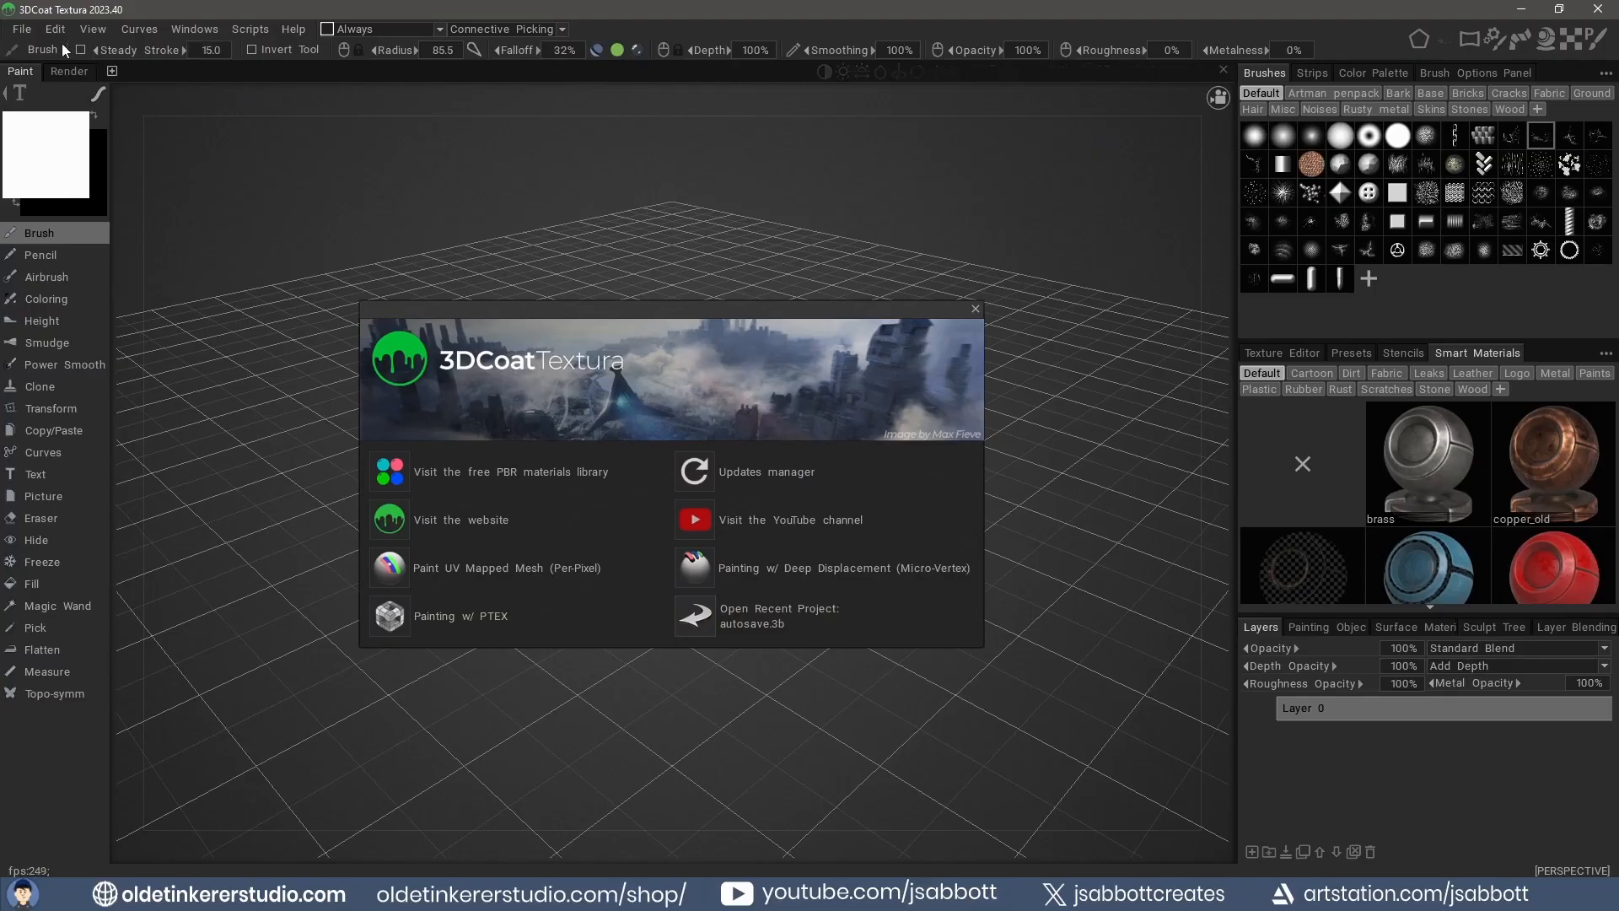
Import the box model for per-pixel painting with the Blender preset, No Subdivision, Keep UV, No Smoothing and 2048 x 2048 textures.
click(22, 30)
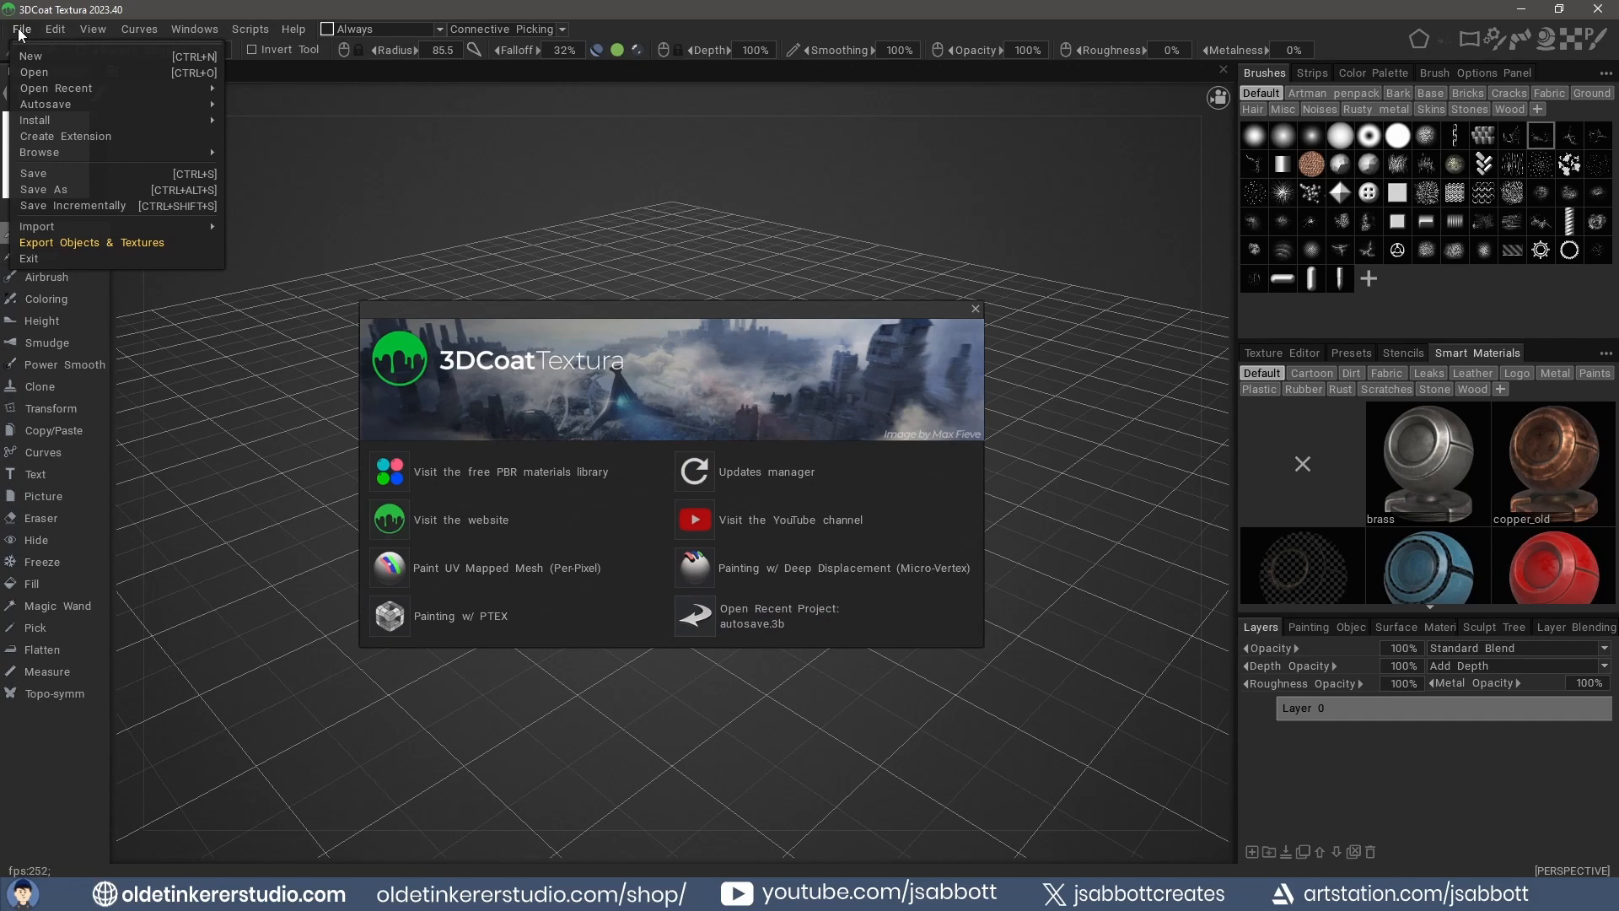
mouse_move(61, 228)
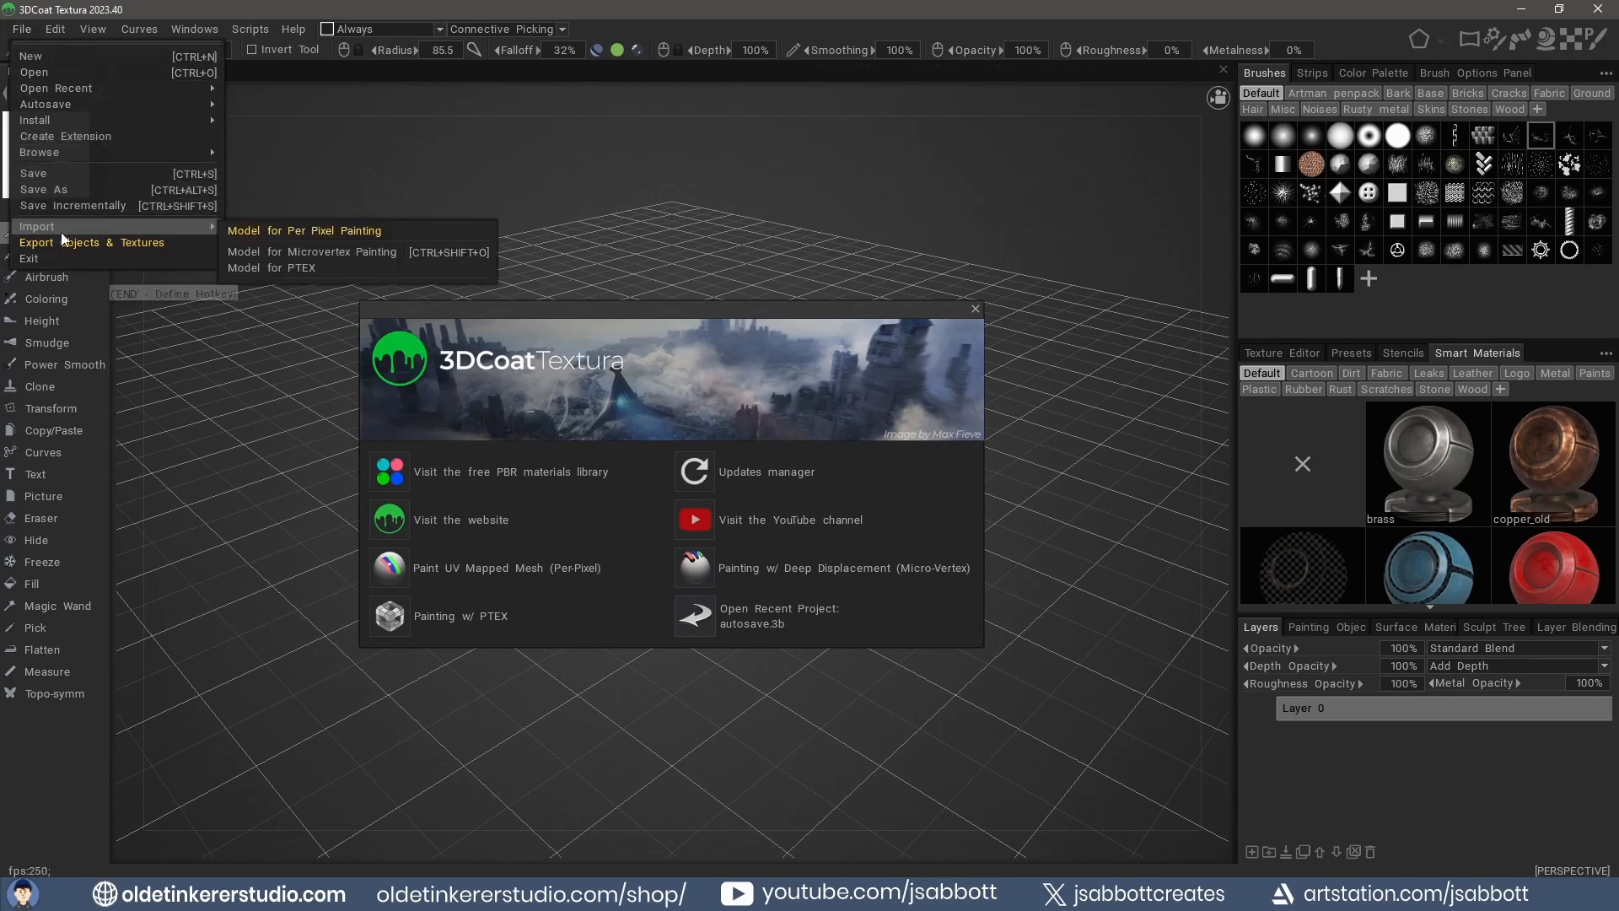
click(336, 233)
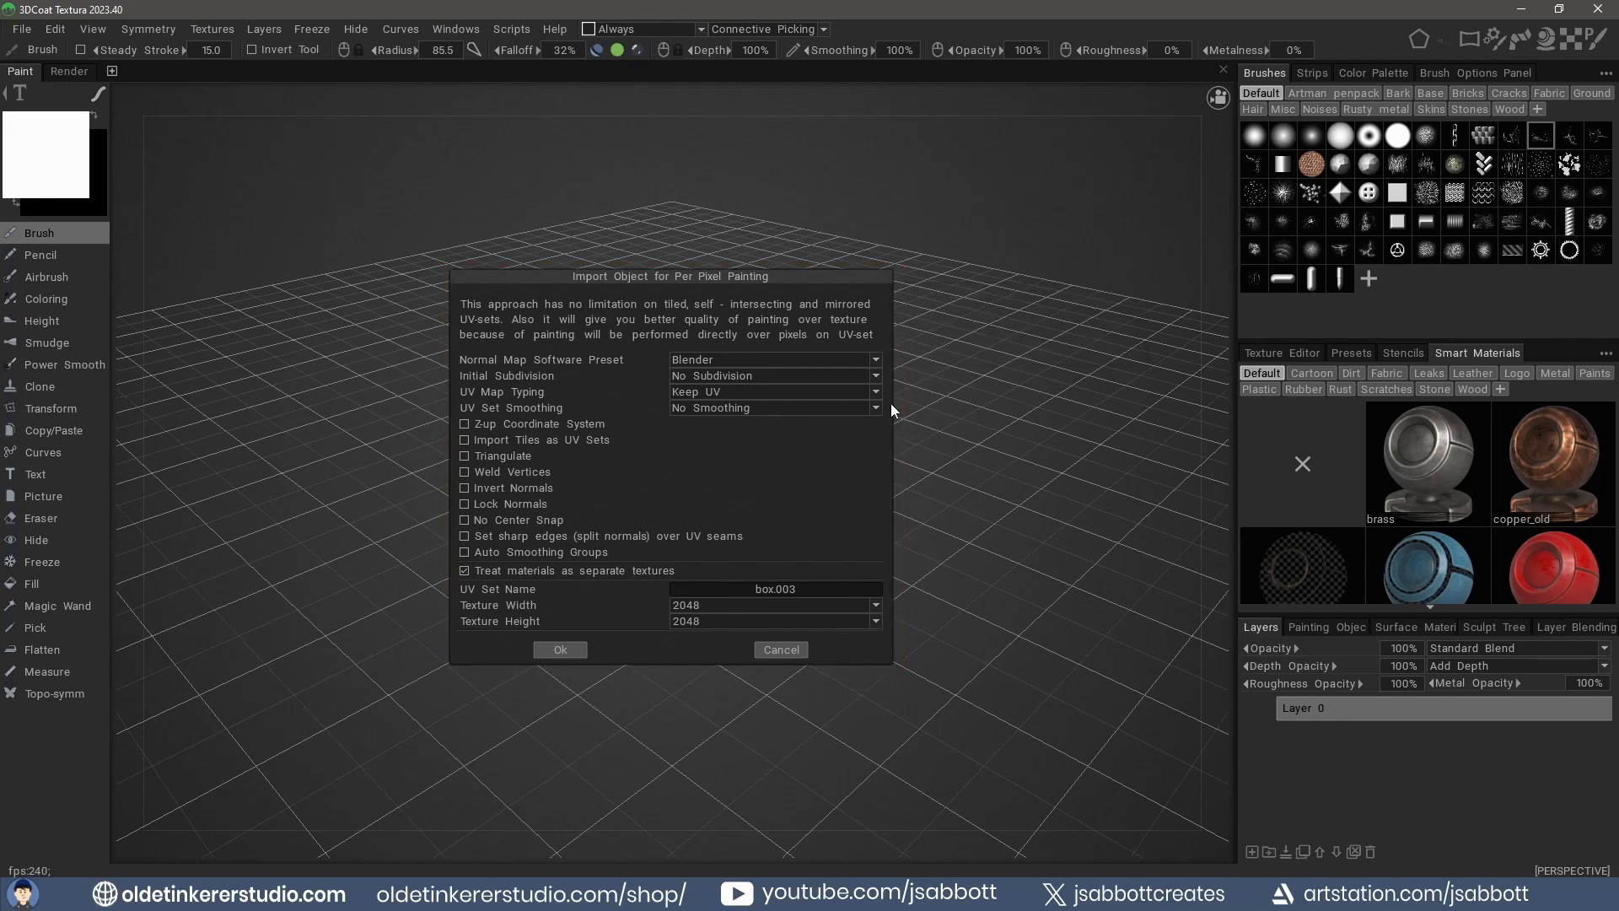
click(876, 360)
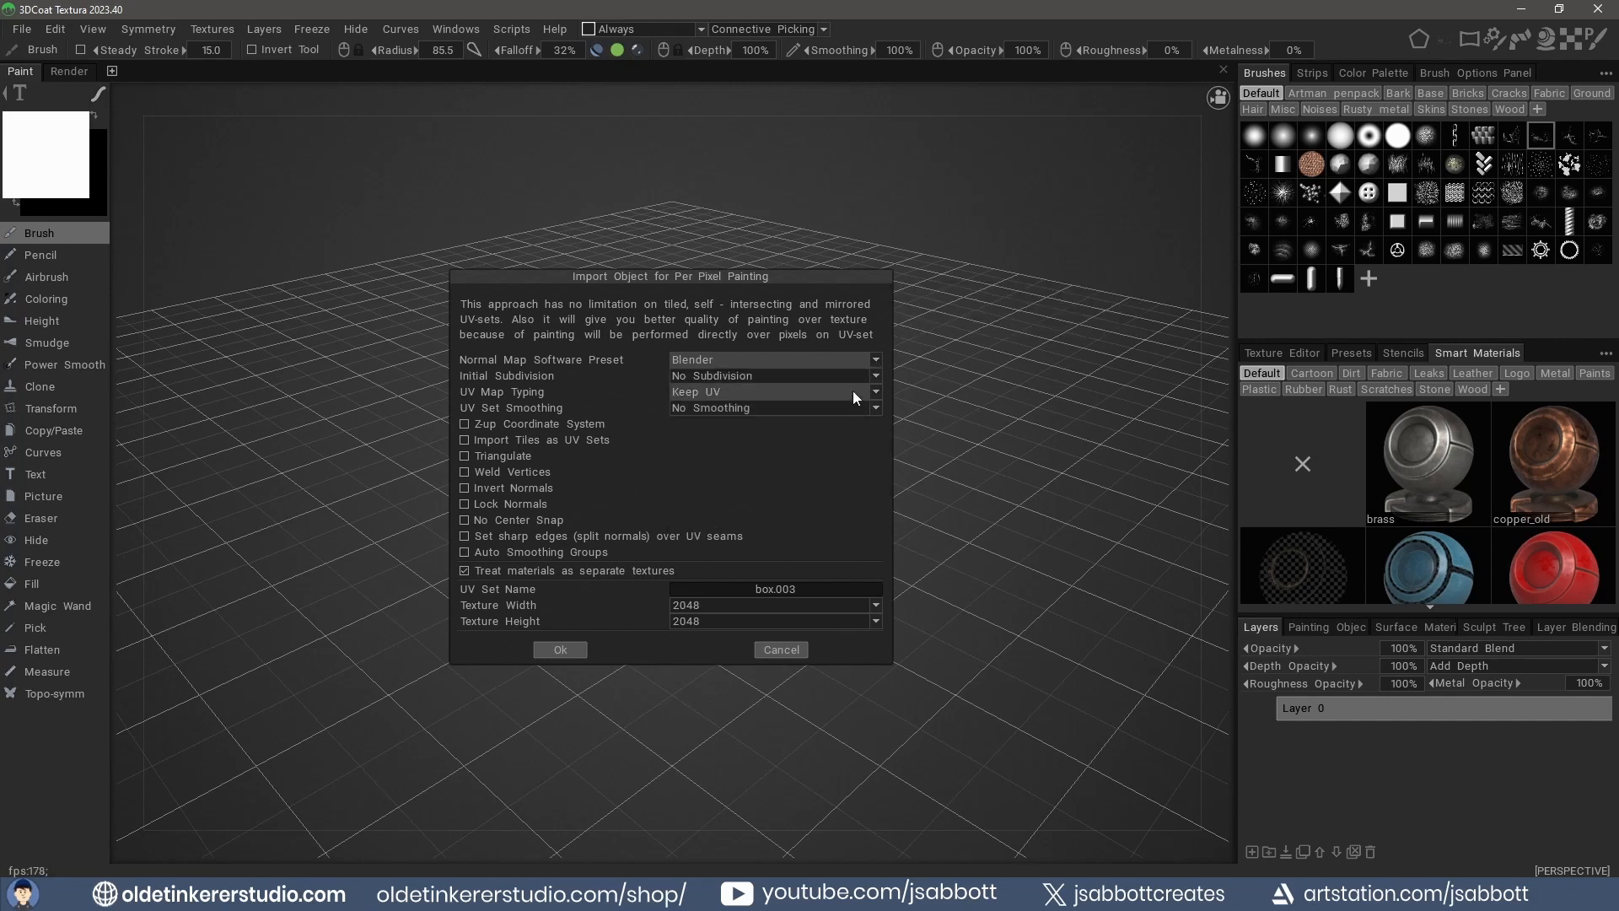
click(874, 377)
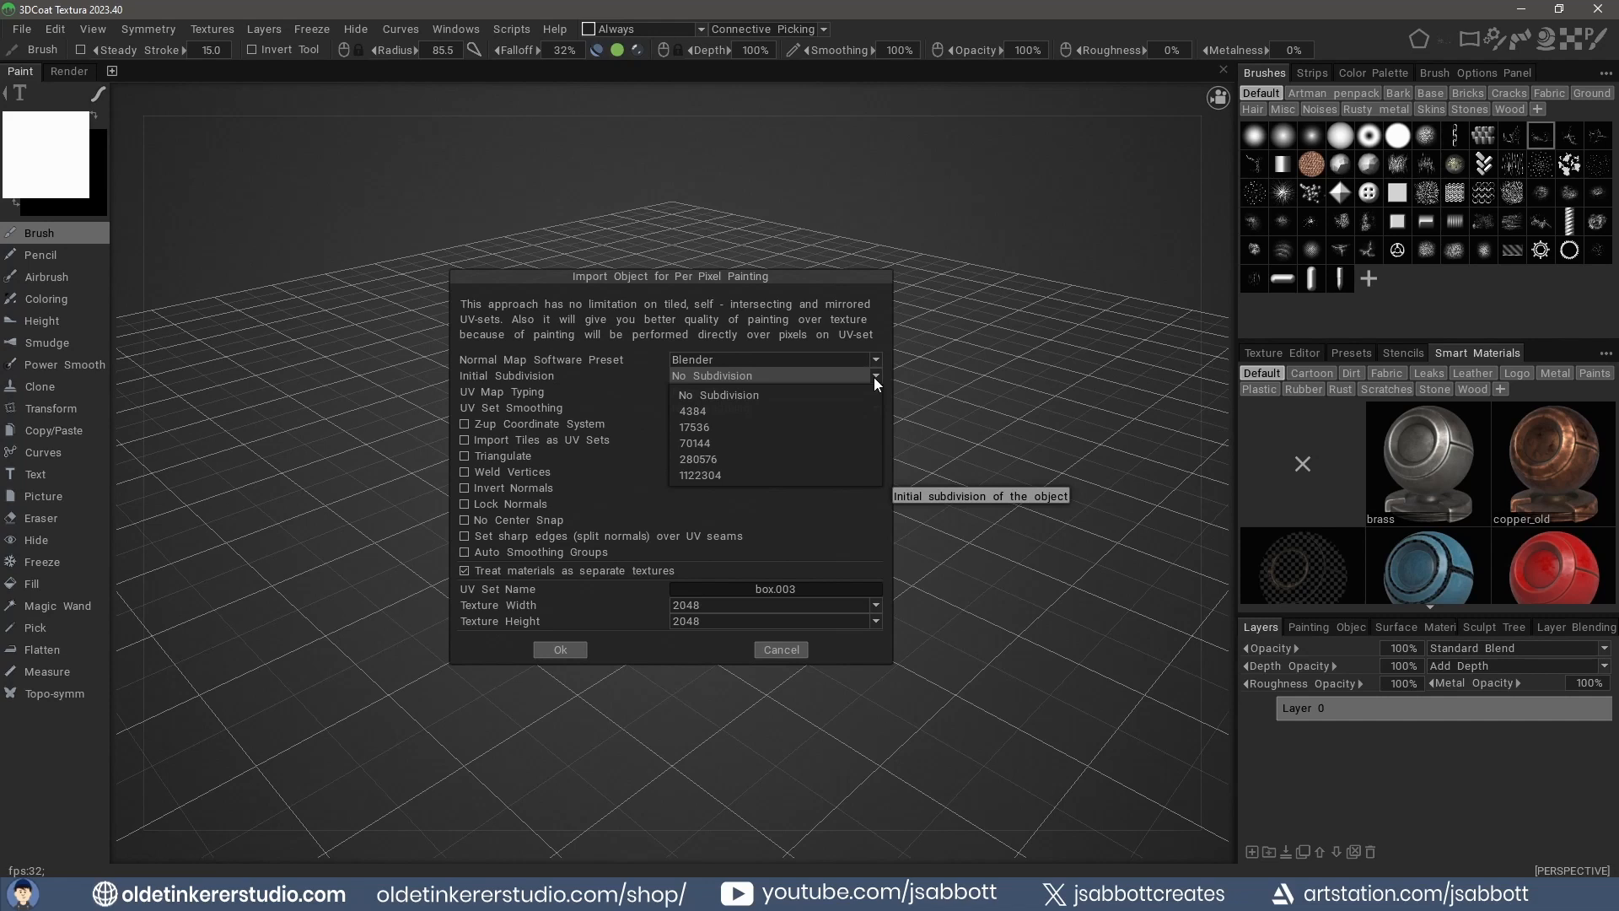
click(944, 480)
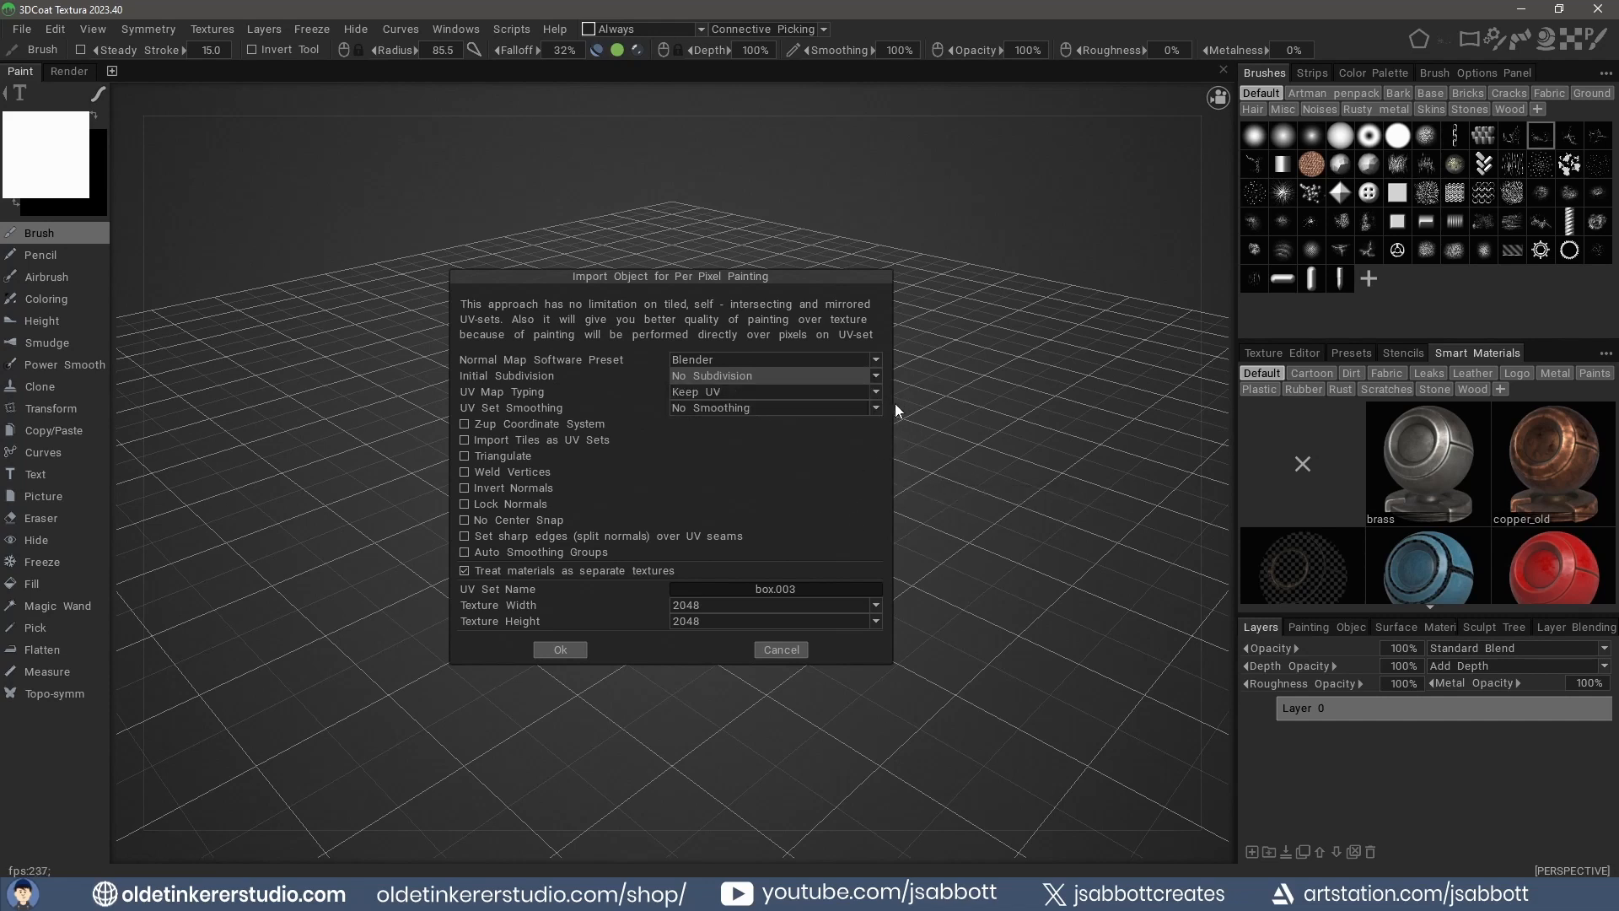
click(877, 391)
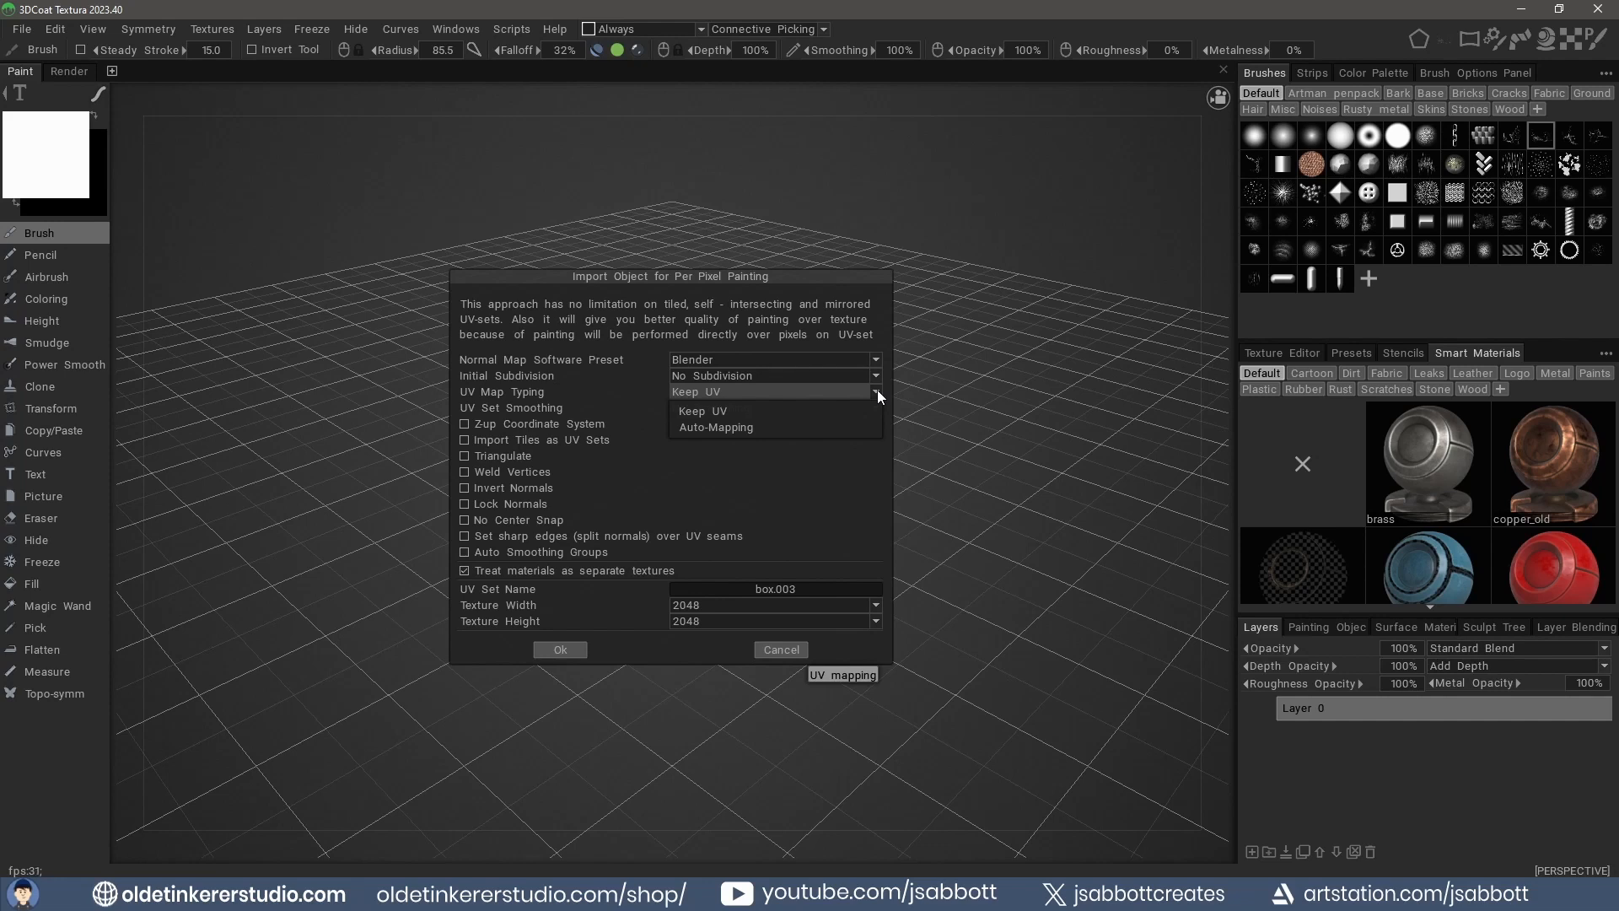
click(835, 491)
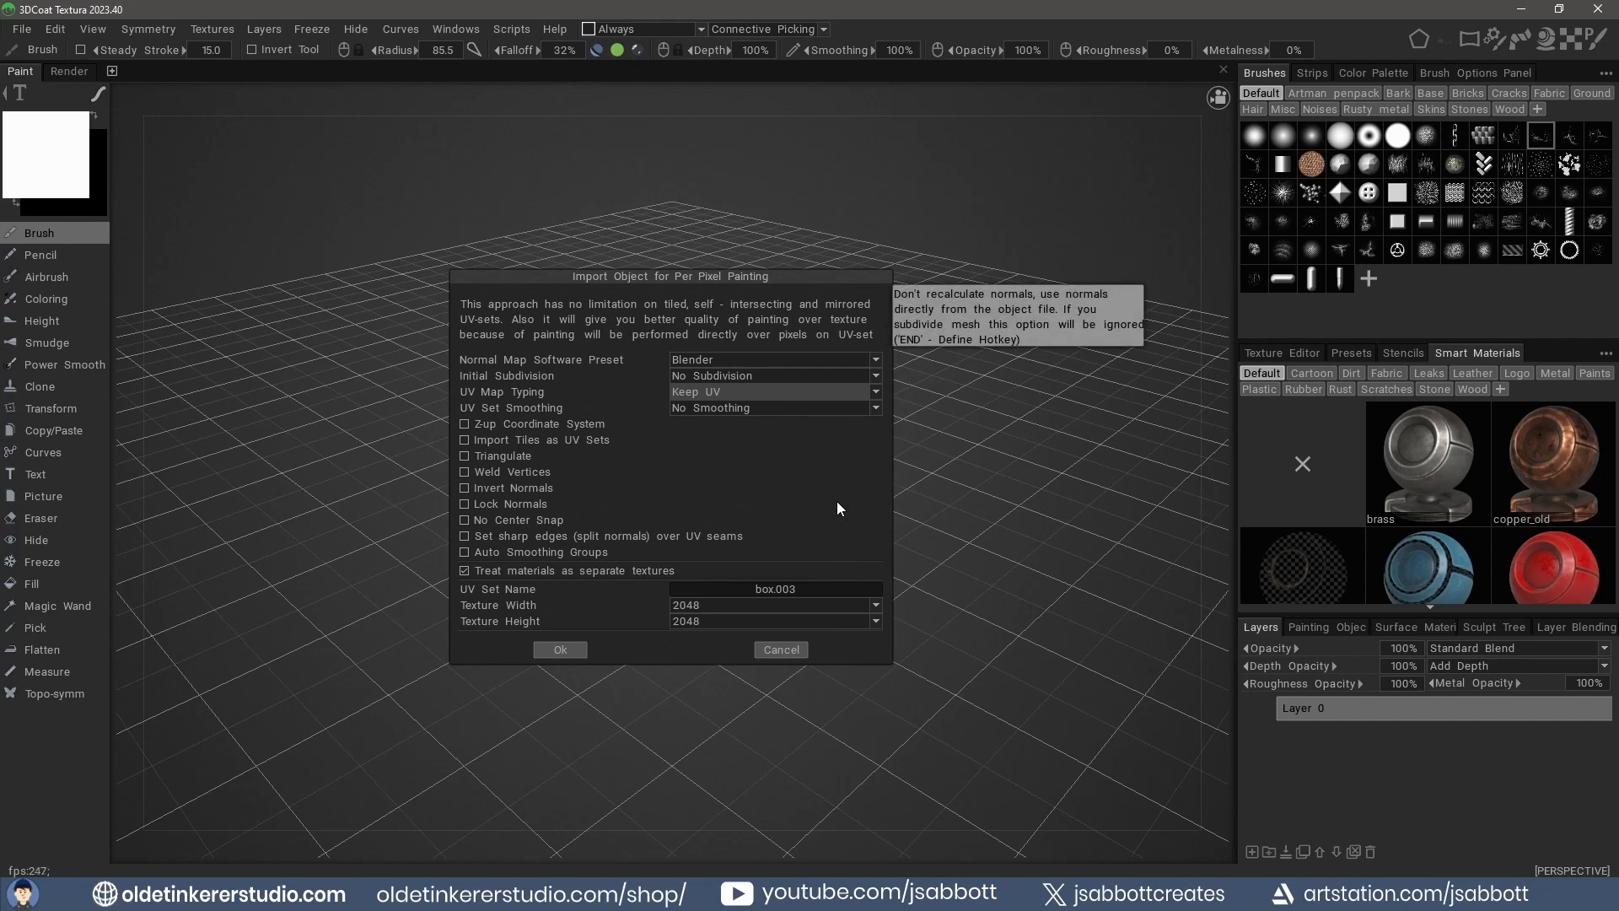
click(877, 408)
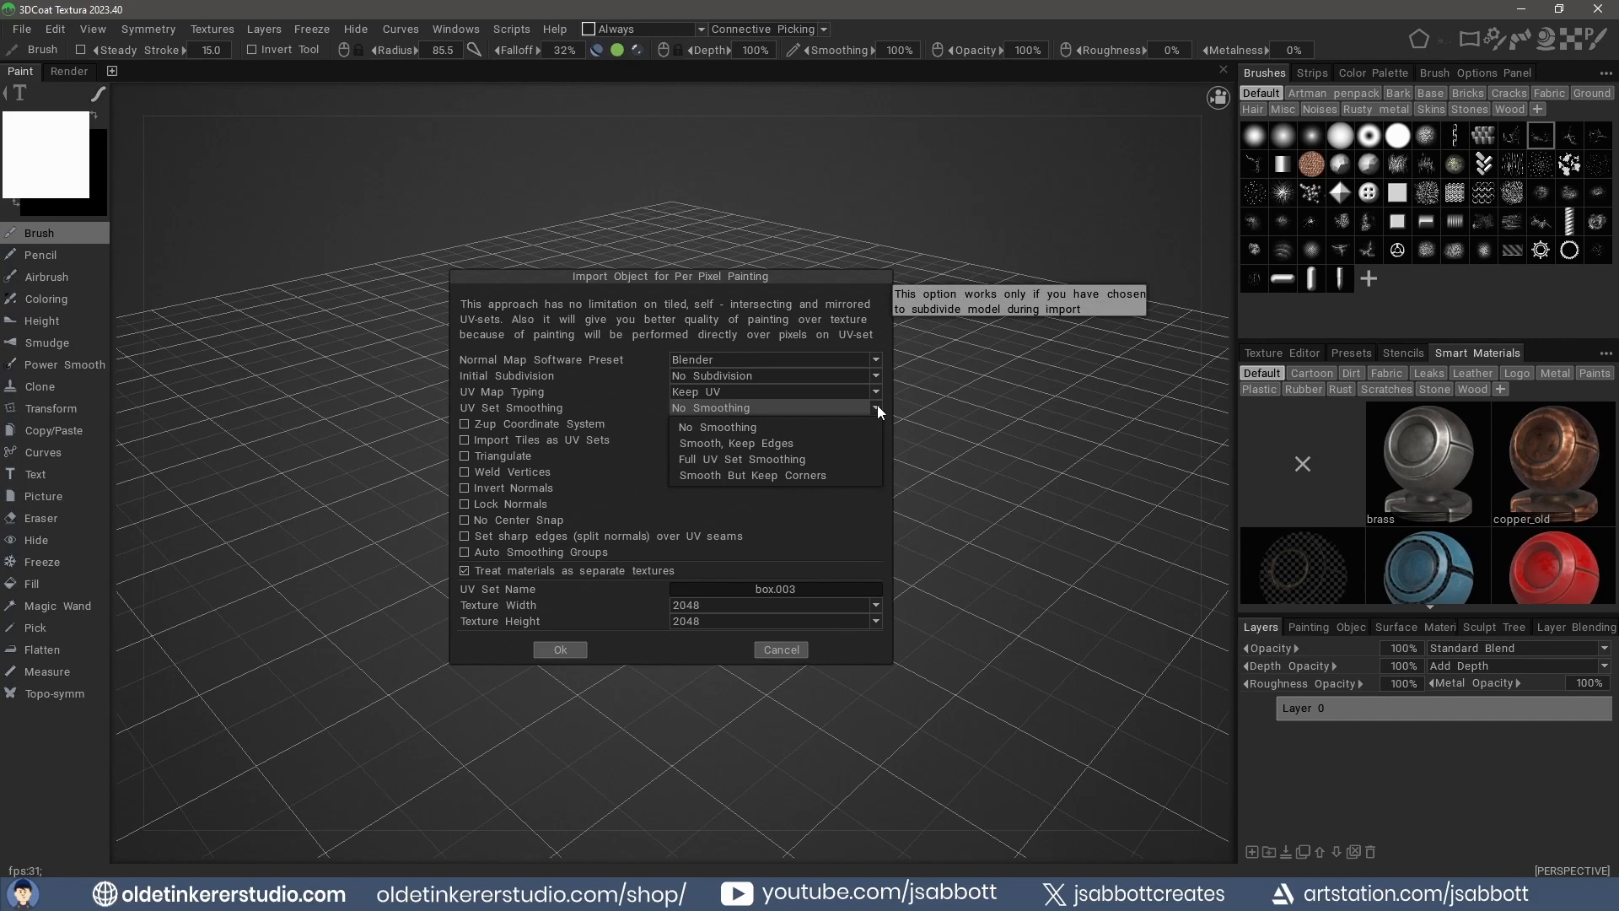
click(823, 516)
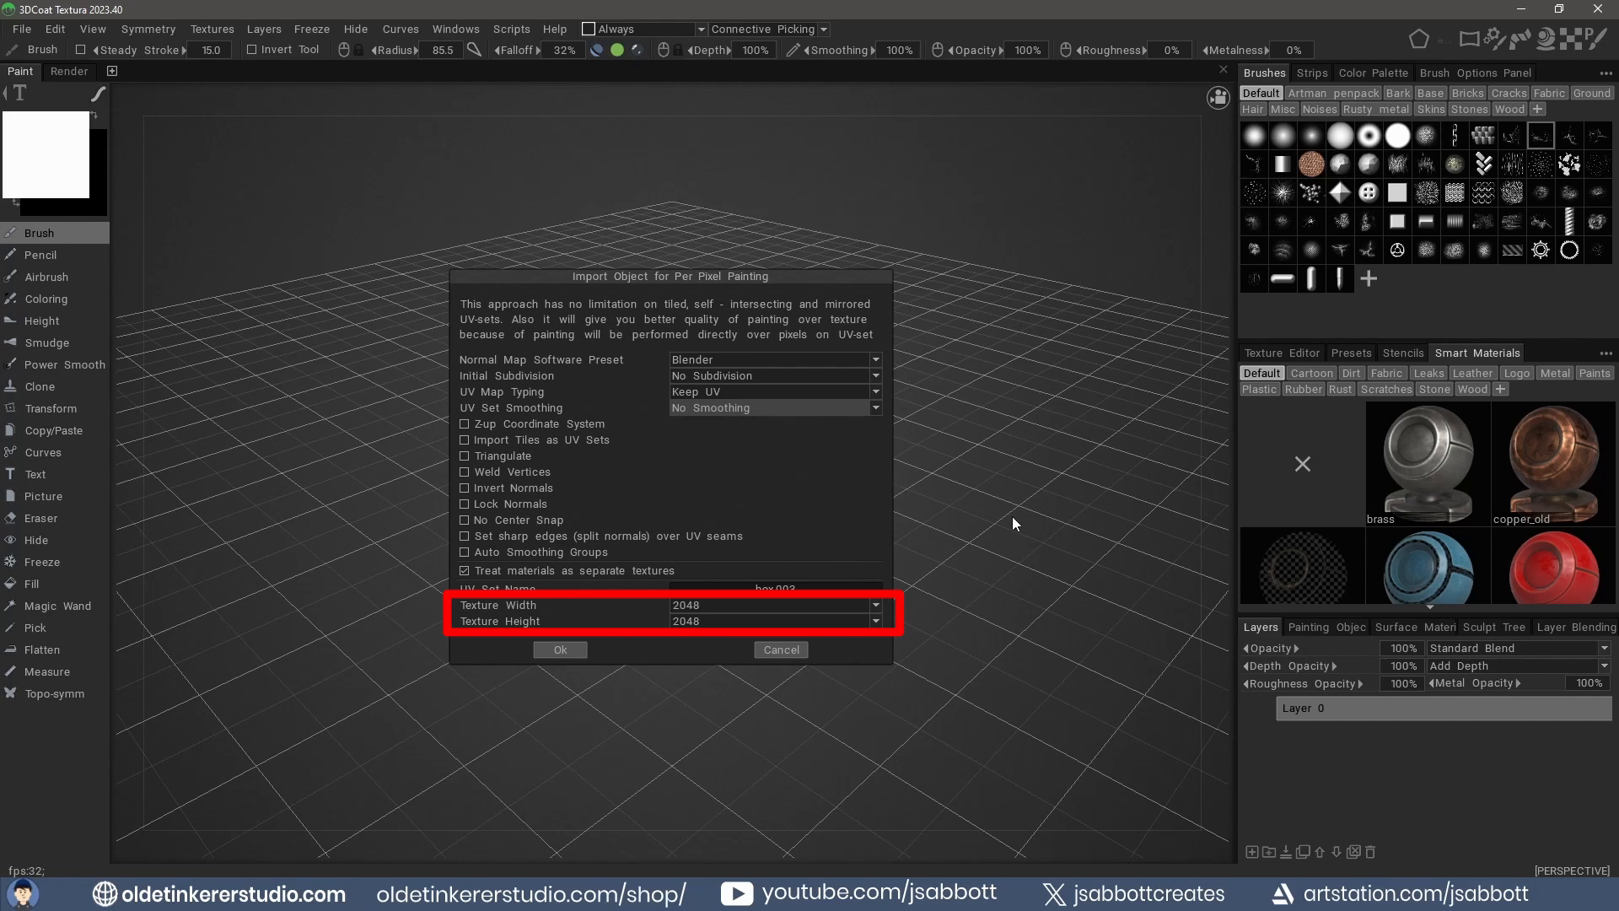
click(556, 651)
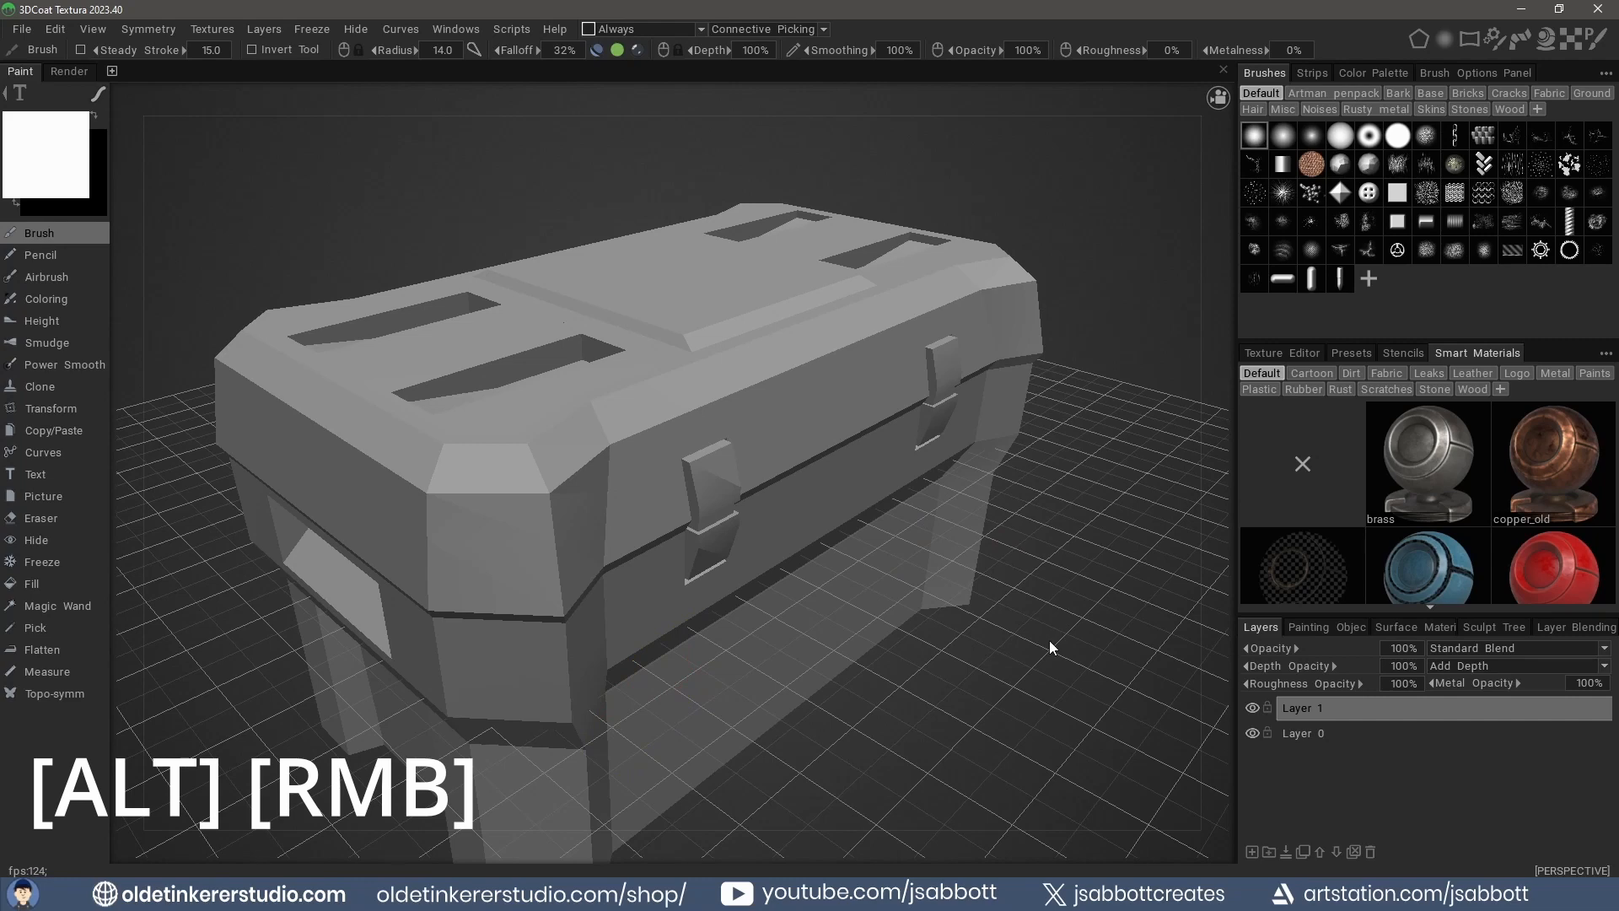
Examine the imported box by zooming, orbiting and panning, and check its top, bottom, back and left views.
alt+right_drag(1049, 668, 1070, 378)
alt+right_drag(1069, 460, 1068, 573)
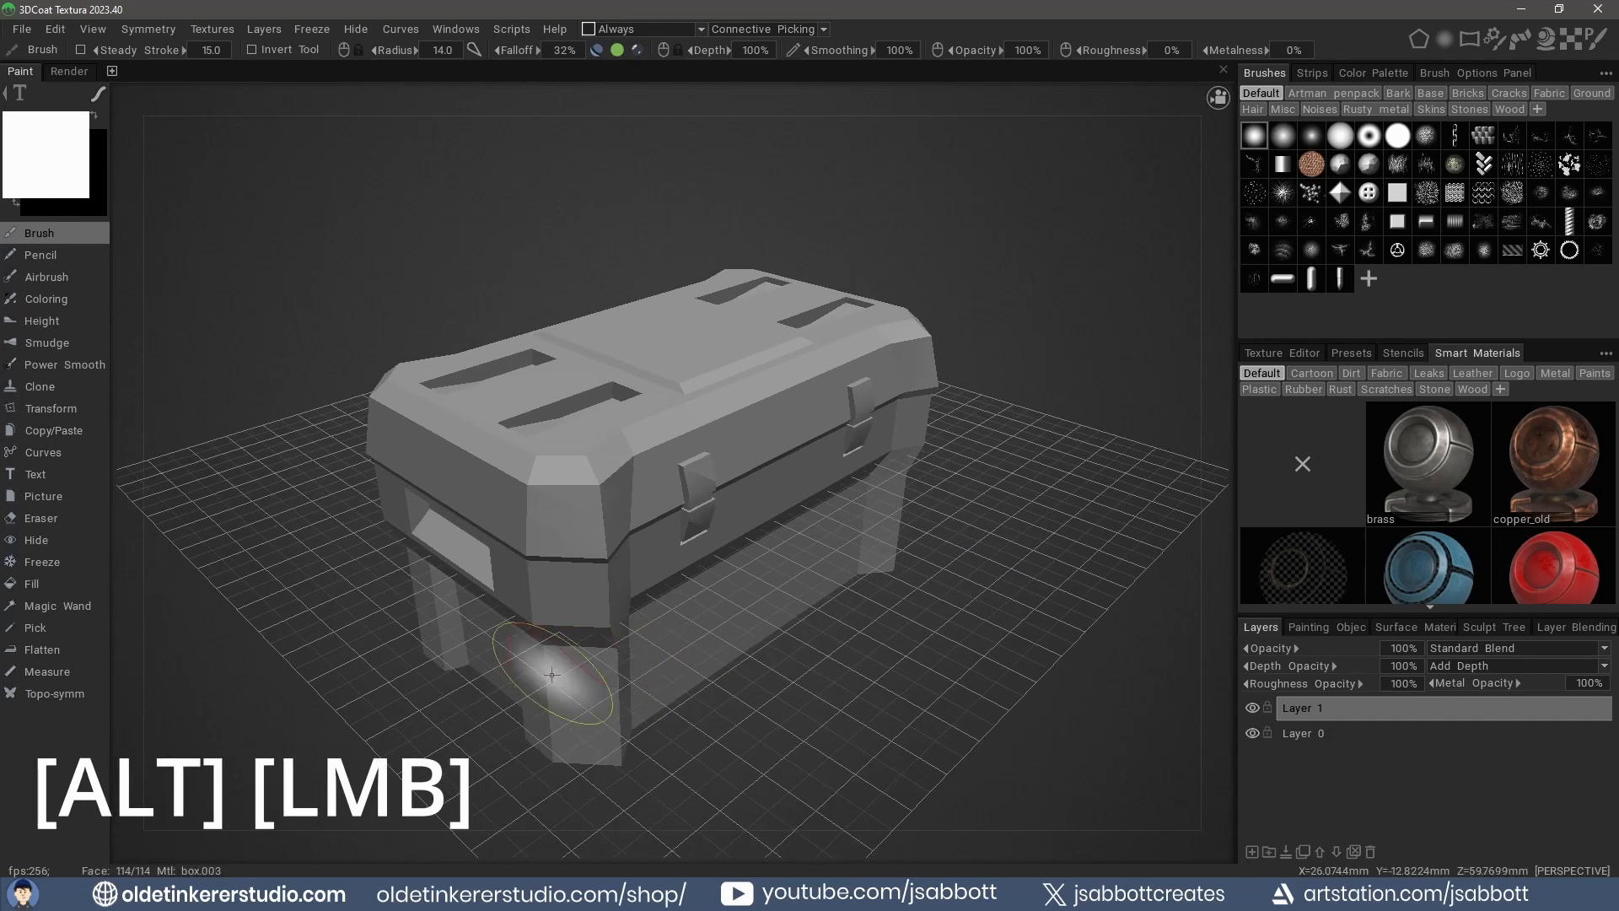
mouse_move(413, 681)
alt+mouse_down()
mouse_move(531, 705)
mouse_move(730, 677)
mouse_move(426, 675)
alt+mouse_up()
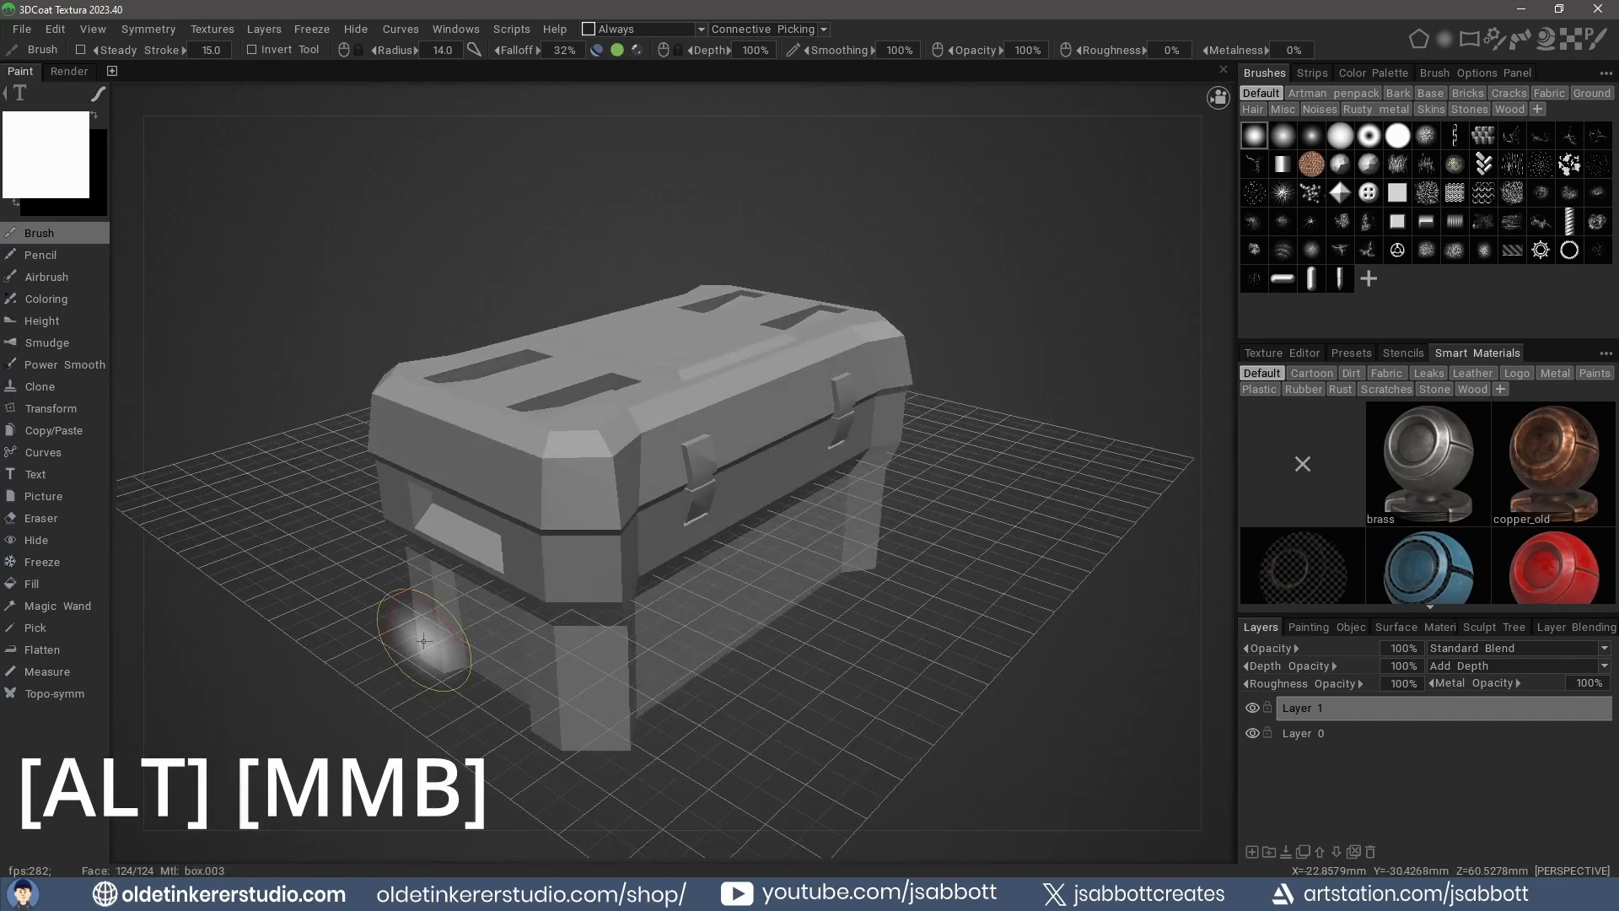
mouse_move(397, 641)
alt+middle_down()
mouse_move(482, 613)
mouse_move(574, 527)
mouse_move(271, 656)
mouse_move(453, 616)
mouse_move(484, 574)
mouse_move(411, 619)
alt+middle_up()
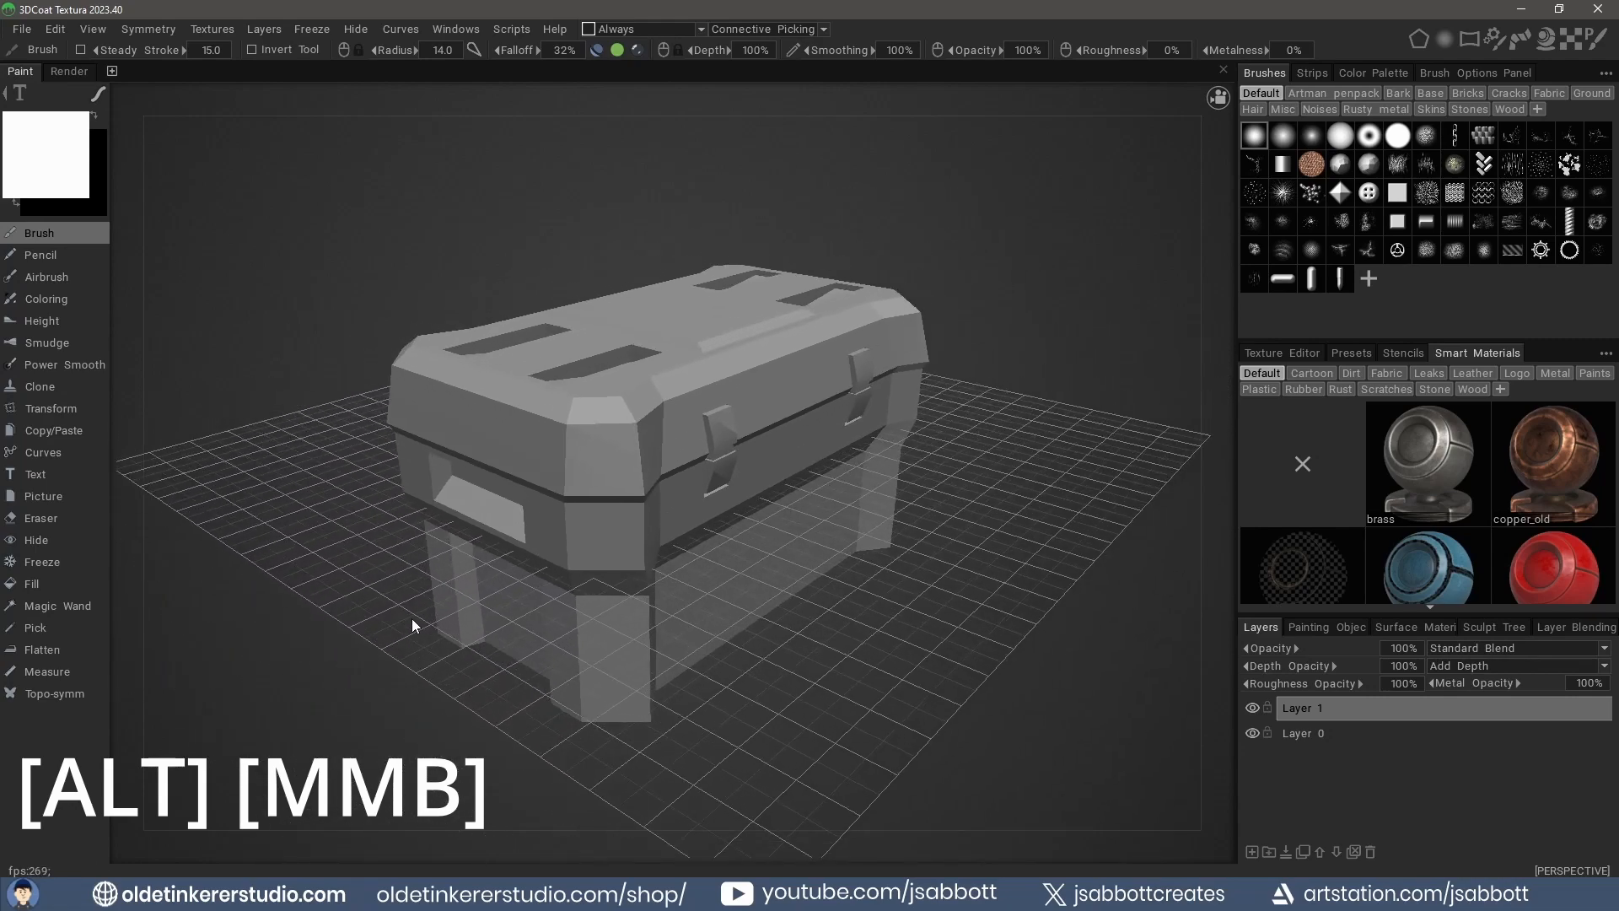
key(KP_7)
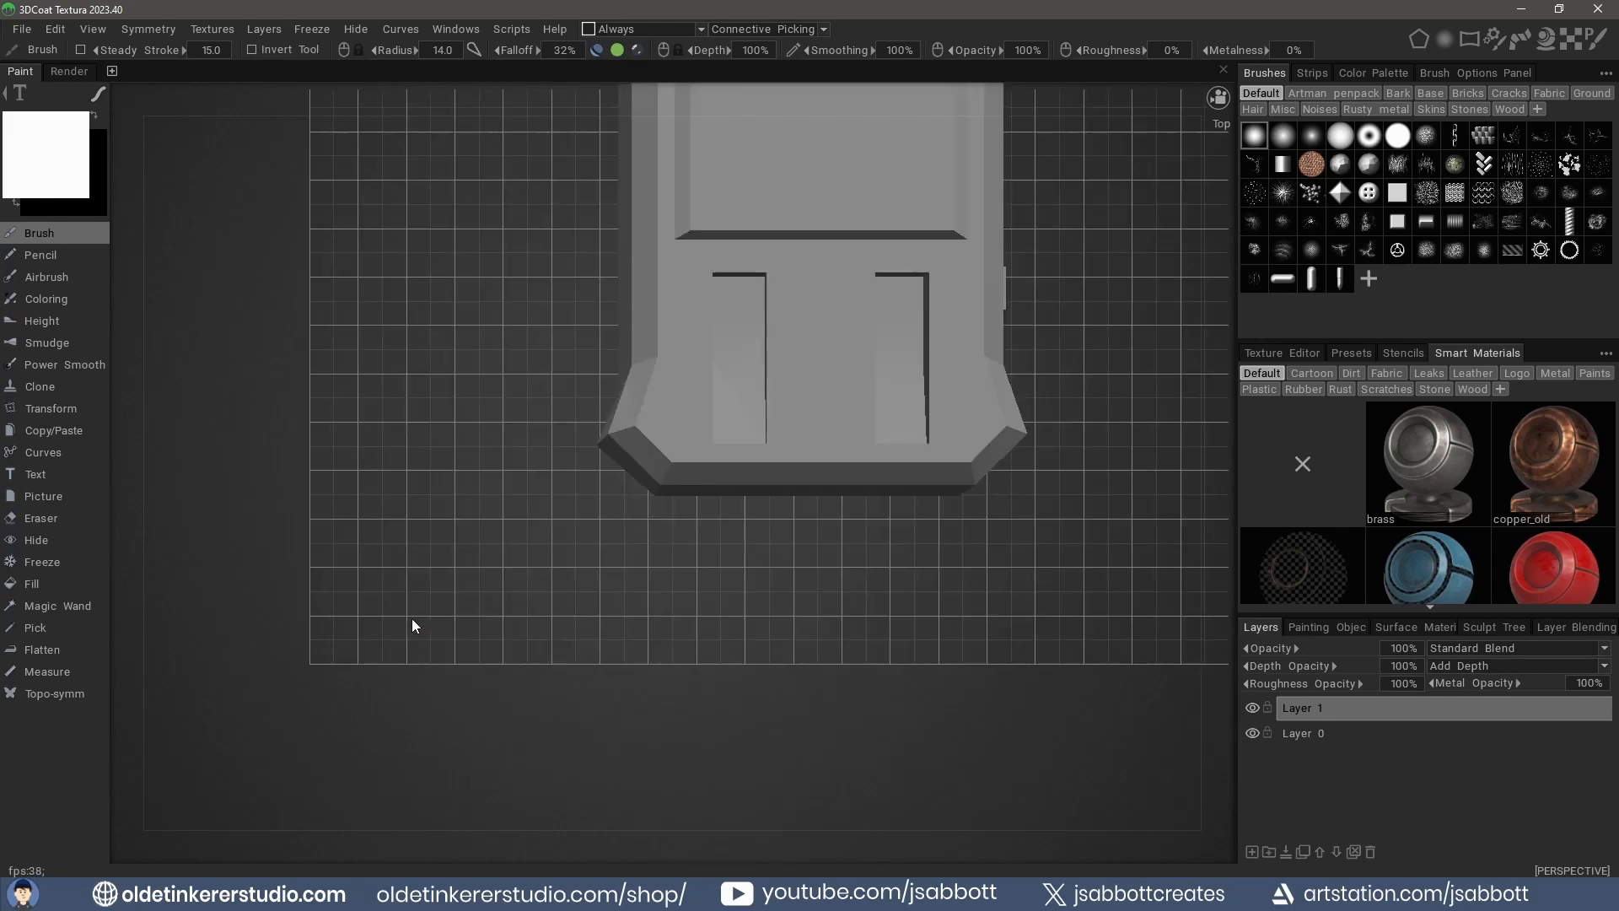
key(KP_4)
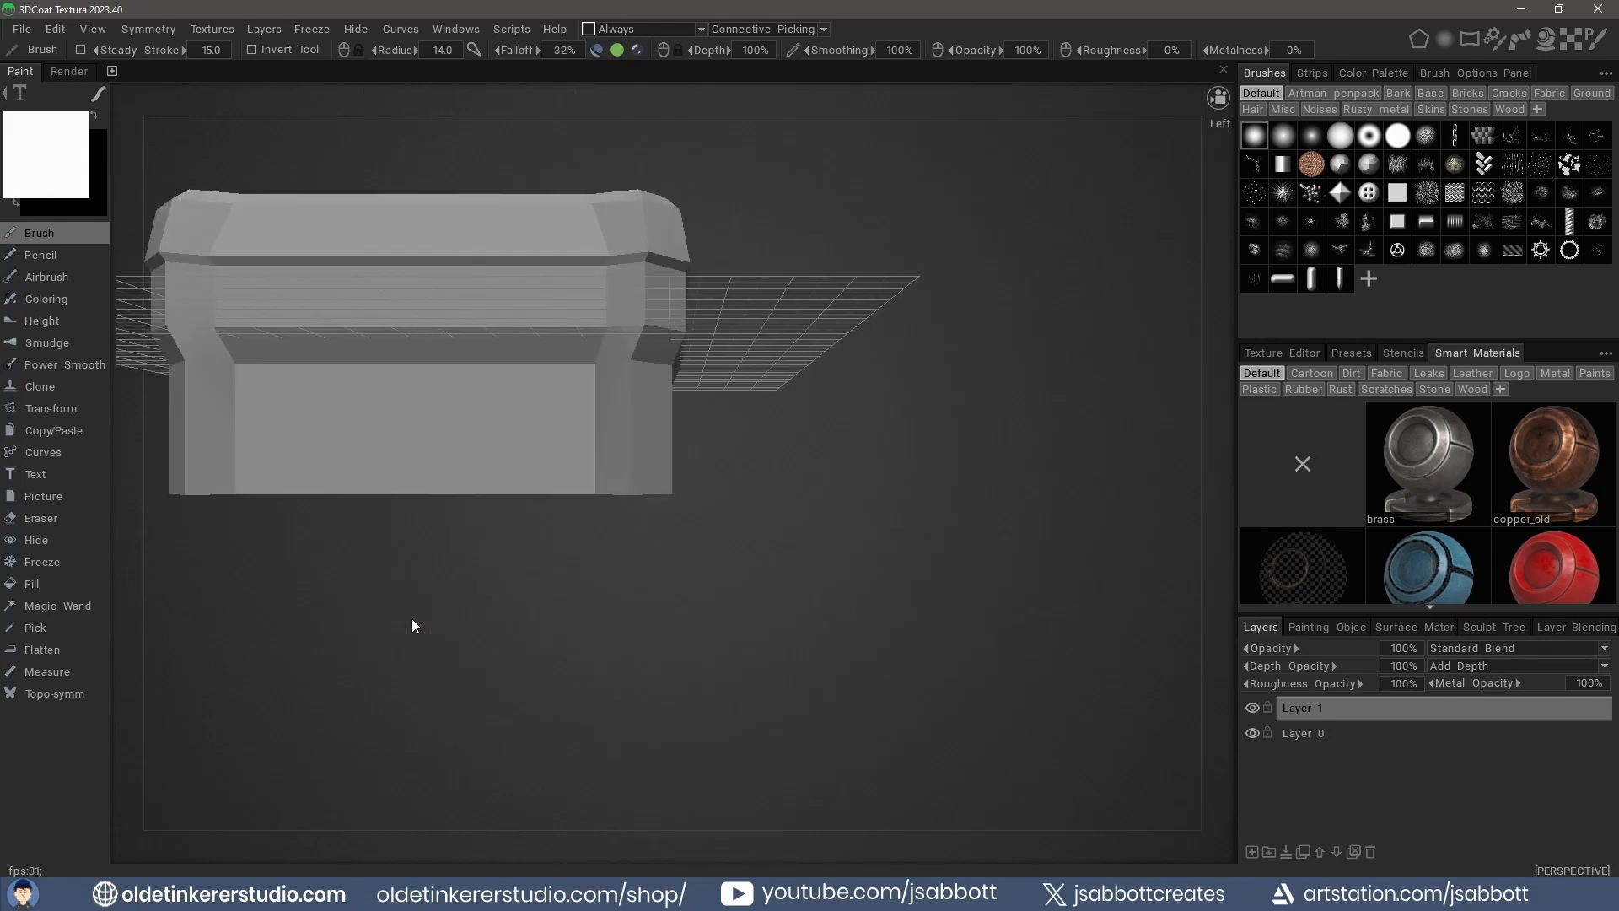
key(ctrl+KP_7)
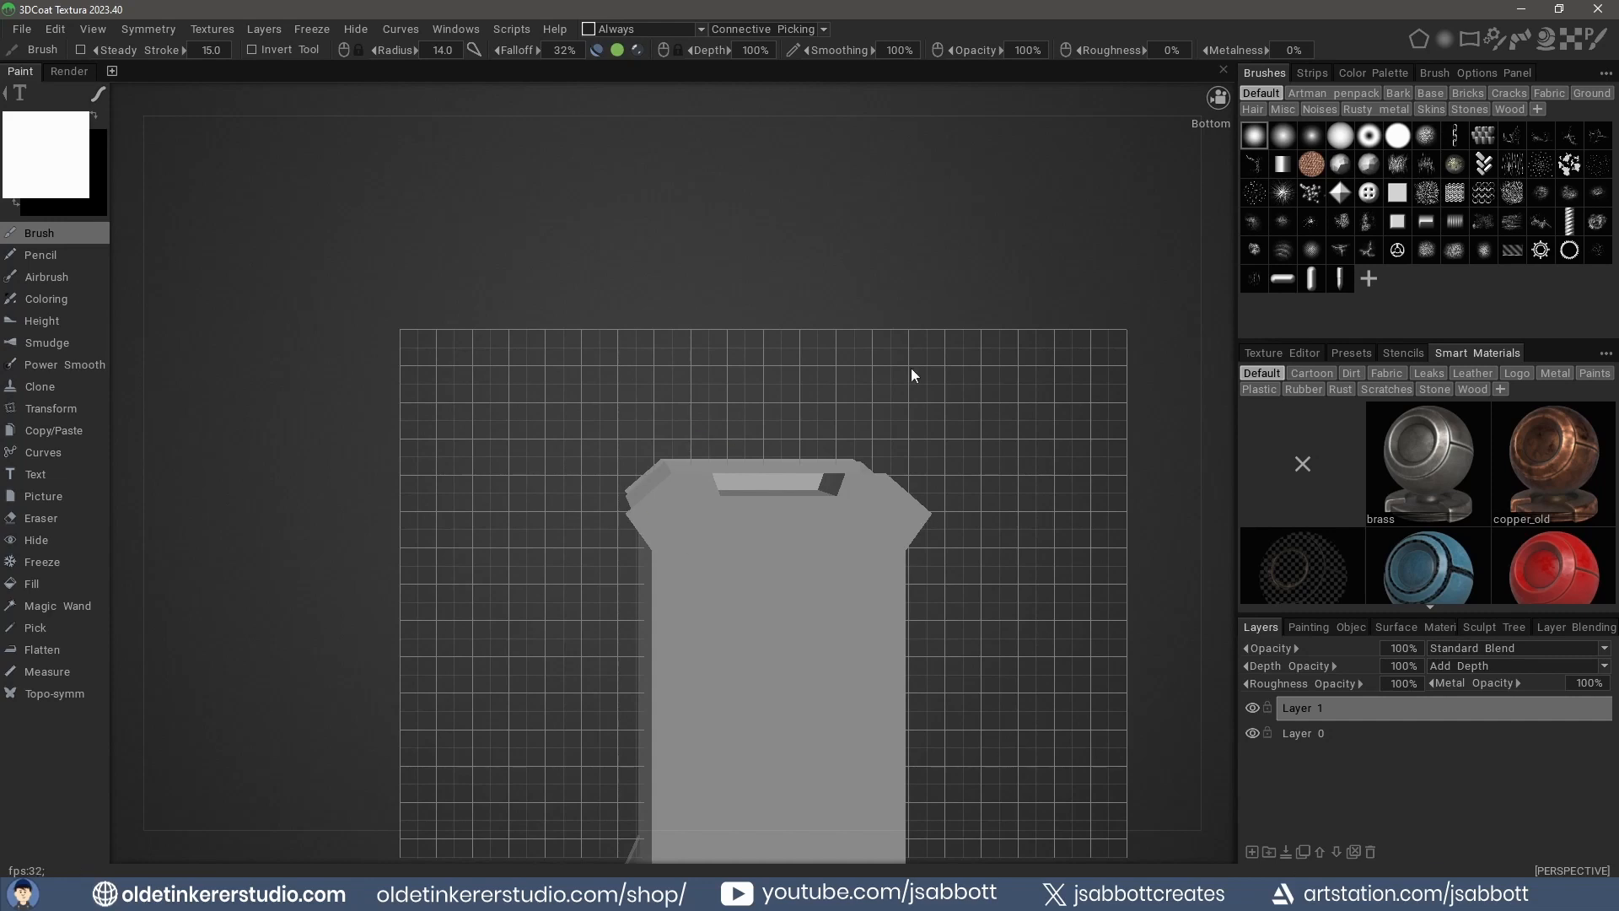
click(1218, 99)
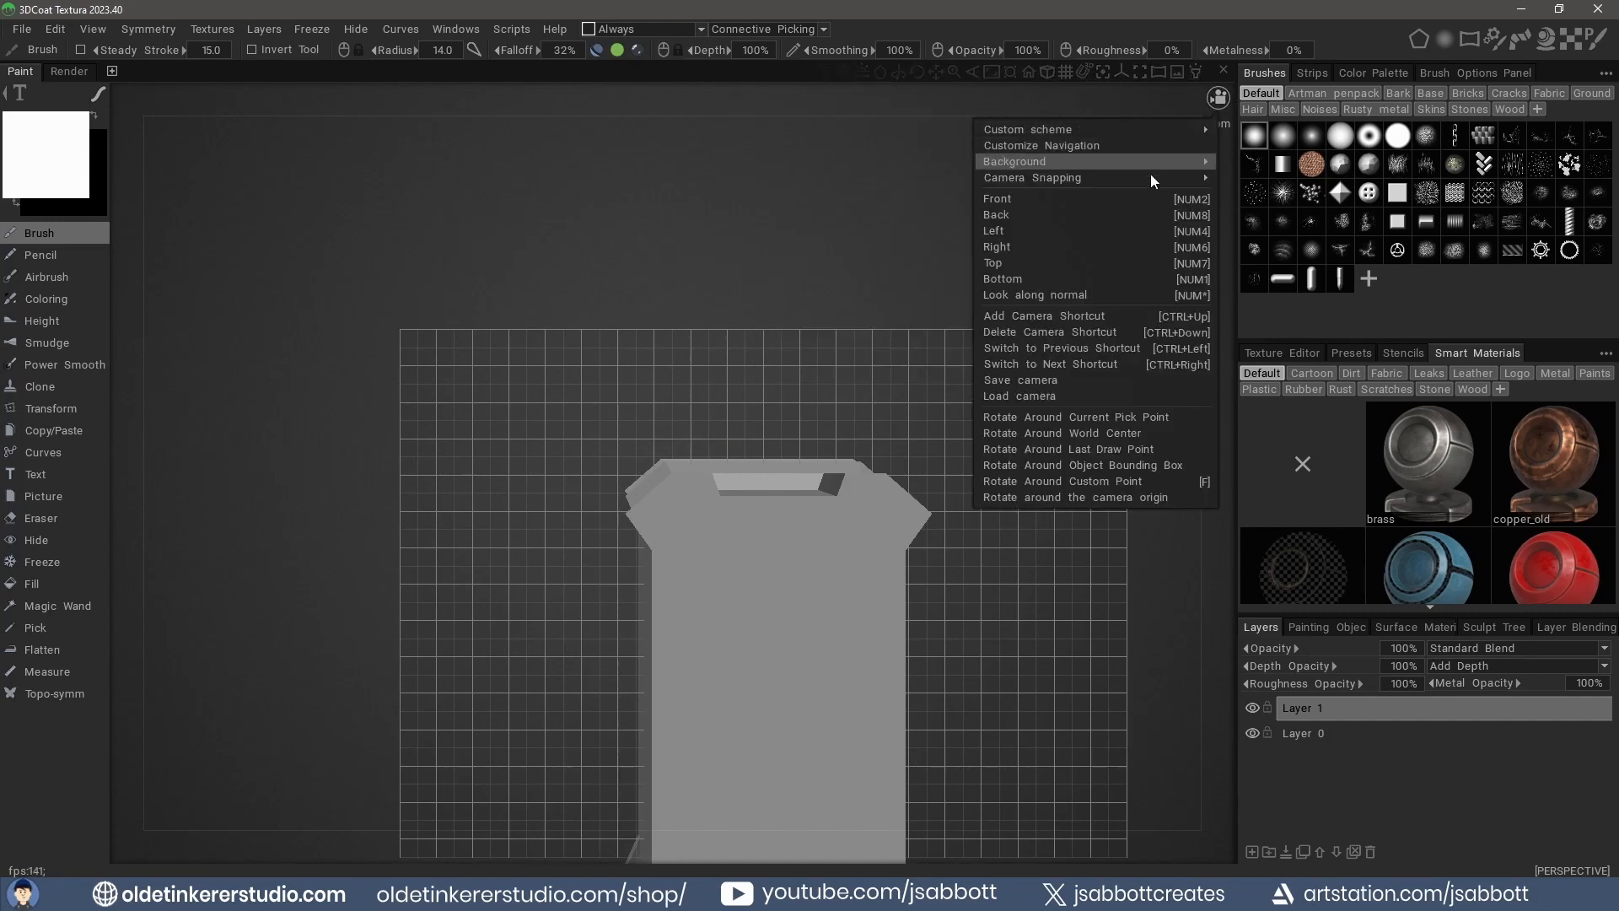
click(1075, 216)
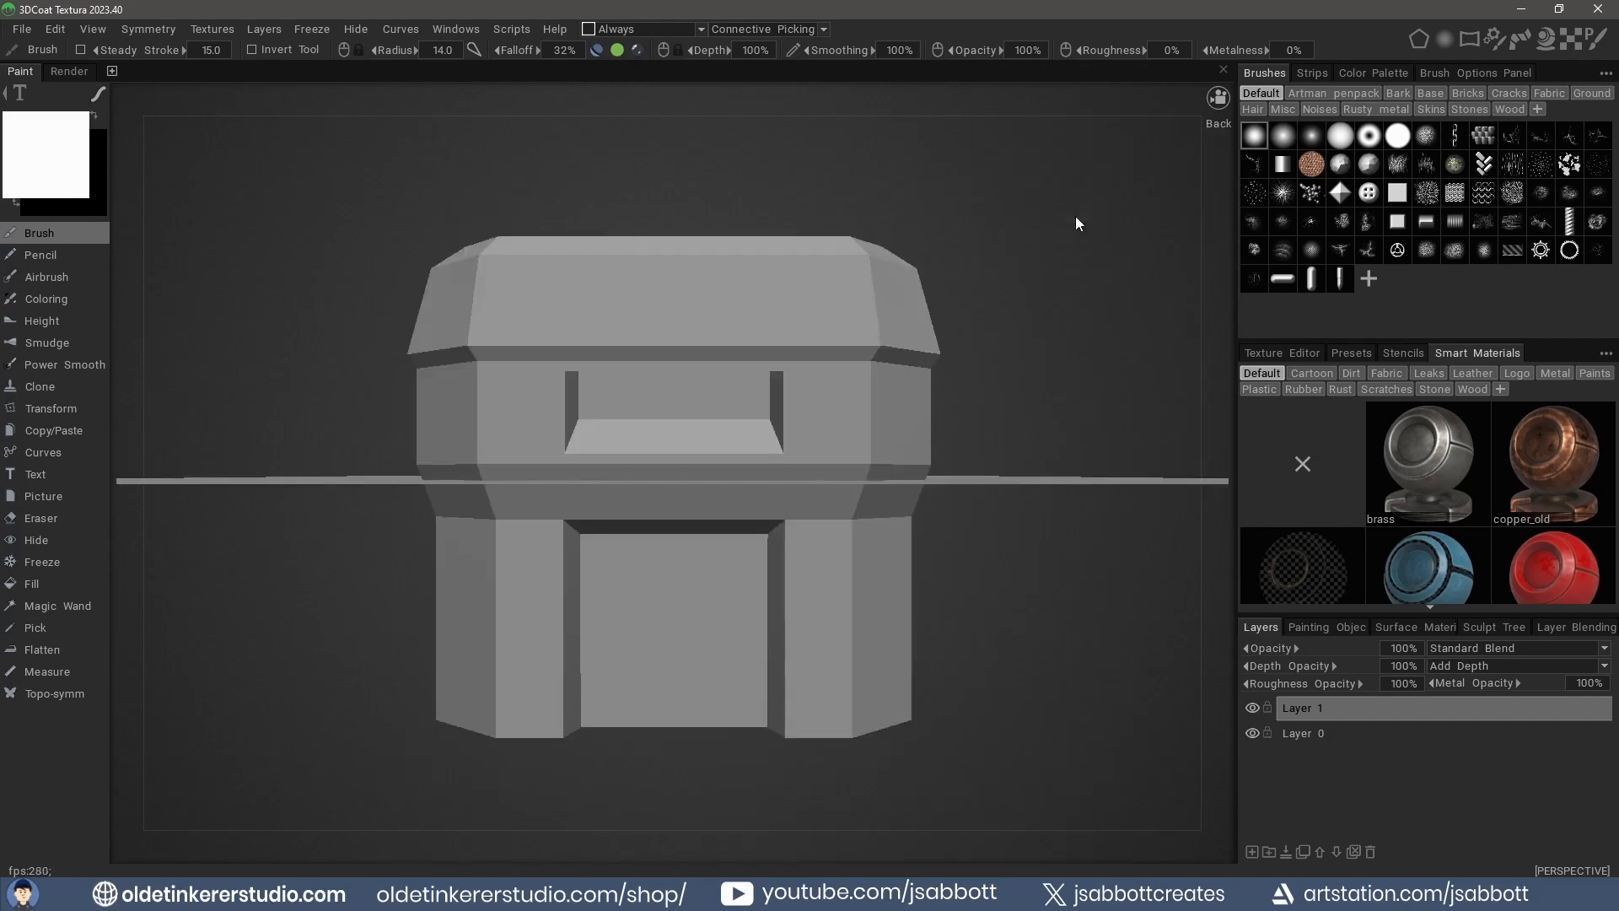
click(1215, 102)
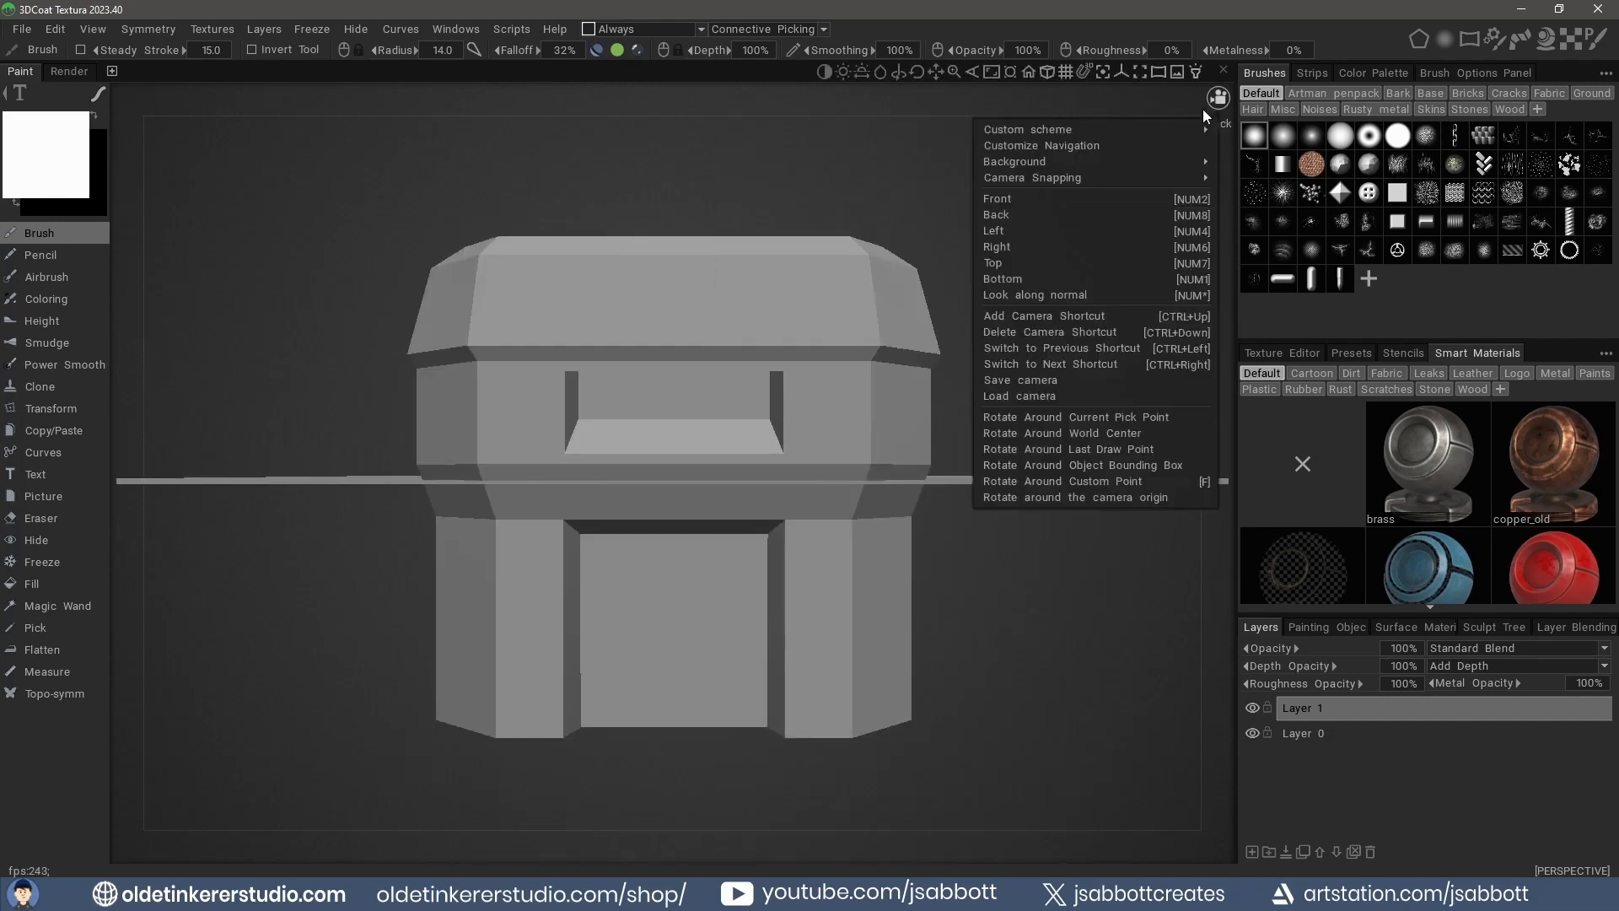
click(1028, 233)
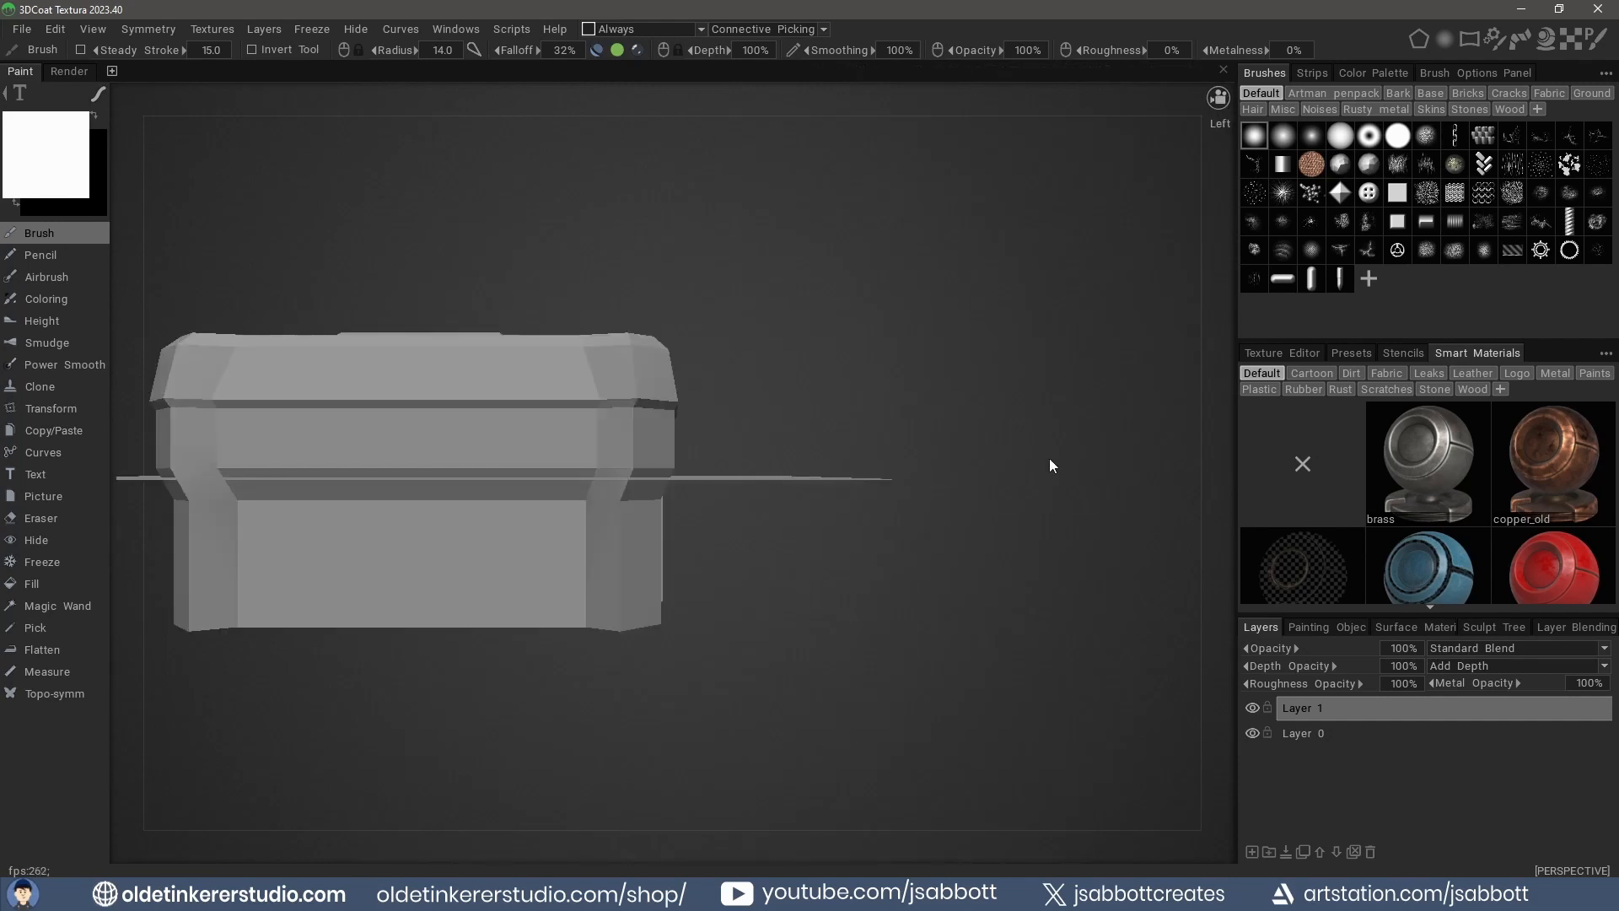
Calculate ambient occlusion for the box into a new layer with Sphere light sources and a light count of 1600.
click(213, 30)
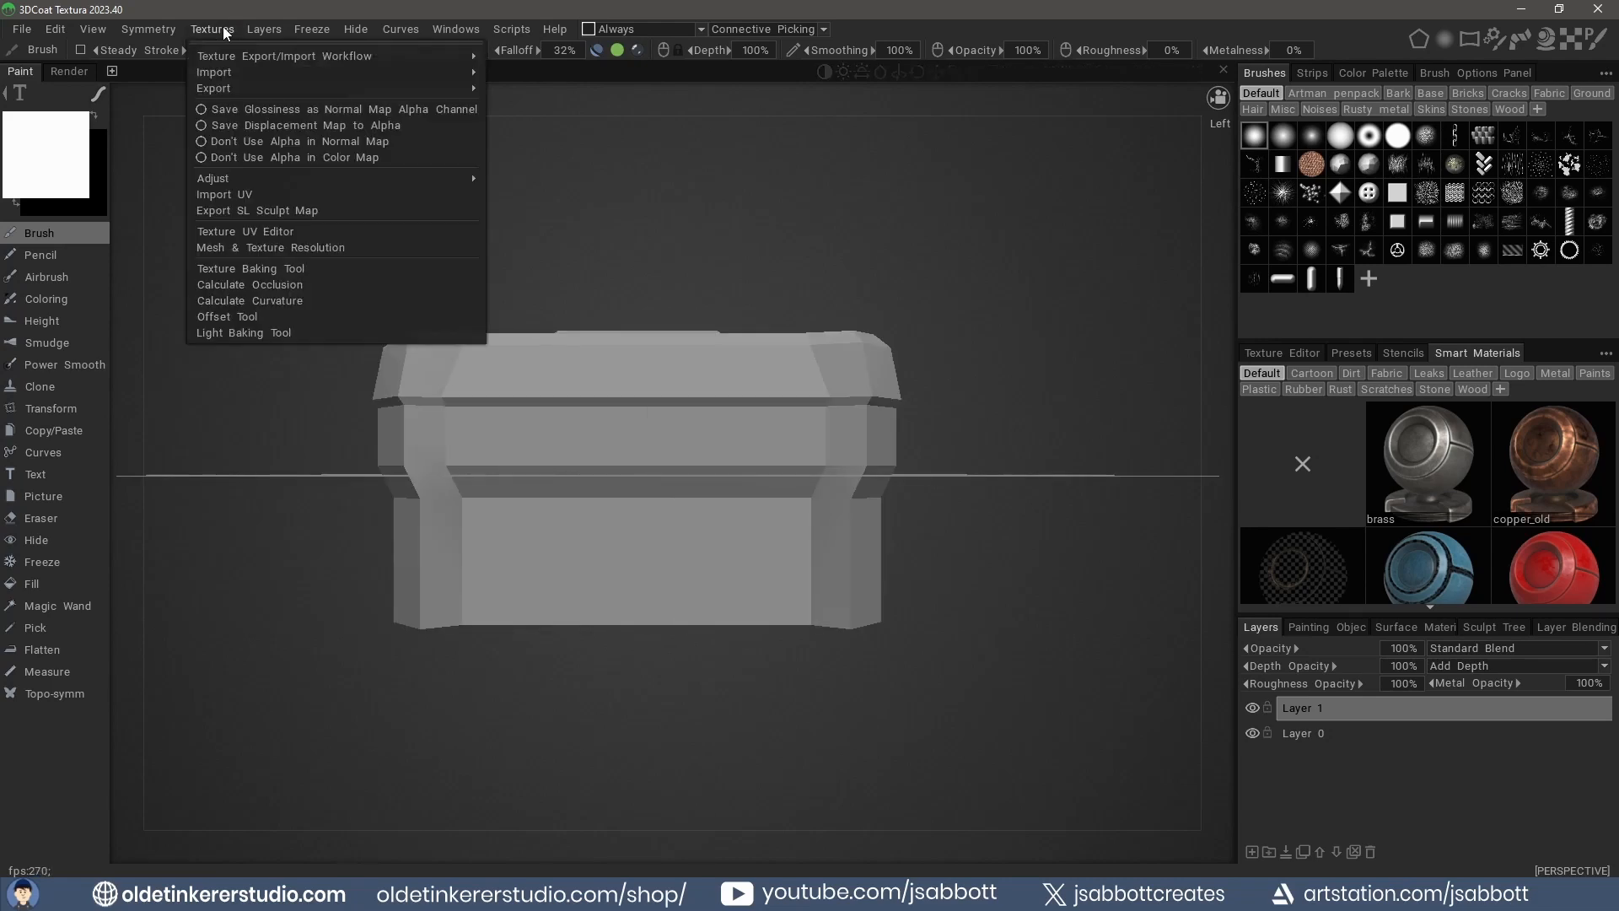
click(306, 284)
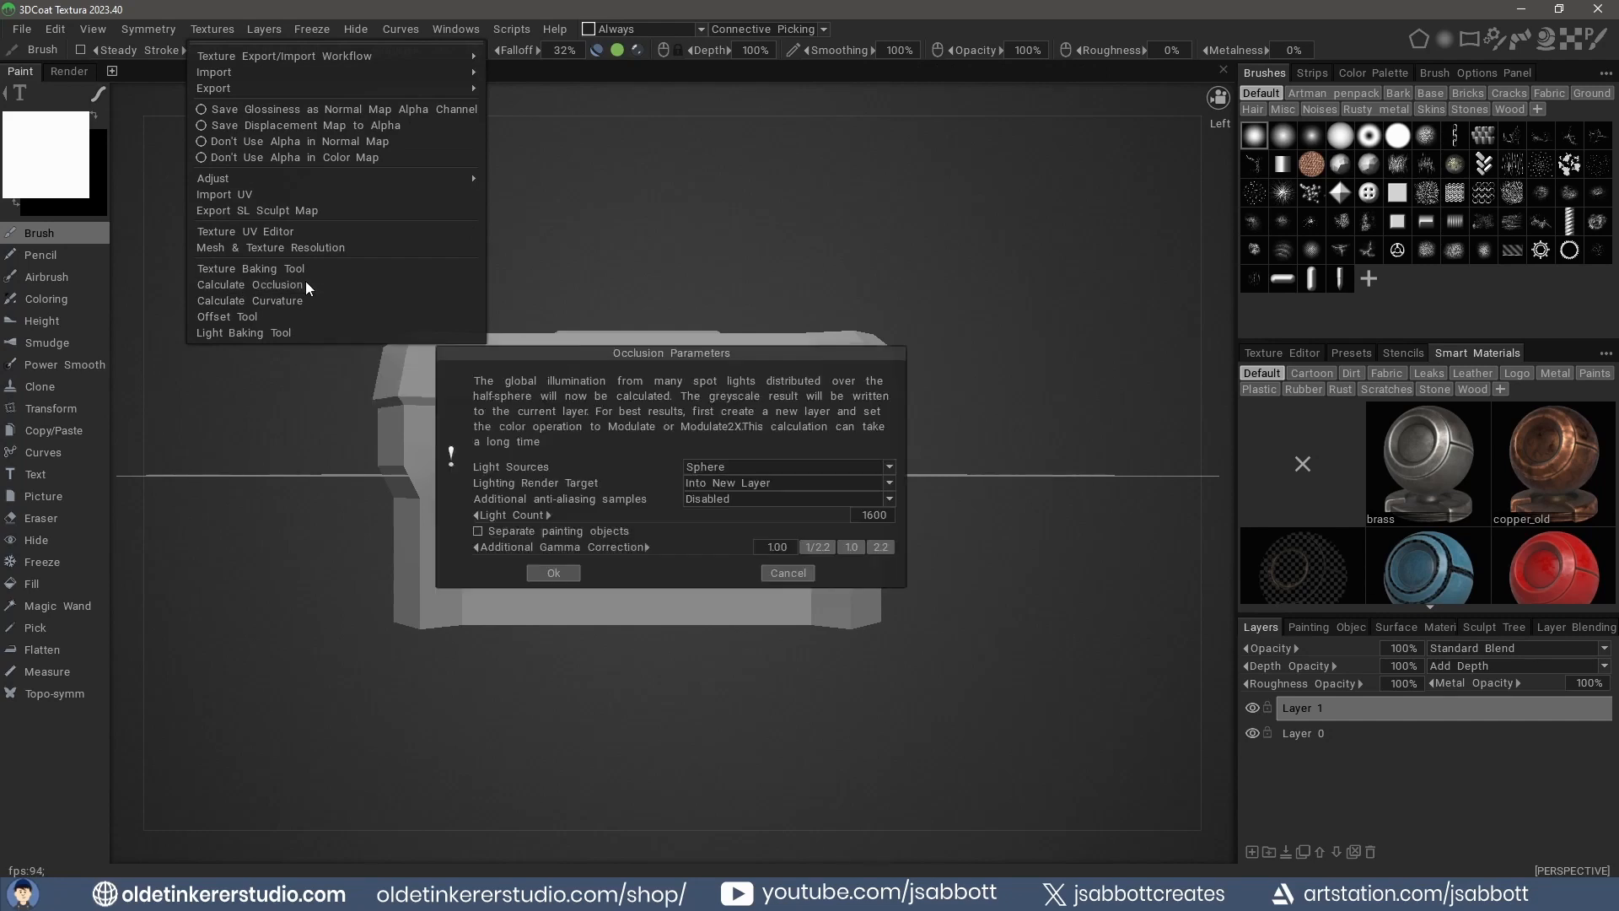
click(553, 572)
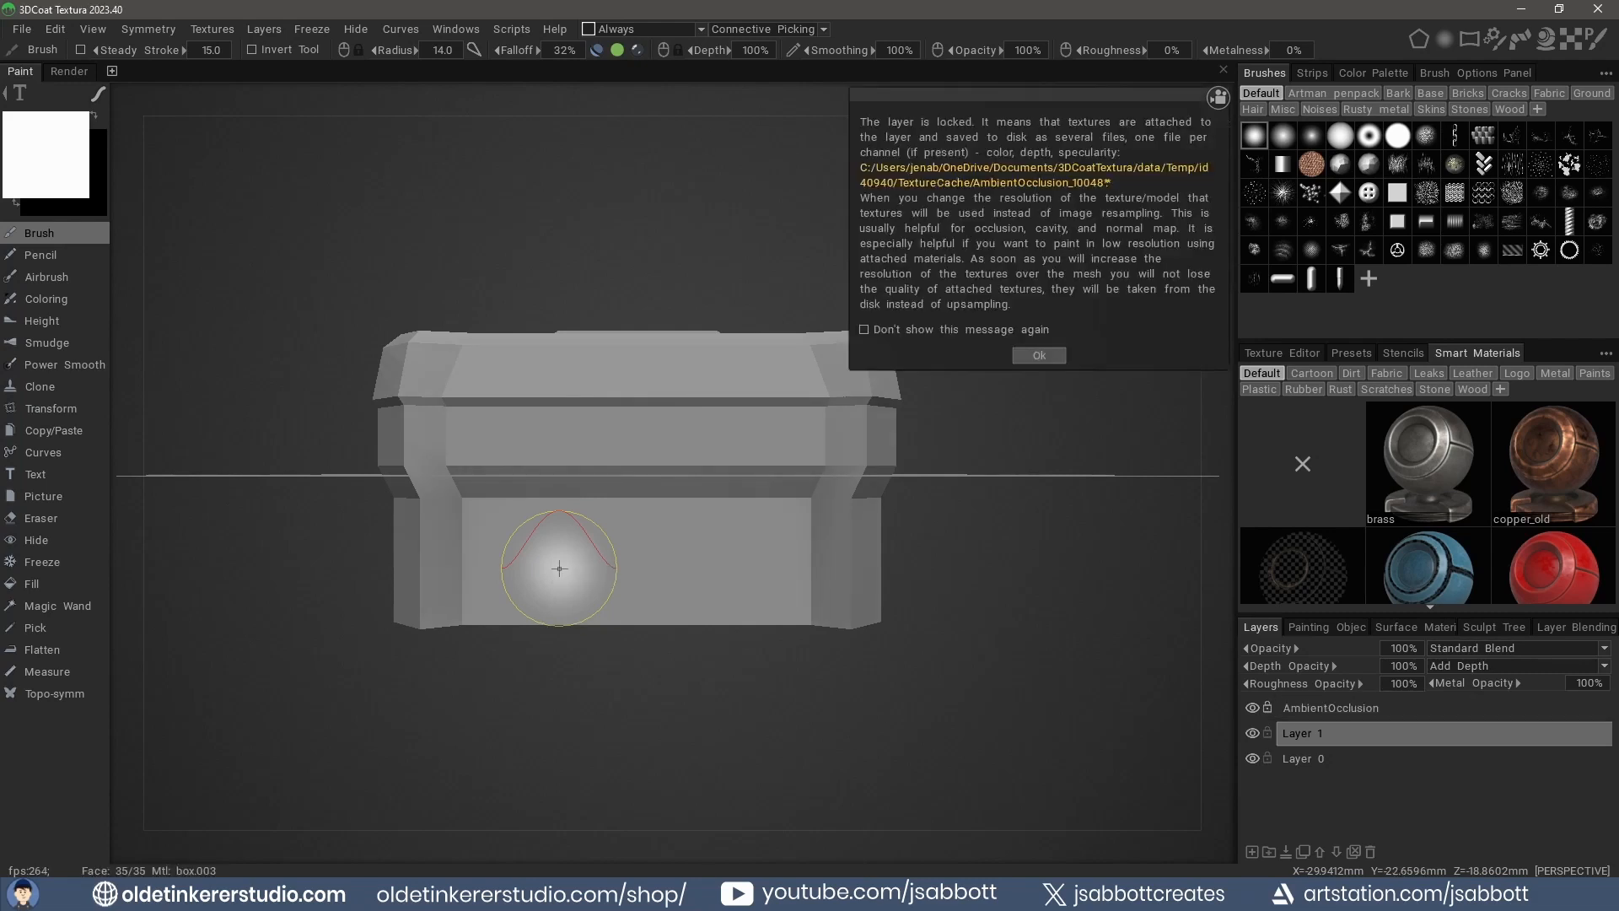
click(1039, 355)
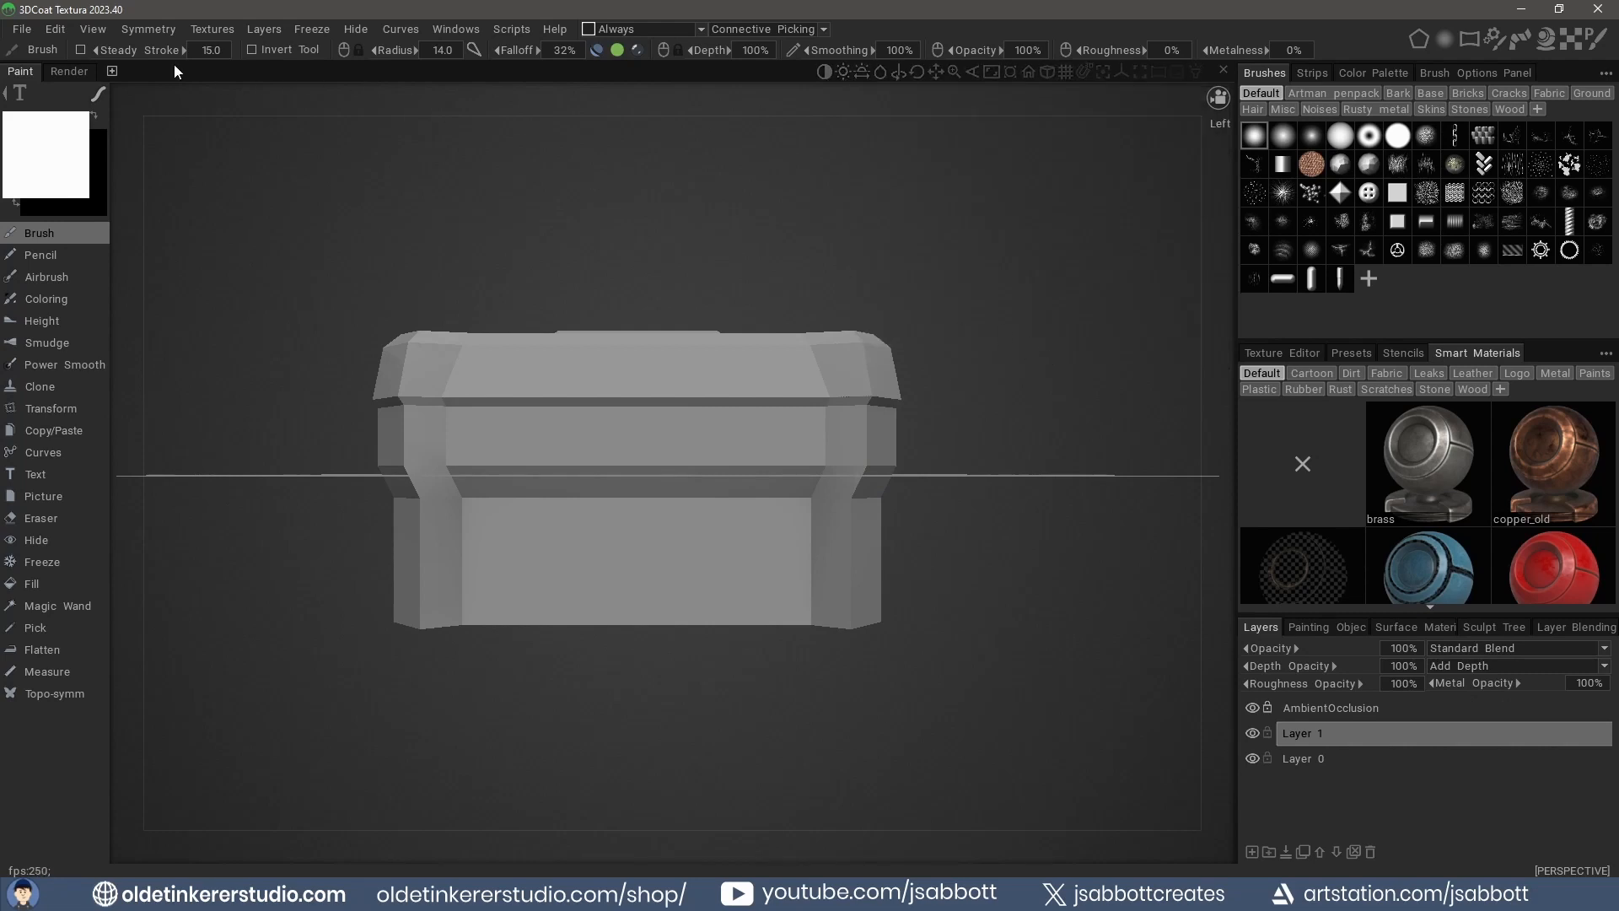
Calculate the box's curvature as a Local Curvature RGB map into a new layer, with a light count of 1600.
click(211, 30)
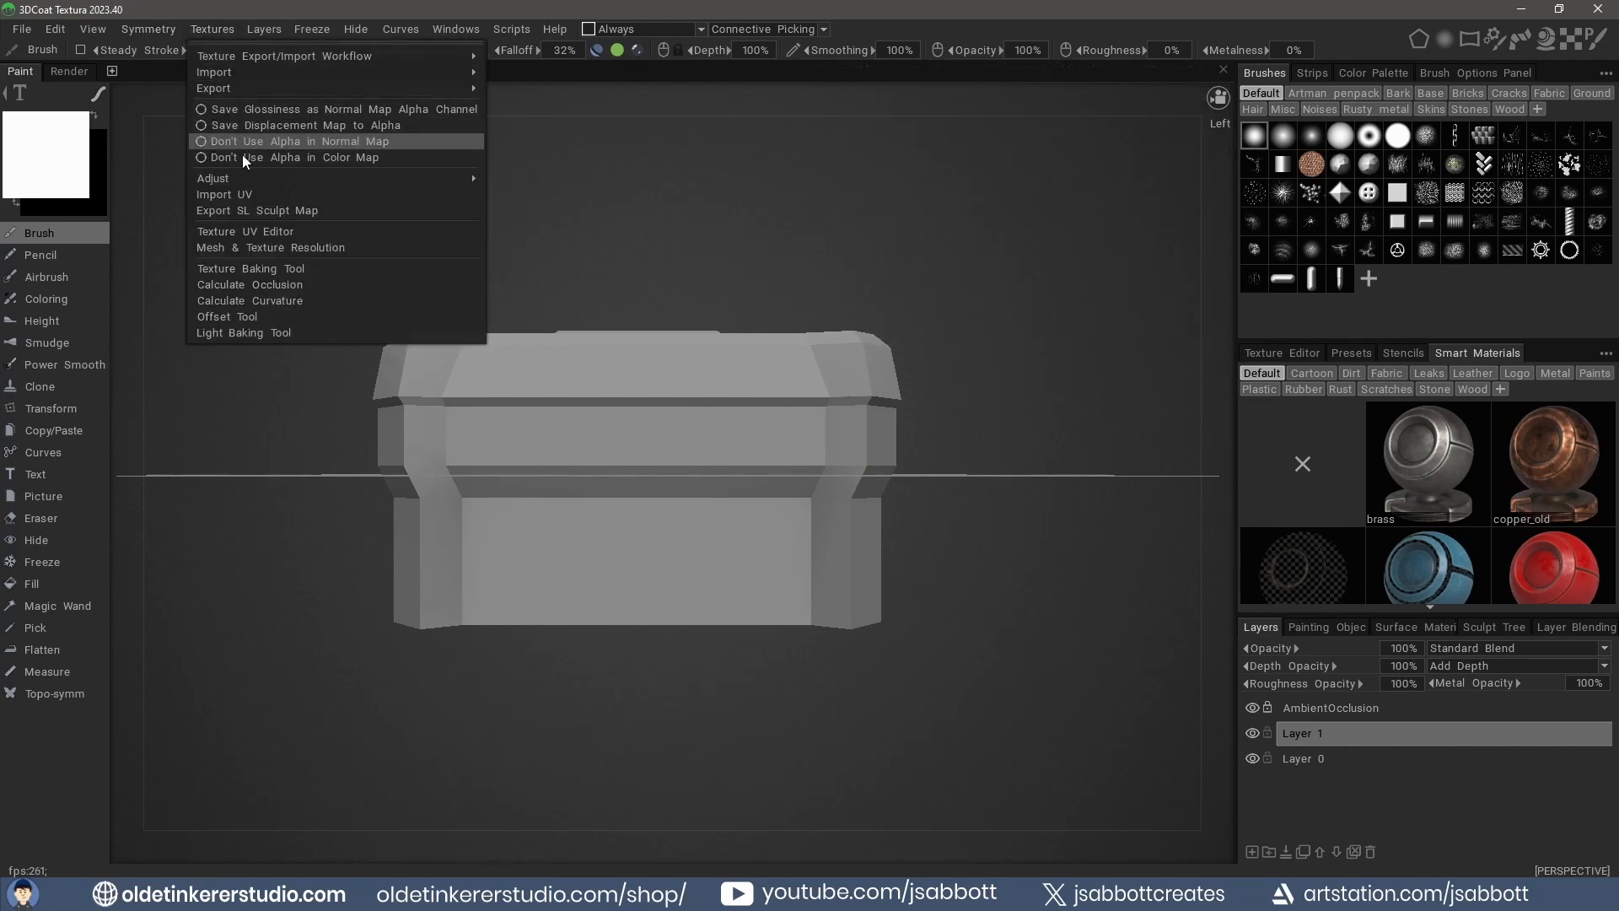
click(251, 302)
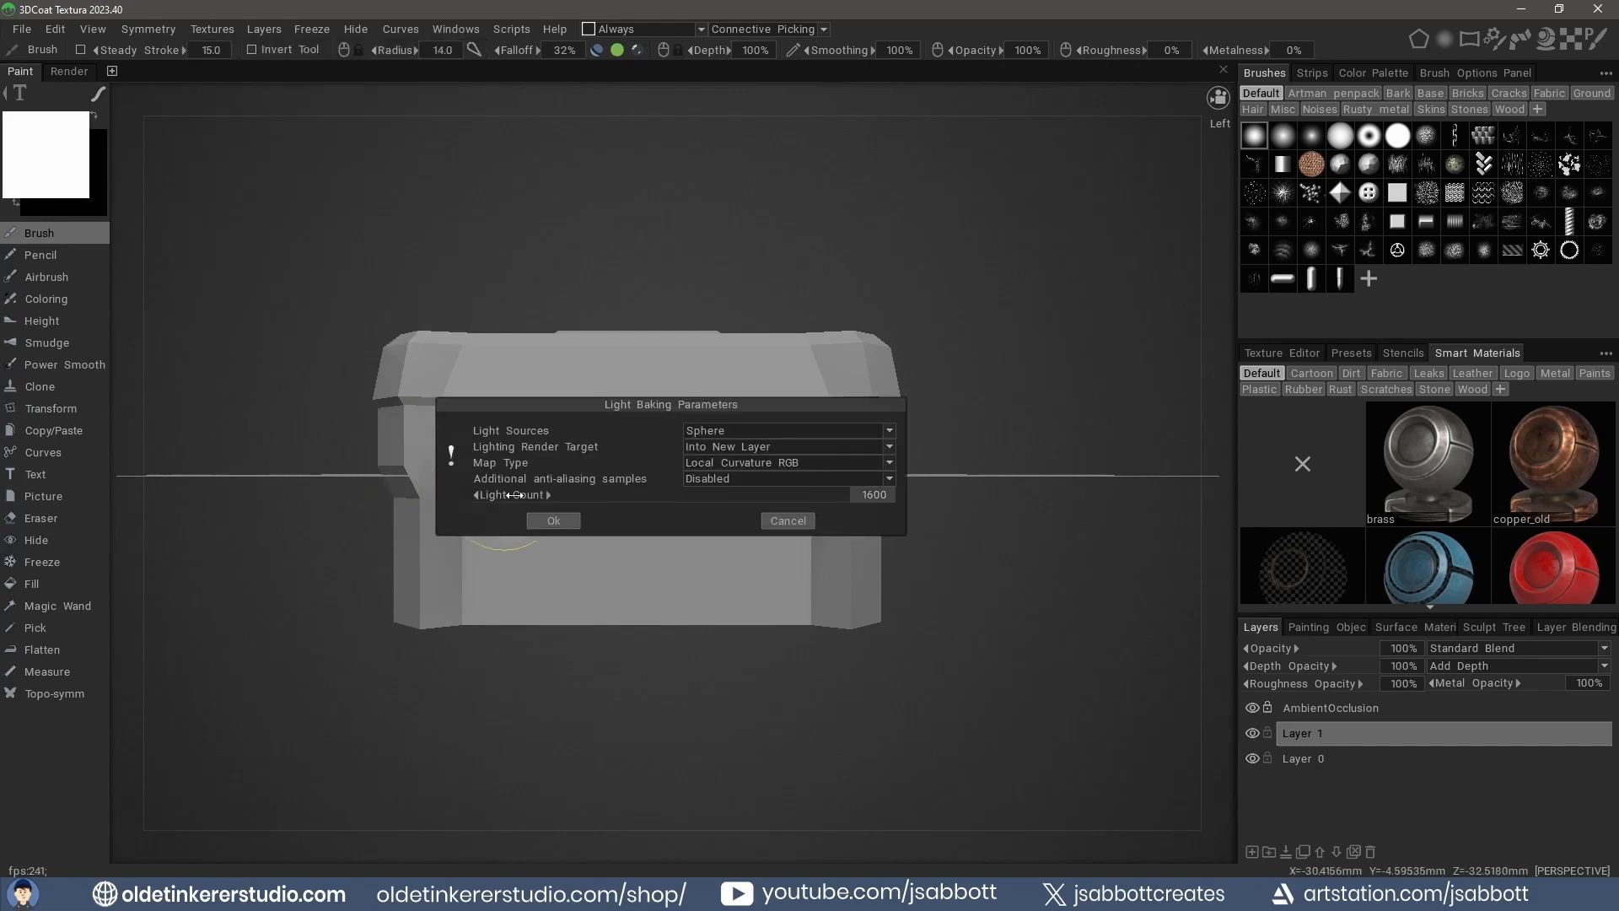
click(553, 520)
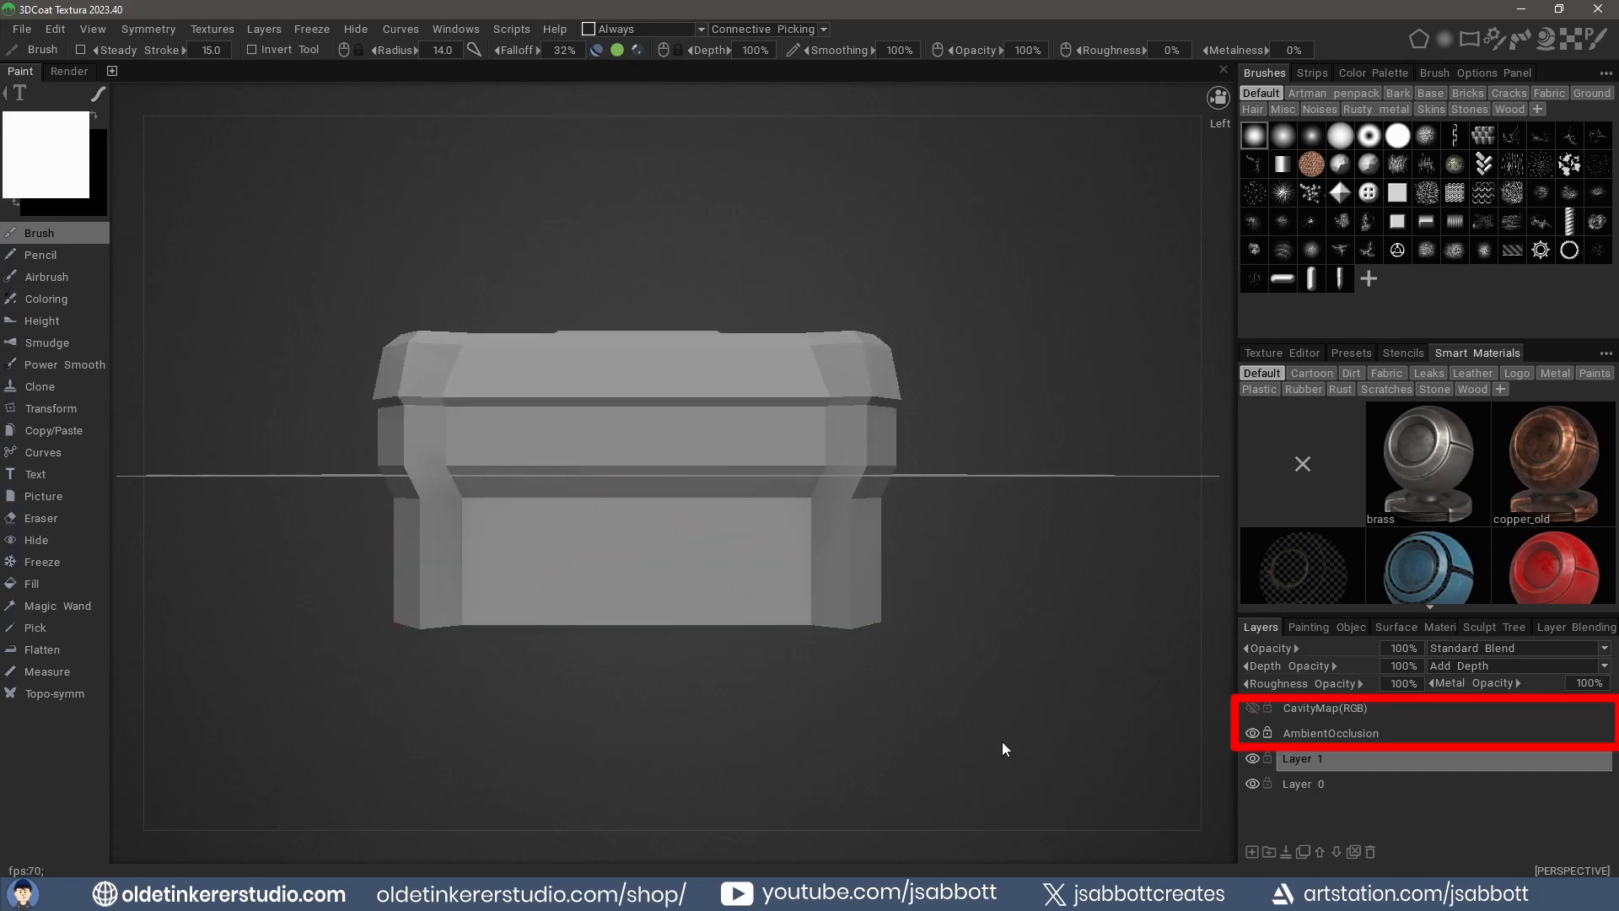
Preview the CavityMap(RGB) layer on the box, hide it again, and open the Texture UV Editor.
click(1252, 709)
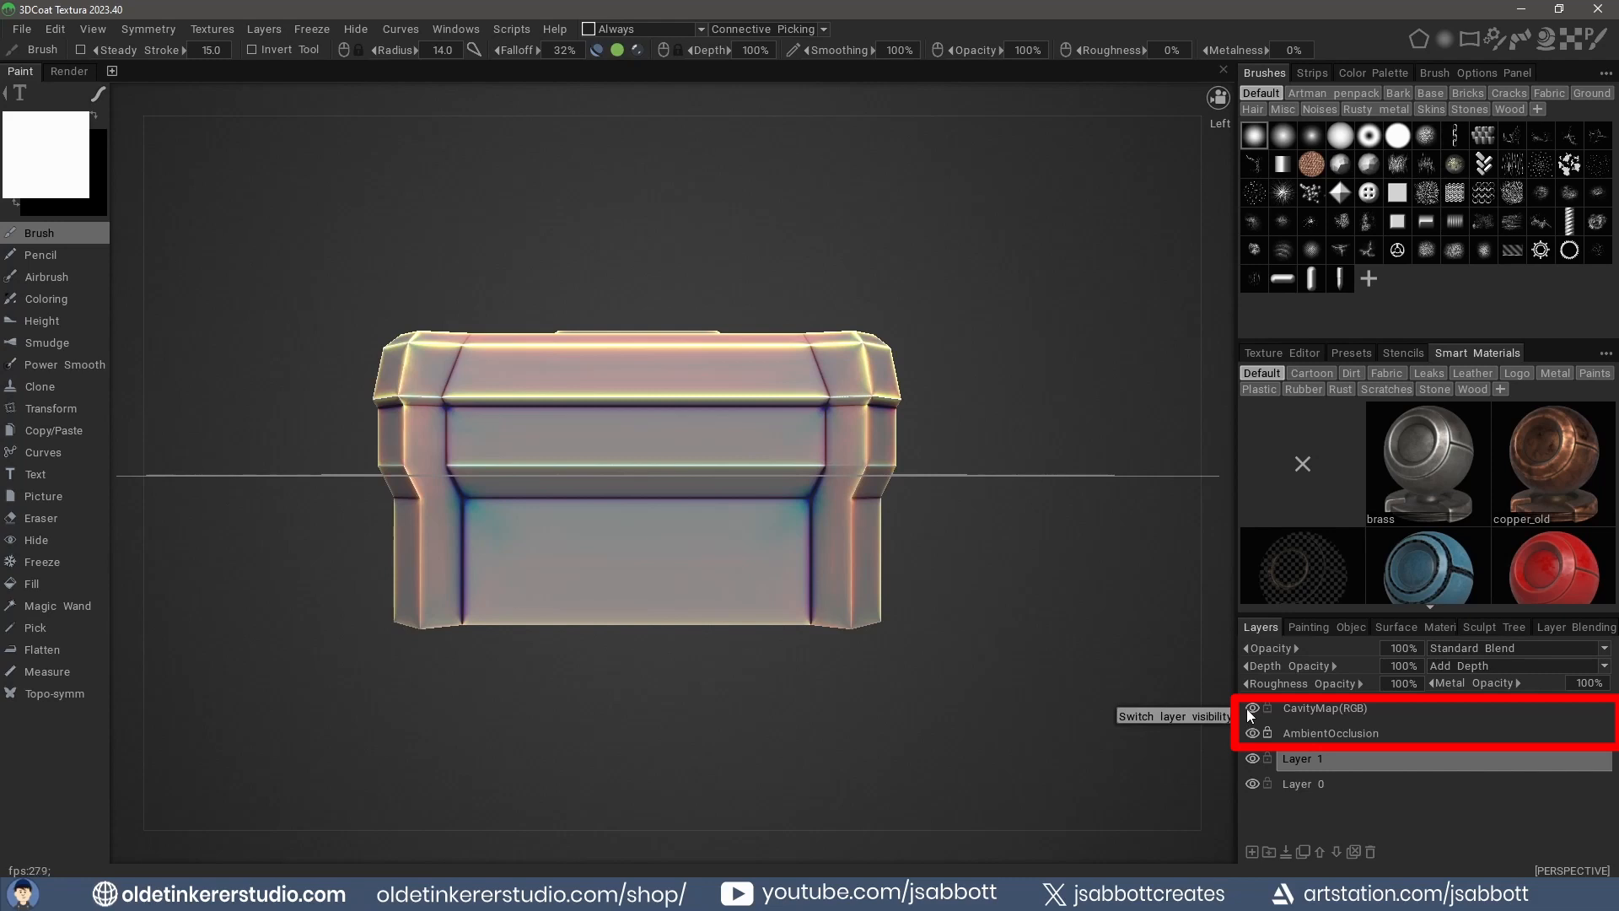
click(1251, 711)
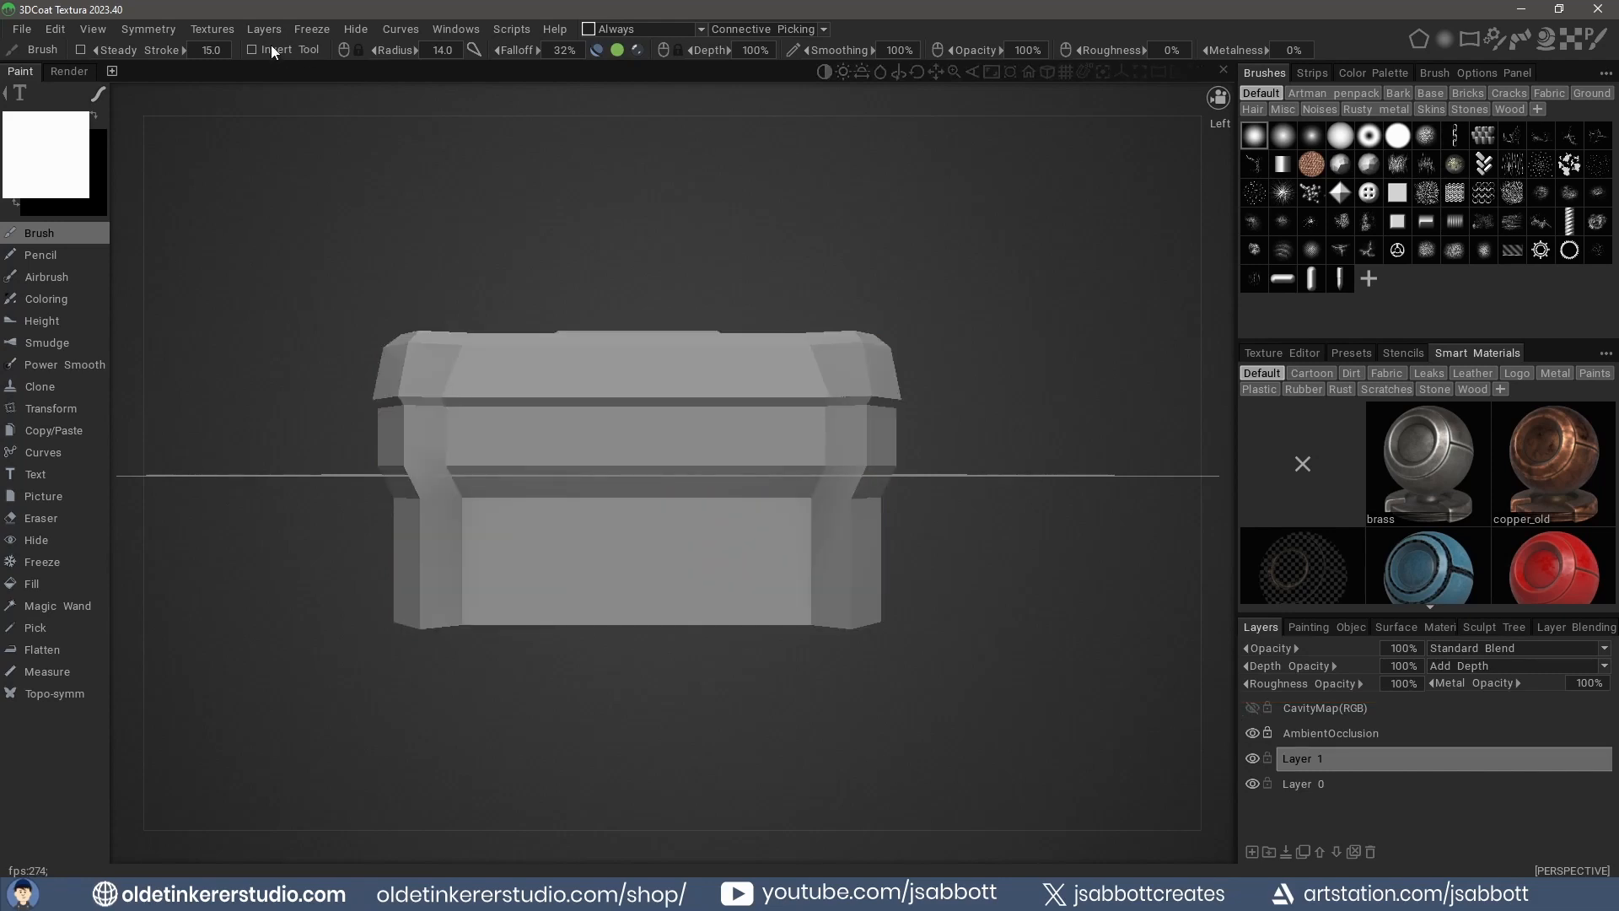
click(211, 29)
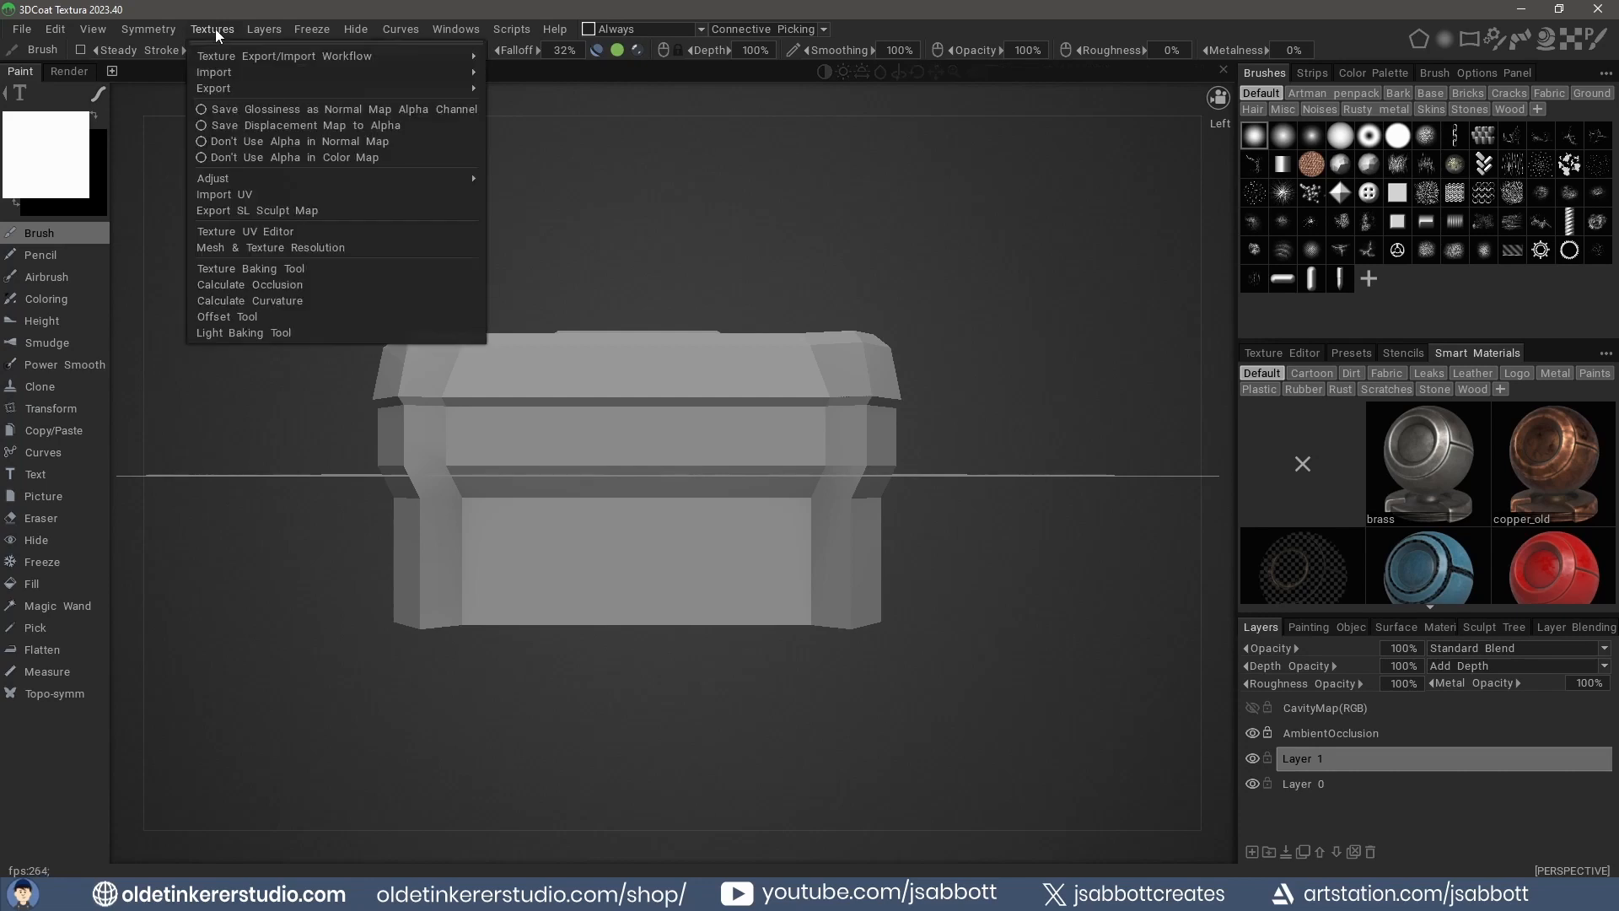
click(282, 230)
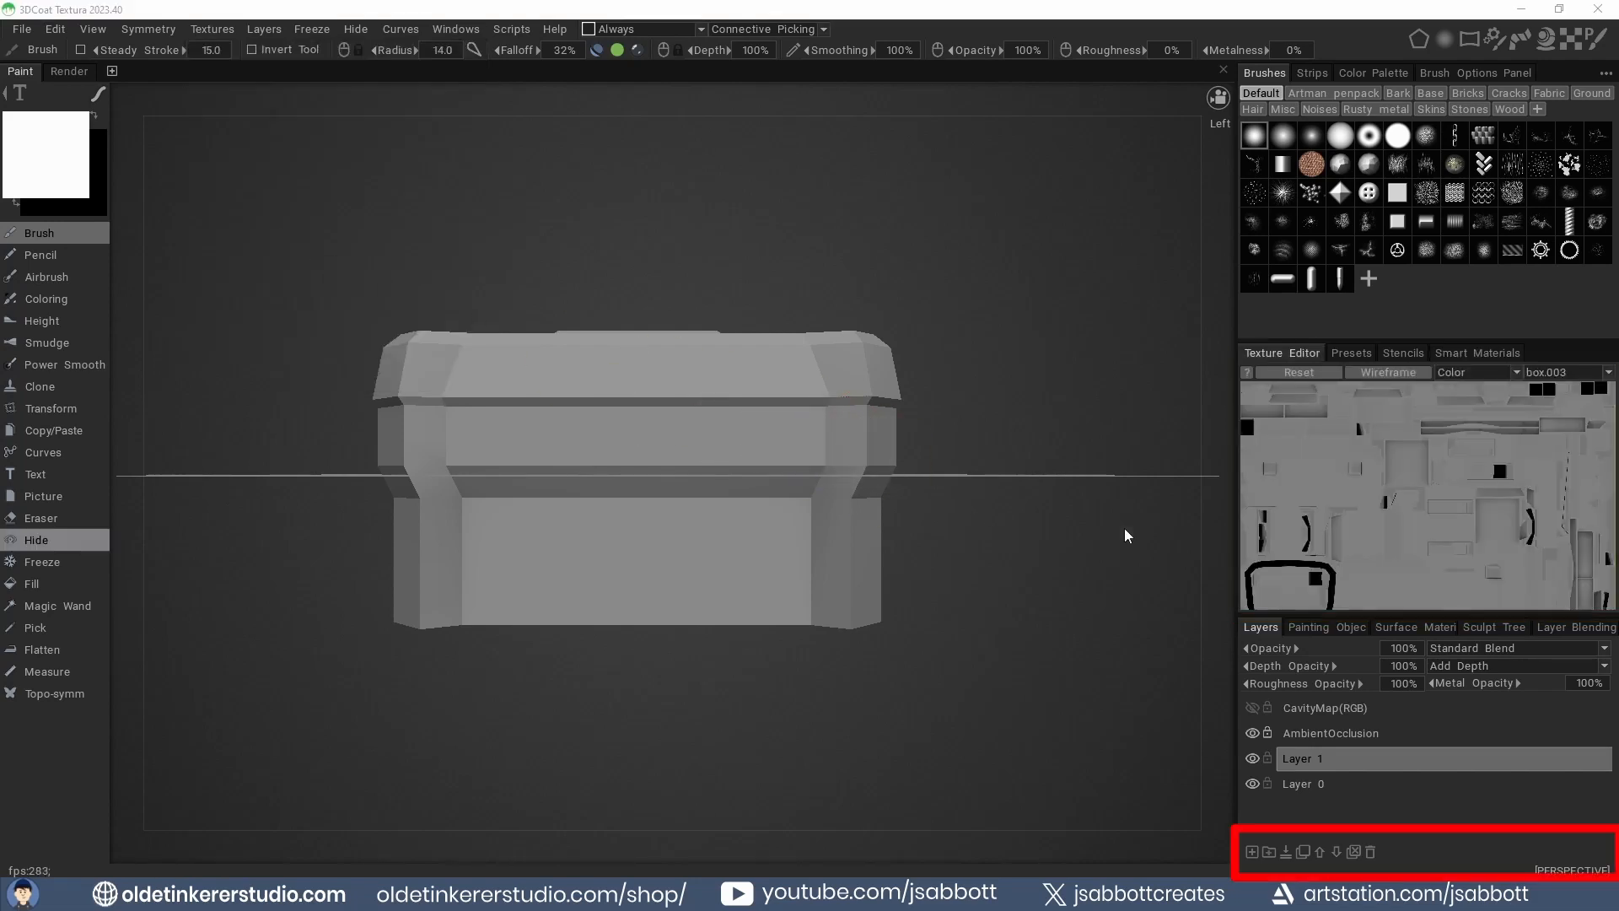
Add a new paint layer and move it above the CavityMap(RGB) layer, to the top of the stack.
click(1249, 852)
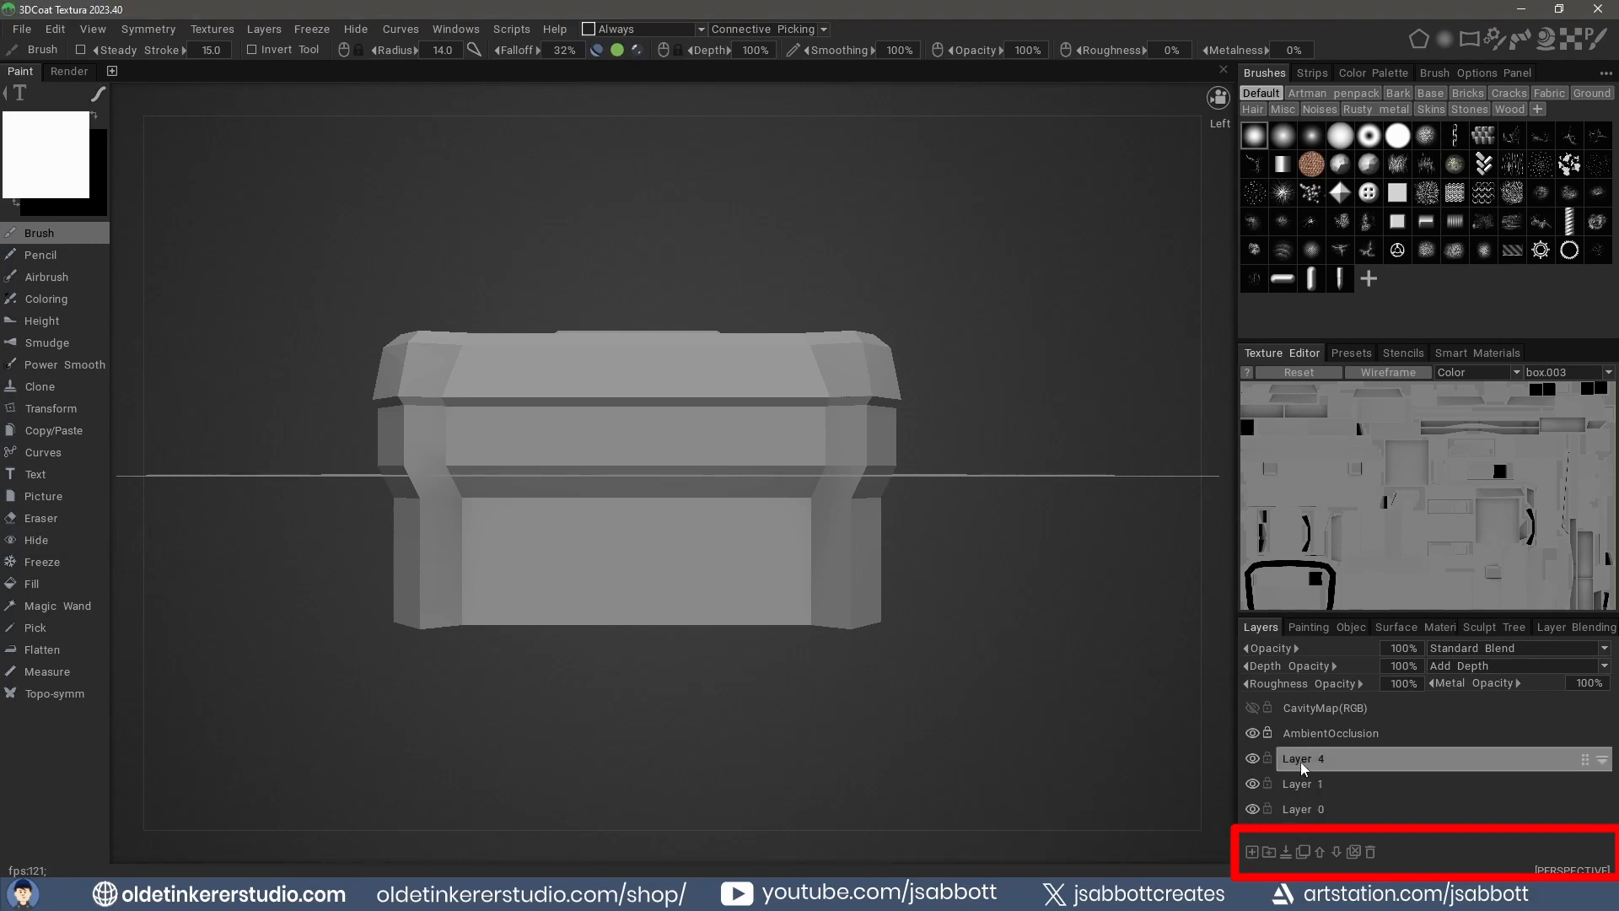
click(1317, 853)
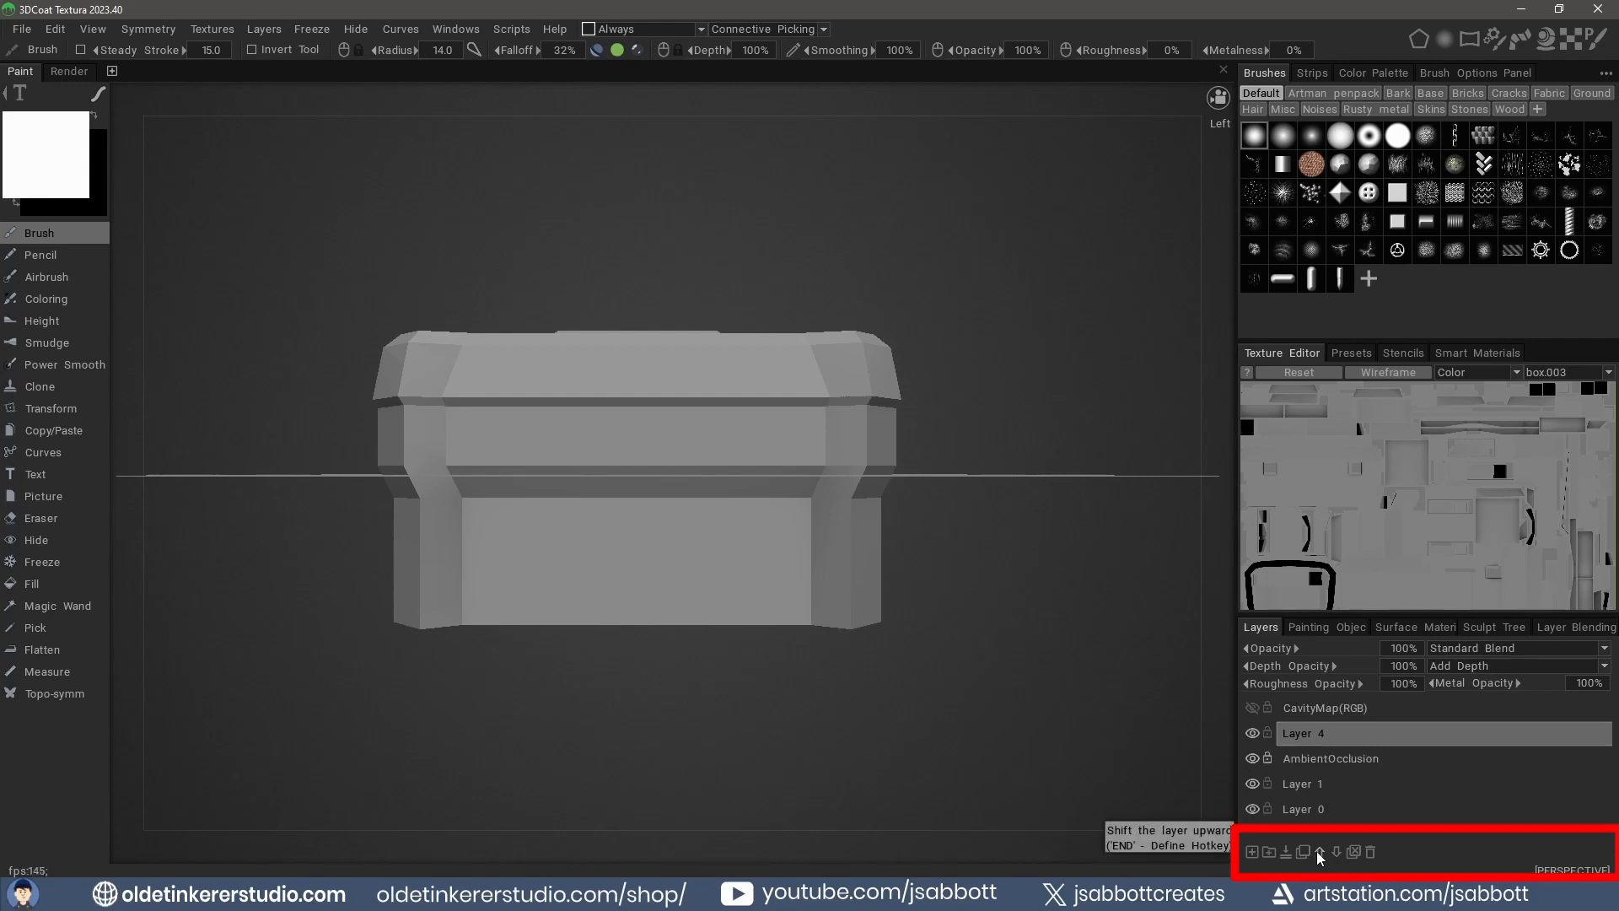
click(1317, 852)
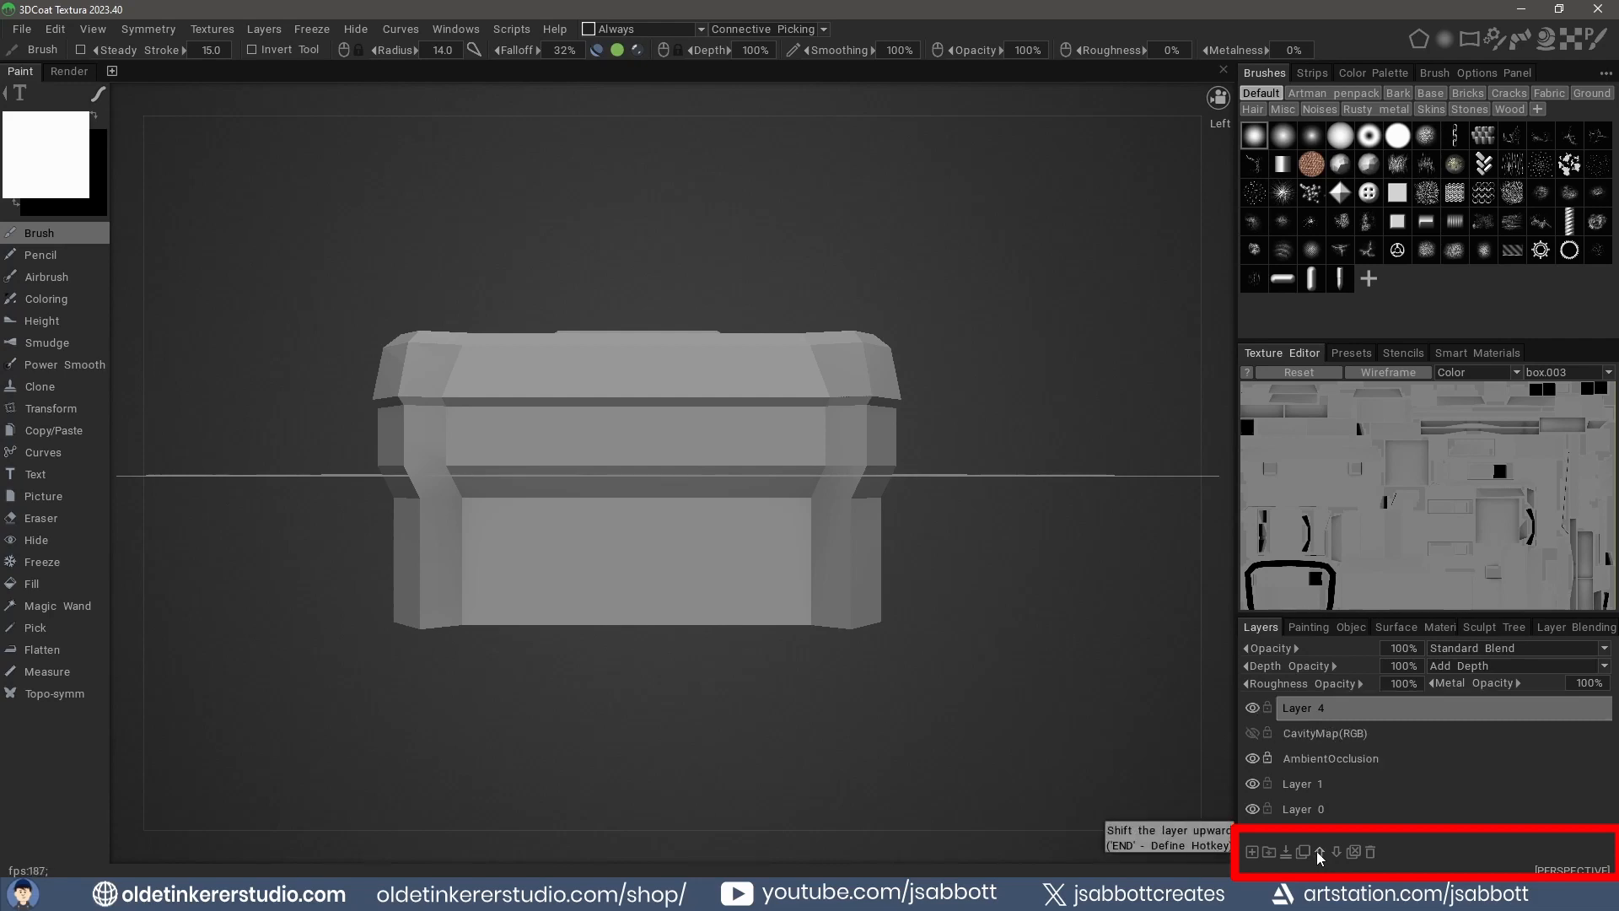
Rename the new top layer to color and choose a light blue as the paint colour.
double_click(1306, 706)
text(color)
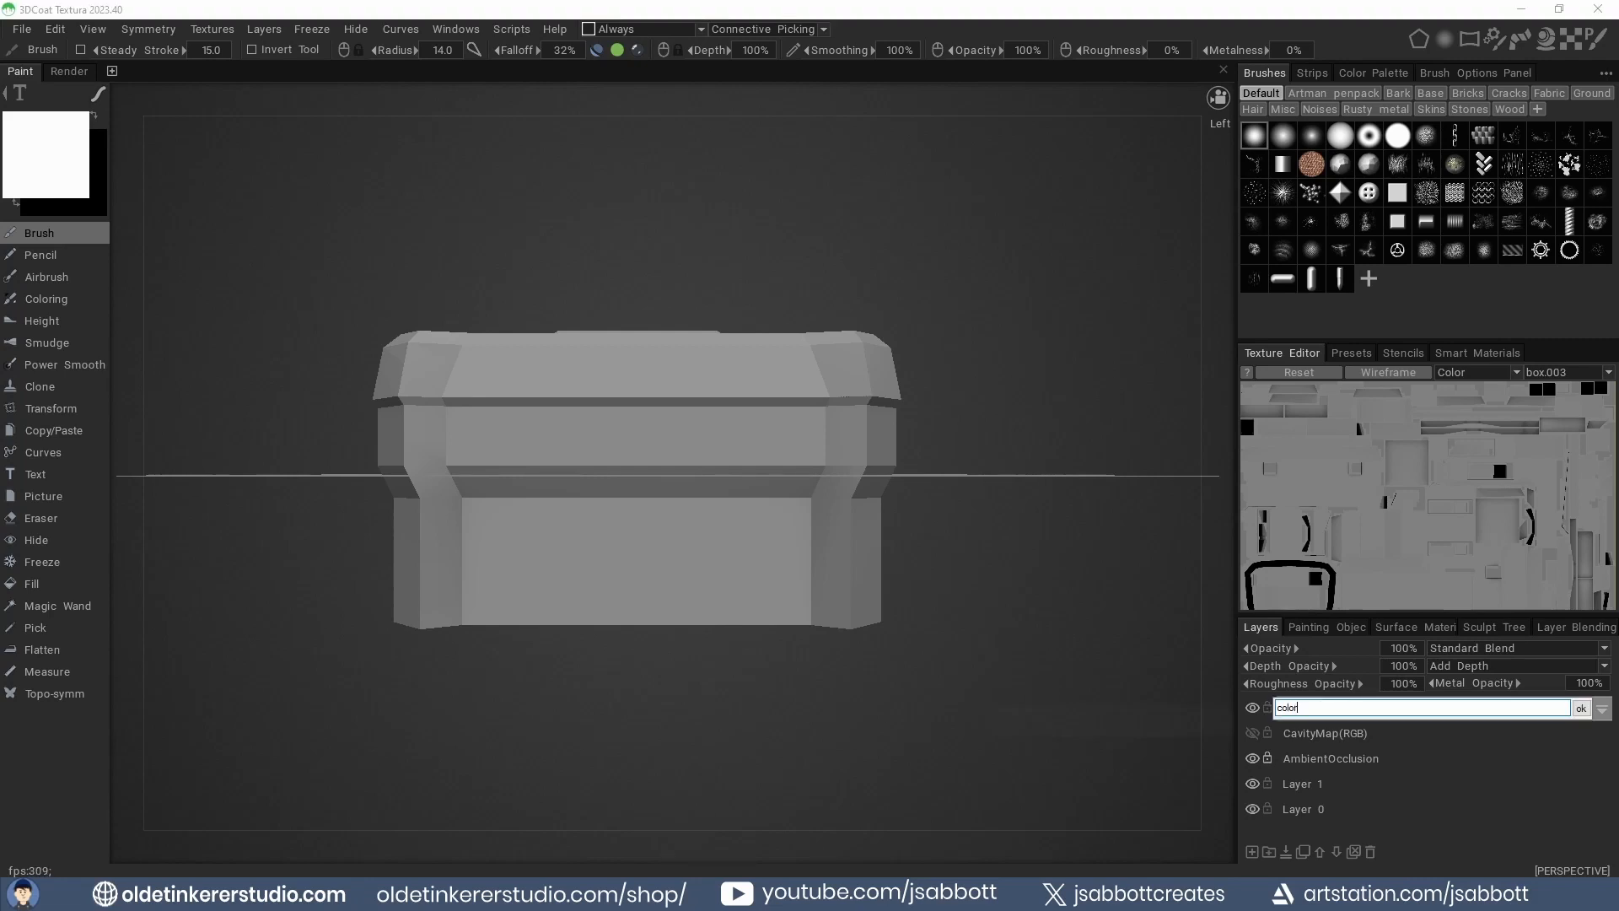
key(Return)
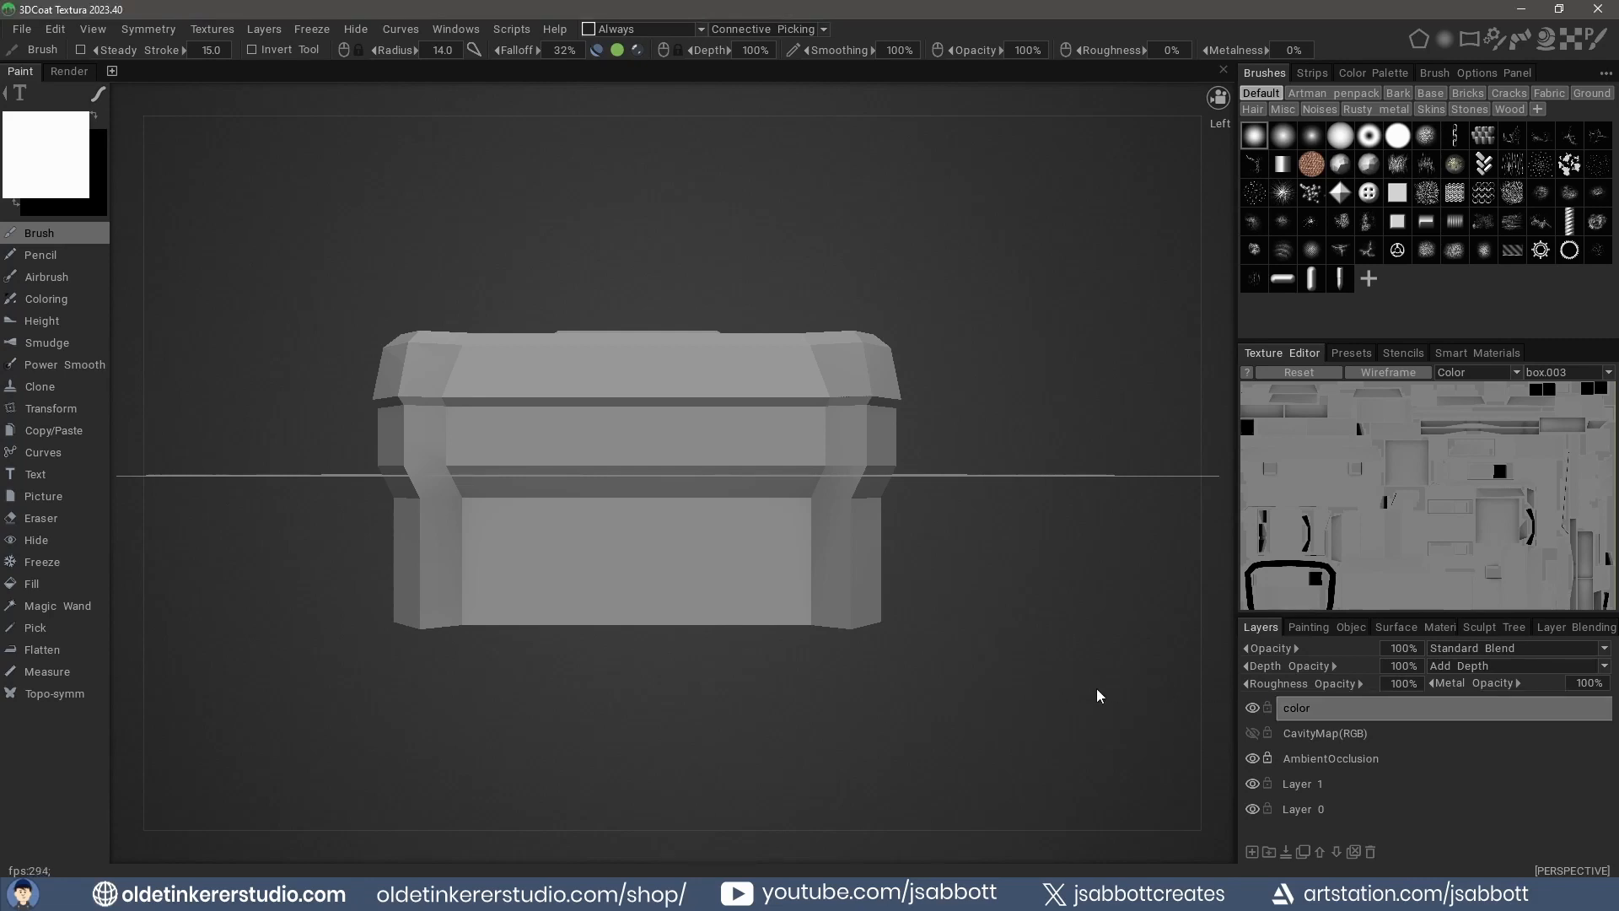
click(37, 162)
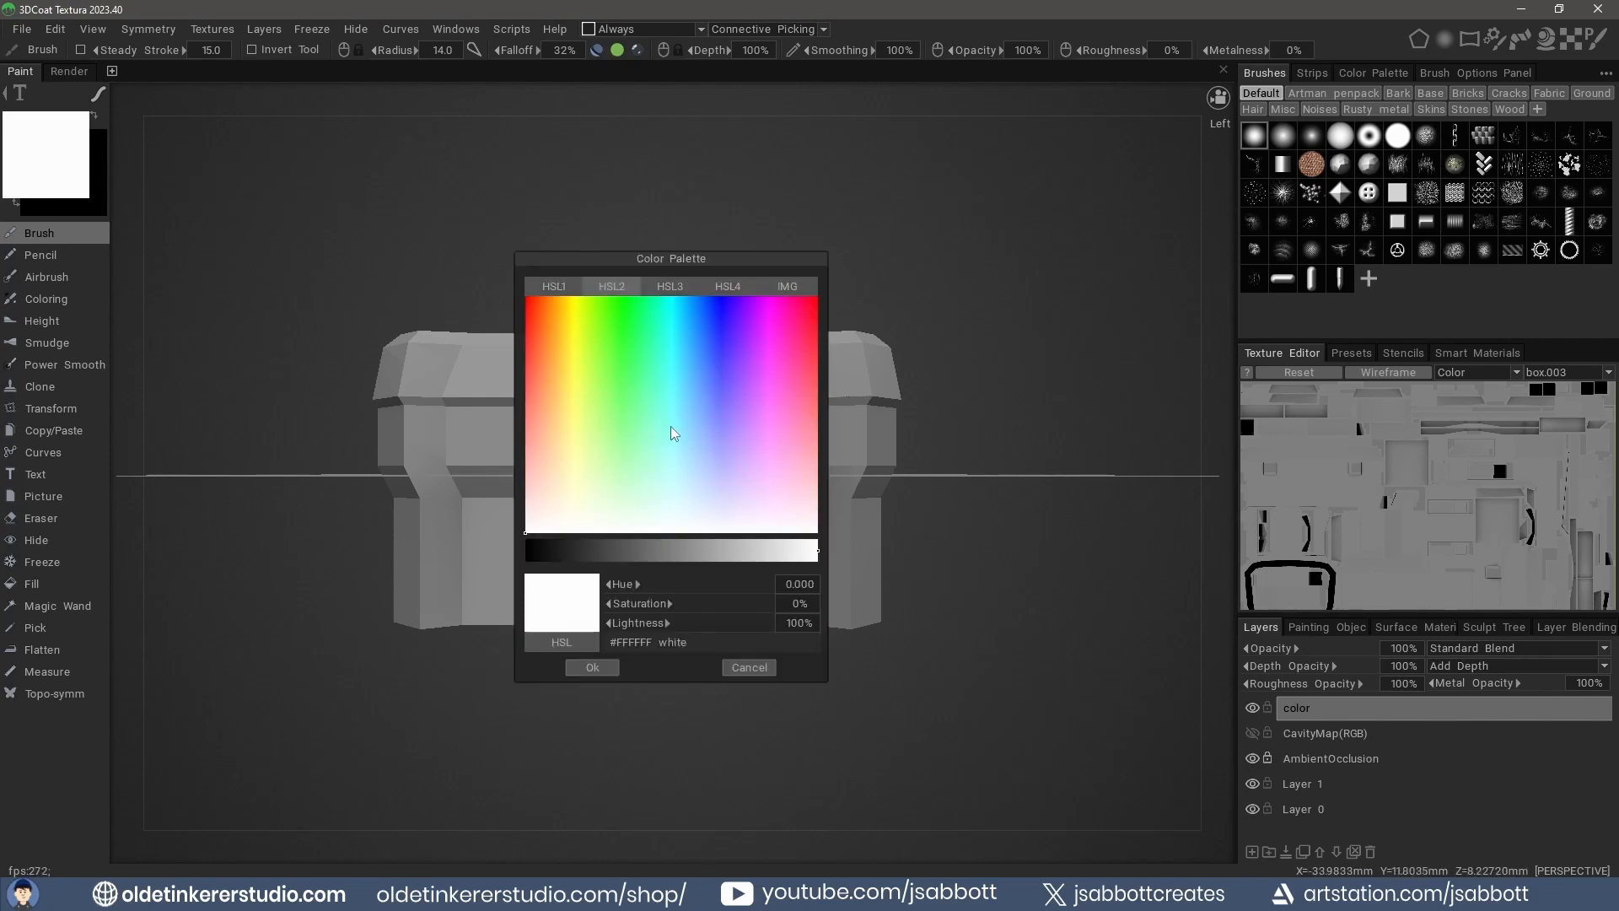
click(697, 396)
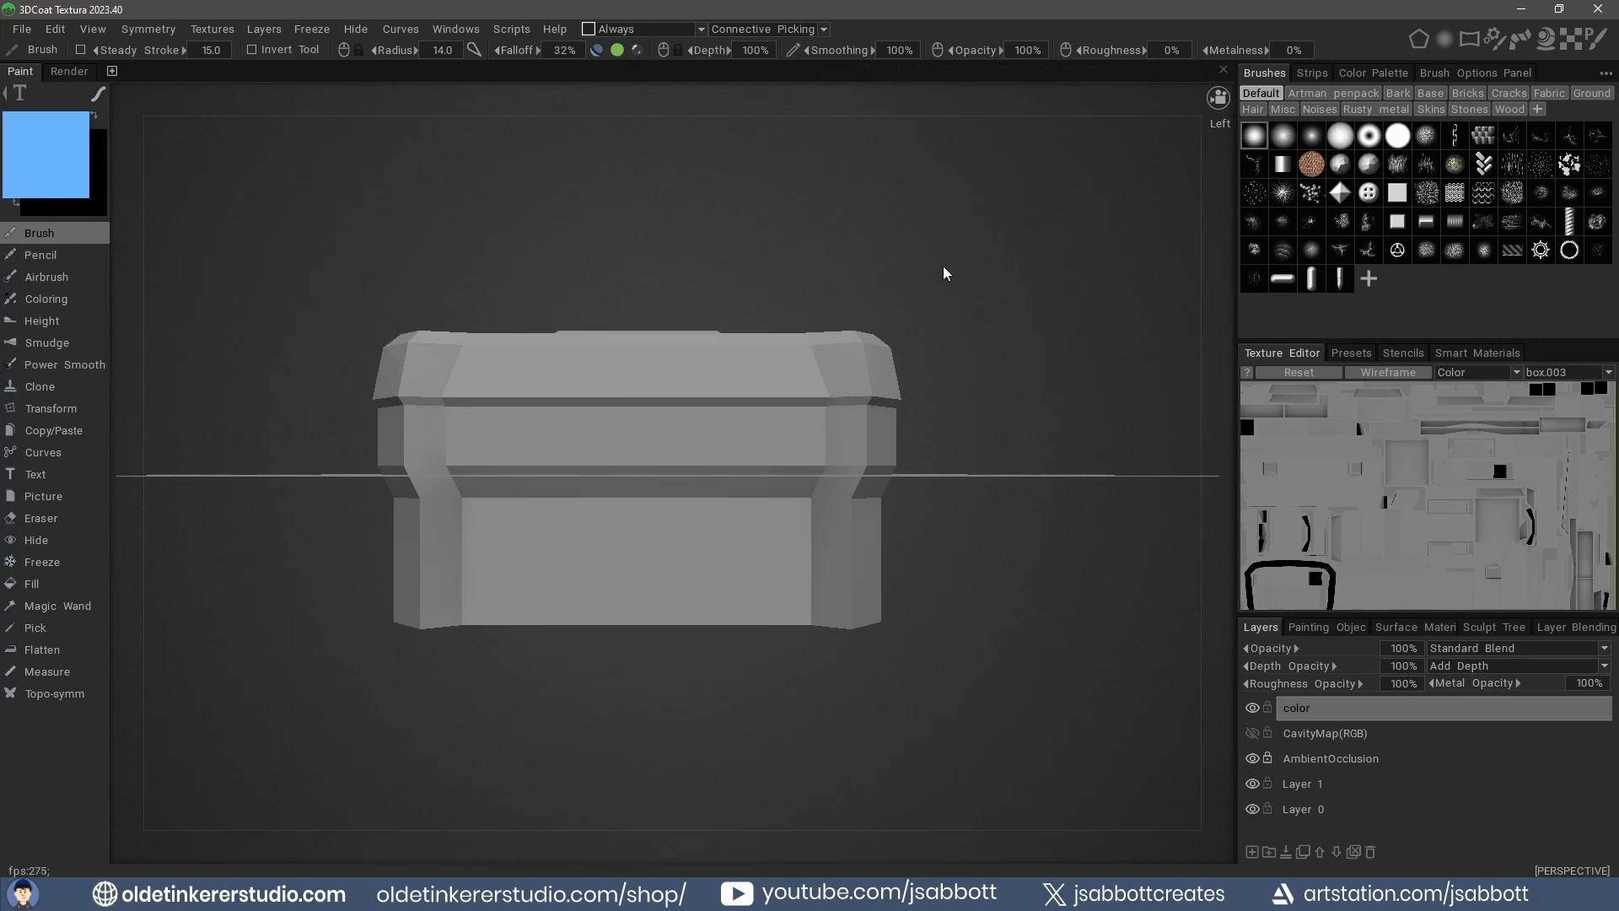
Adjust the brush radius until it is about 17.6.
drag(408, 51, 393, 50)
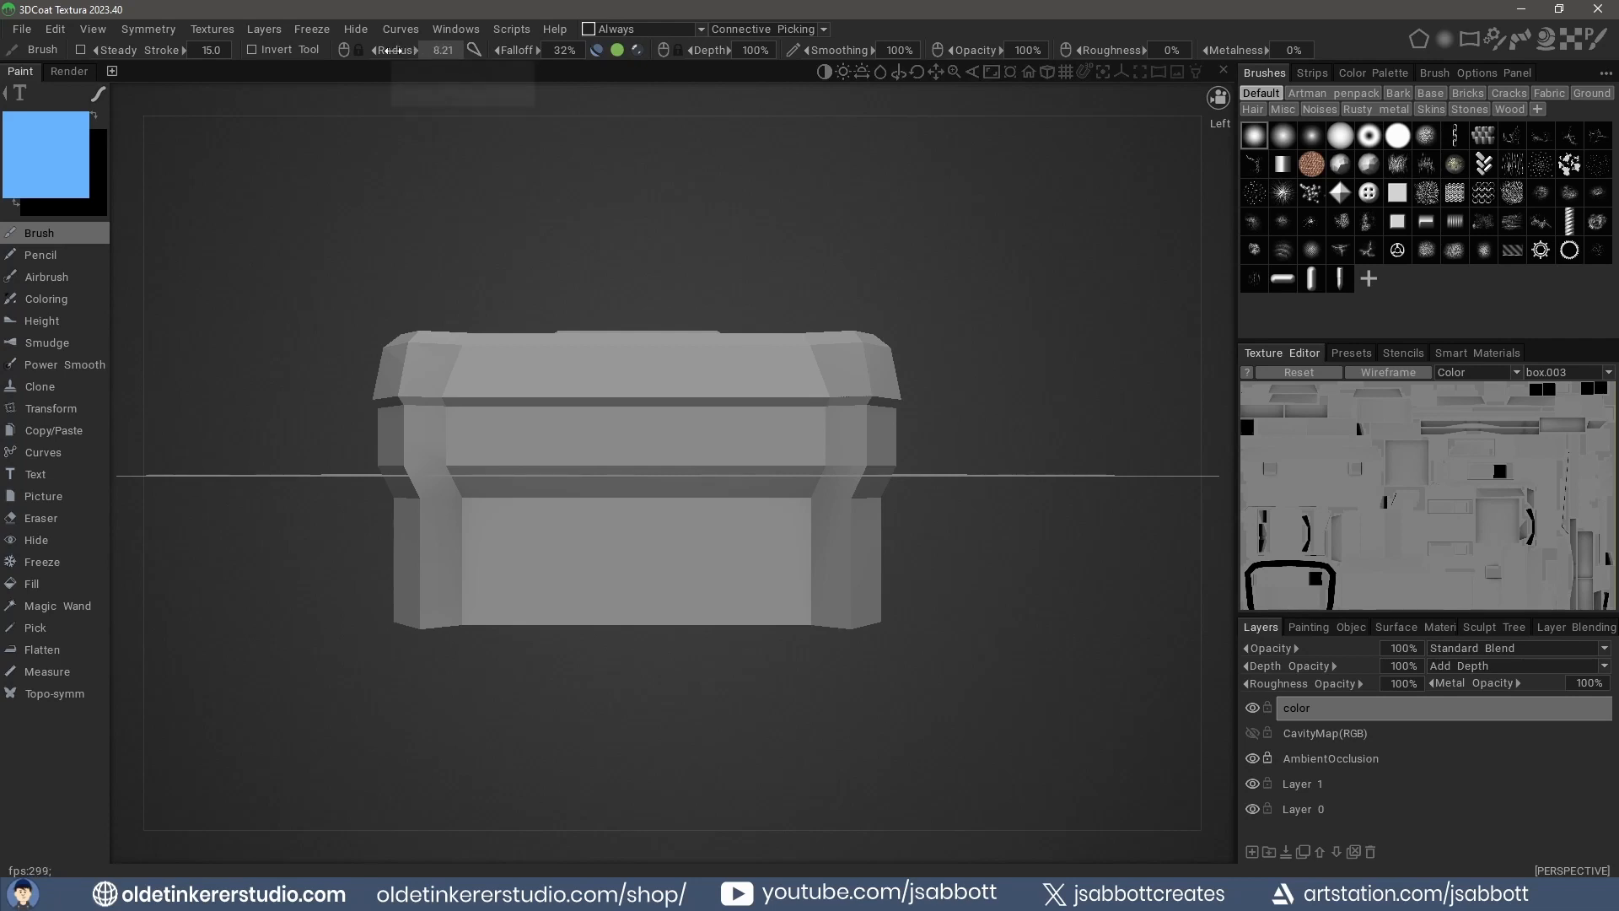
click(441, 49)
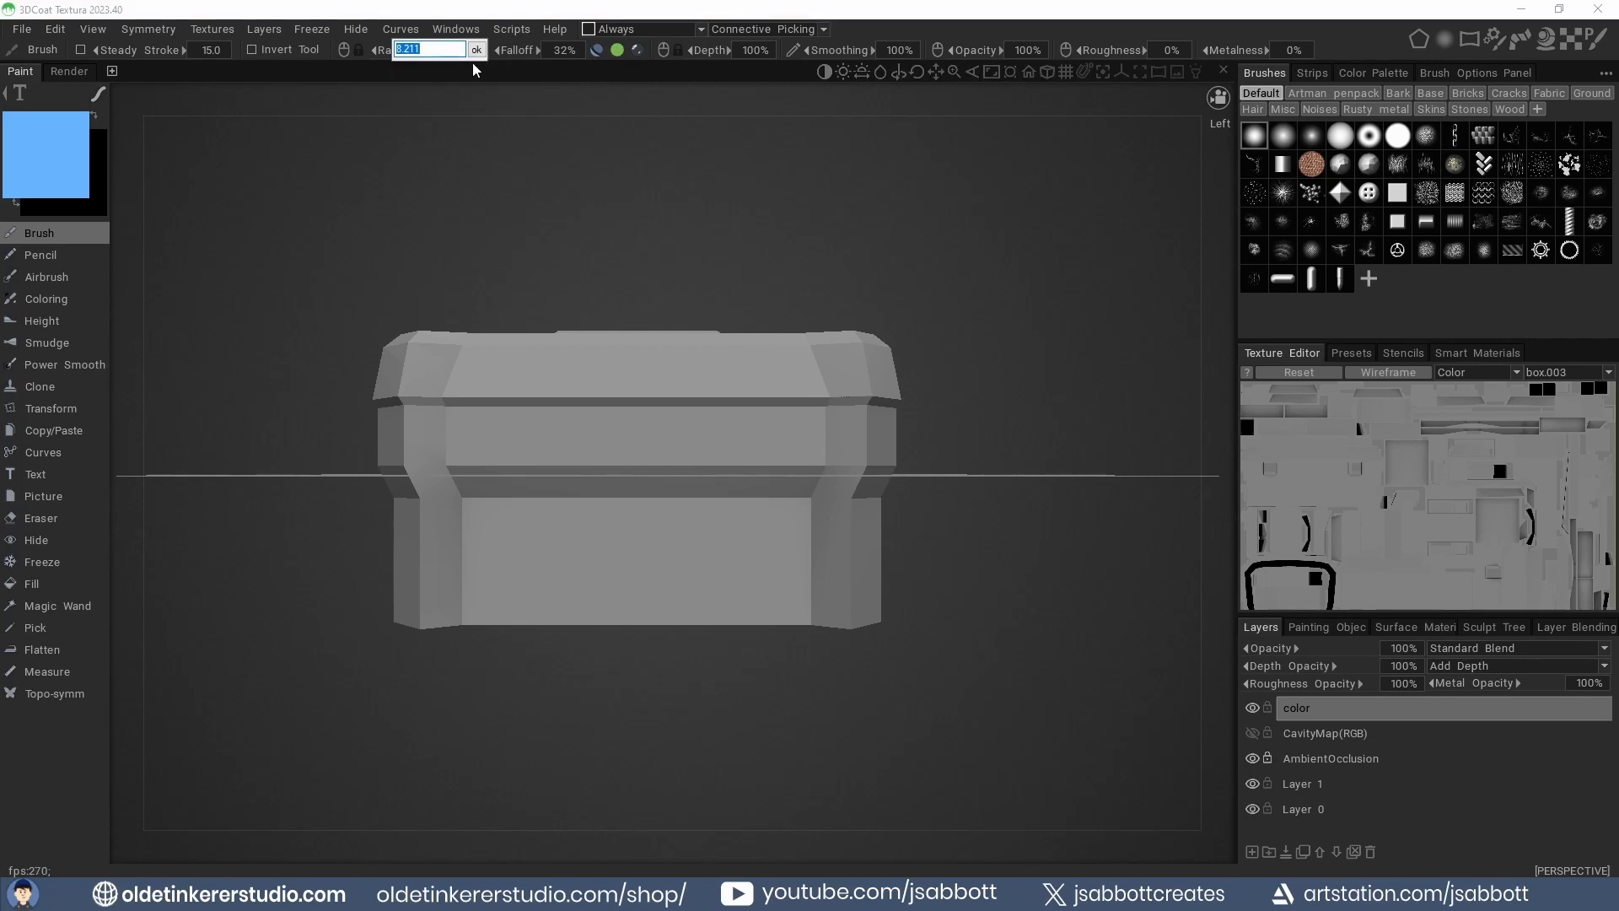
click(475, 52)
mouse_move(404, 50)
mouse_down()
mouse_move(354, 53)
mouse_move(406, 54)
mouse_up()
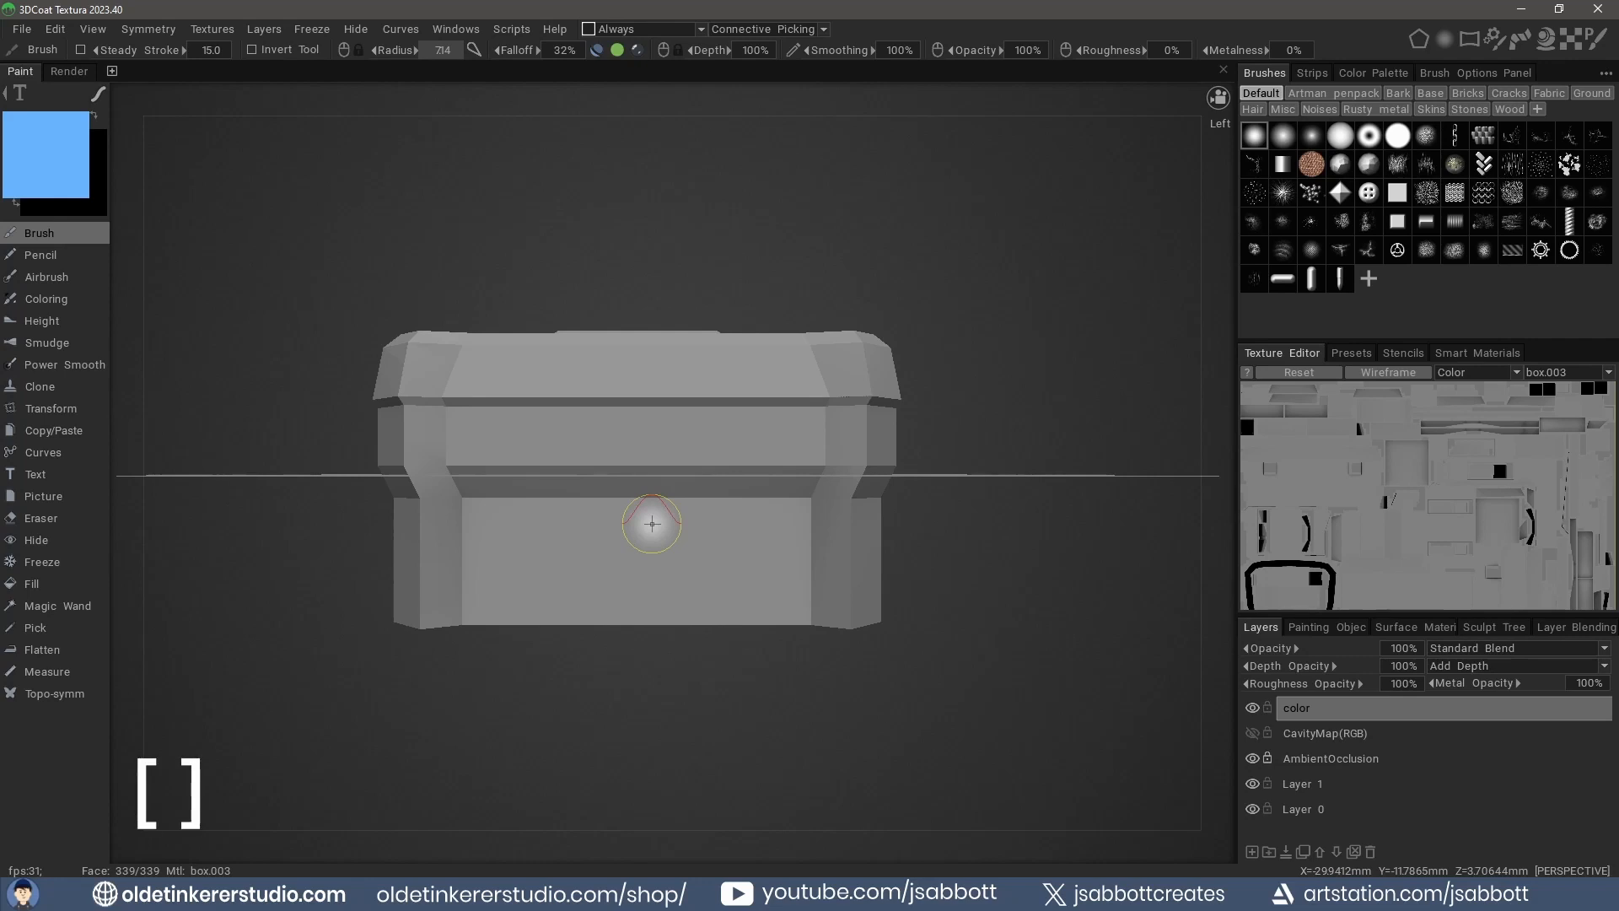
key(bracketleft)
key(bracketleft)
key(bracketleft)
key(bracketleft)
key(bracketright)
key(bracketright)
key(bracketright)
key(bracketright)
key(bracketright)
key(bracketright)
key(bracketright)
key(bracketright)
key(bracketright)
key(bracketright)
key(bracketright)
key(bracketright)
key(bracketright)
key(bracketright)
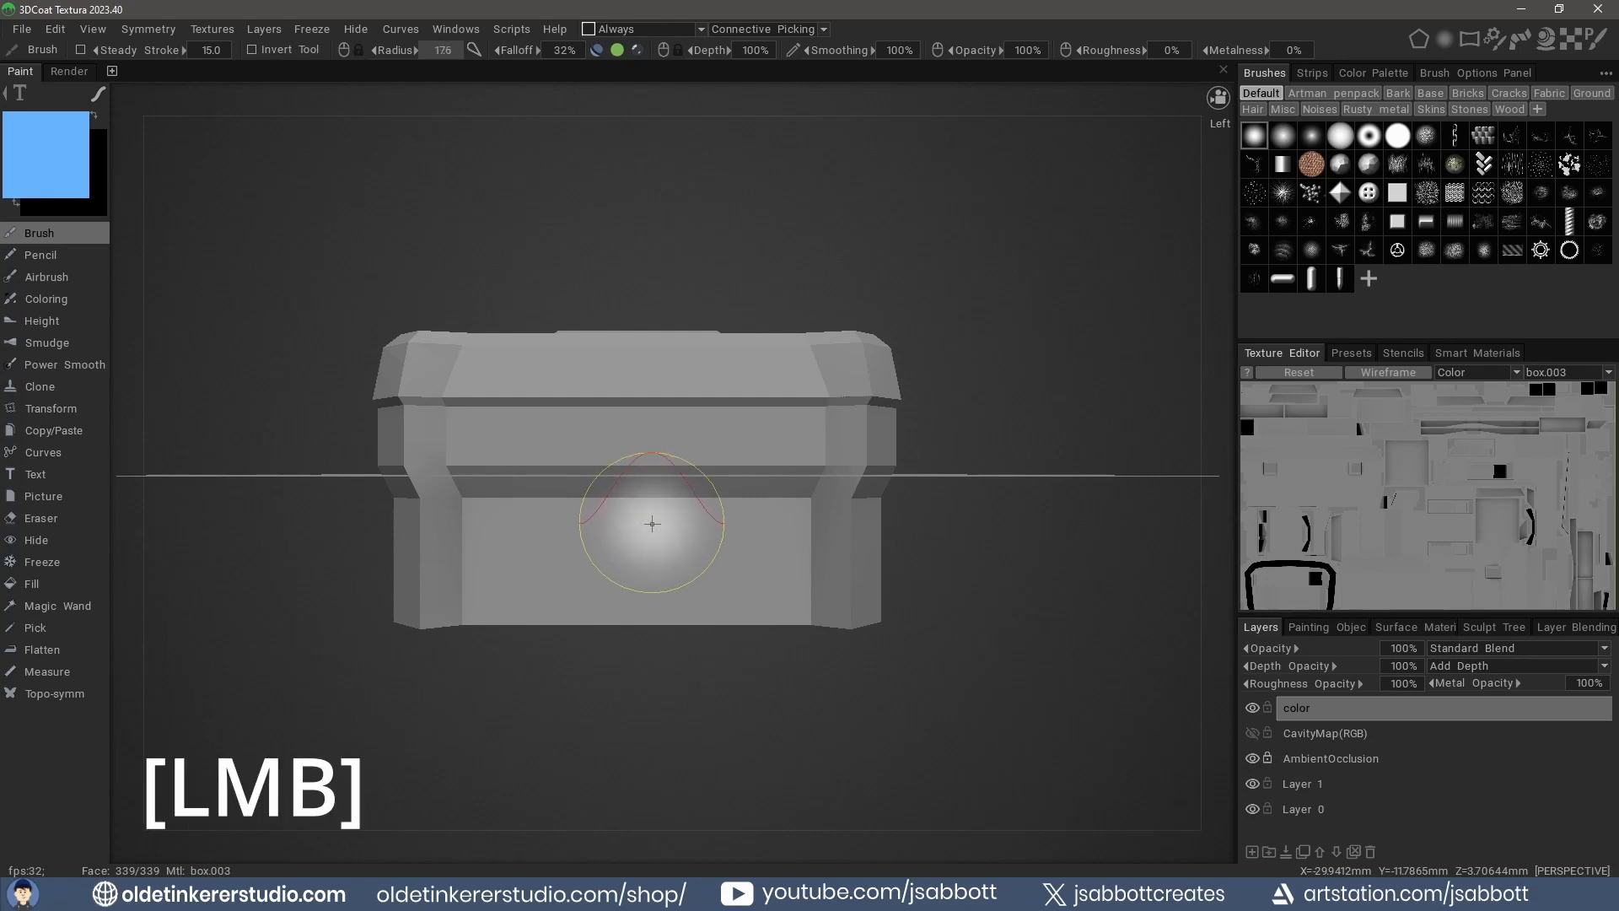
Paint a light blue test stroke along the band below the lid on the box's long side, and undo it.
click(575, 430)
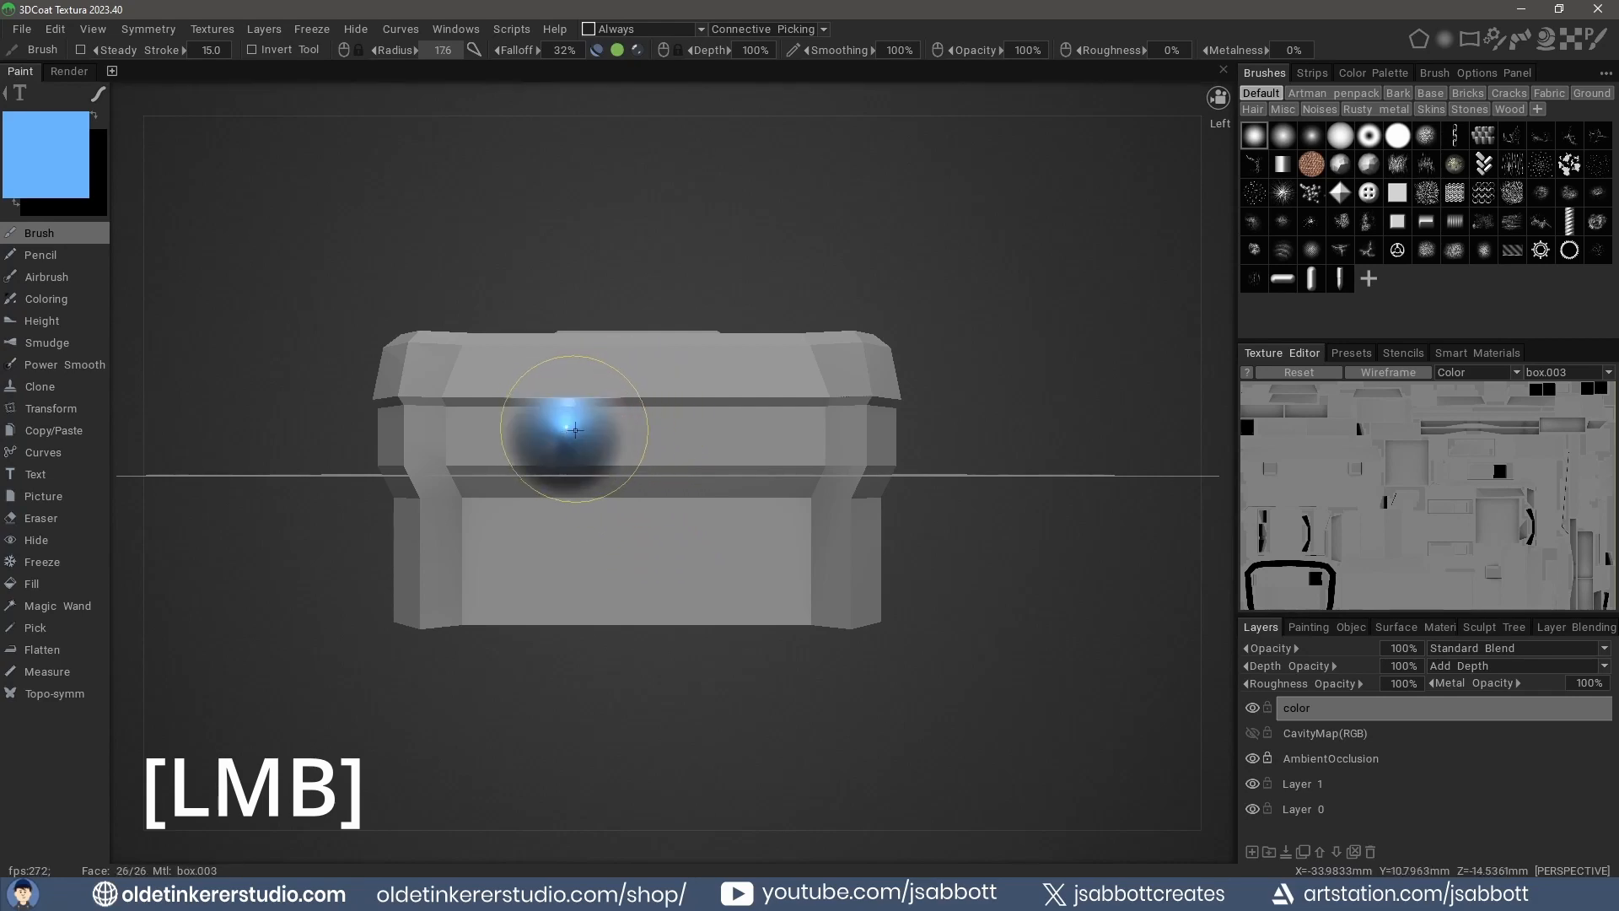
drag(575, 430, 742, 431)
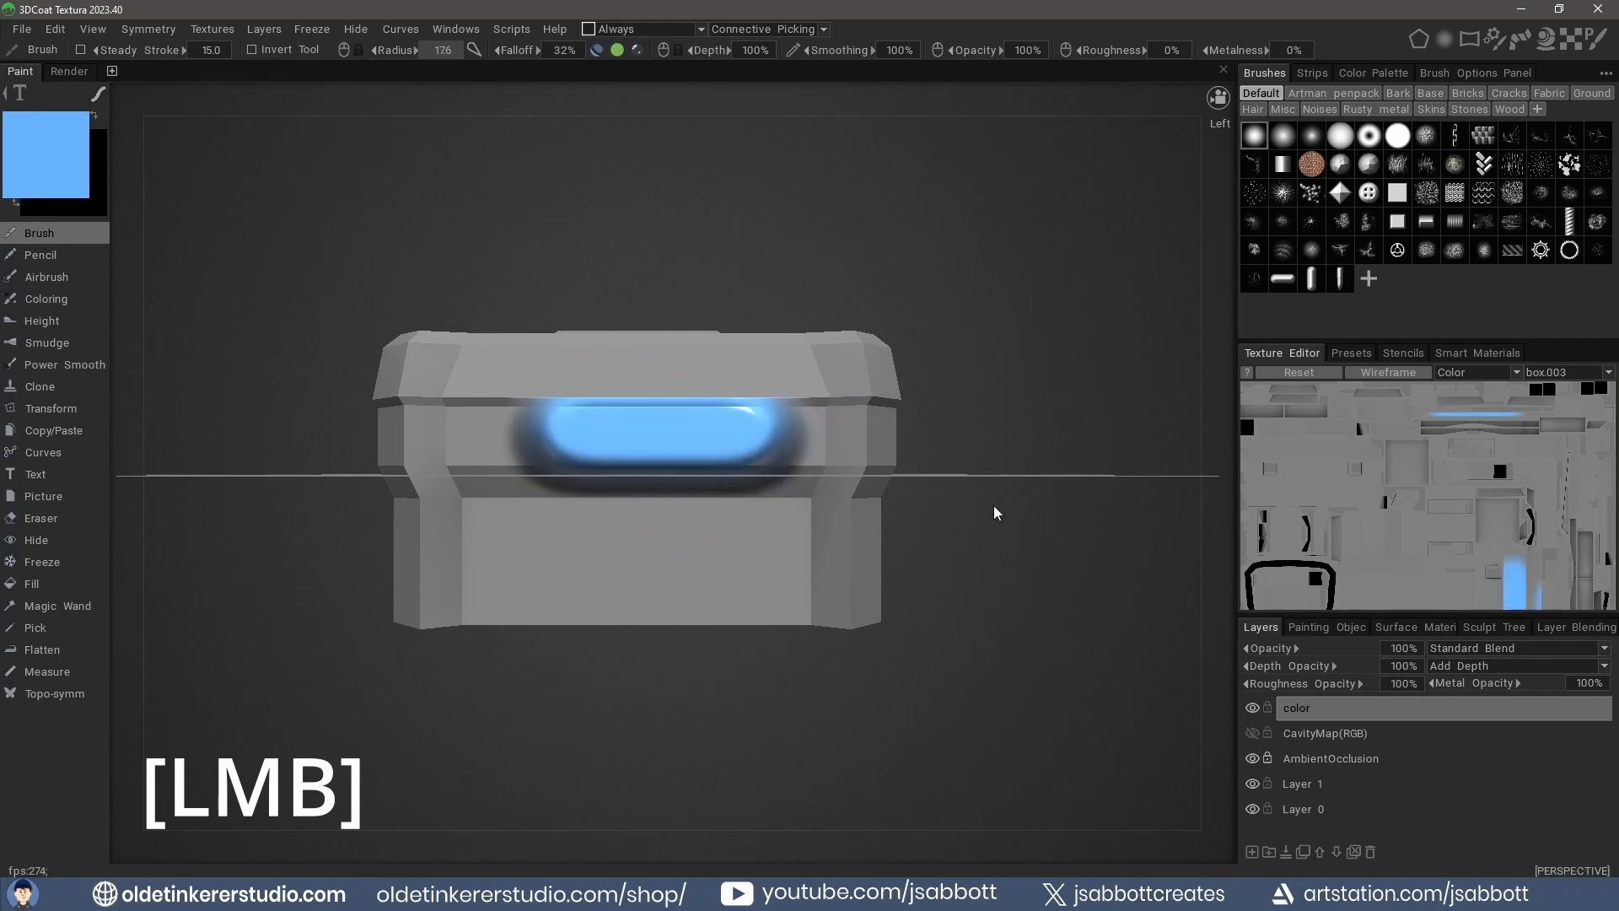
mouse_move(994, 507)
mouse_down()
mouse_move(958, 557)
mouse_move(873, 549)
mouse_up()
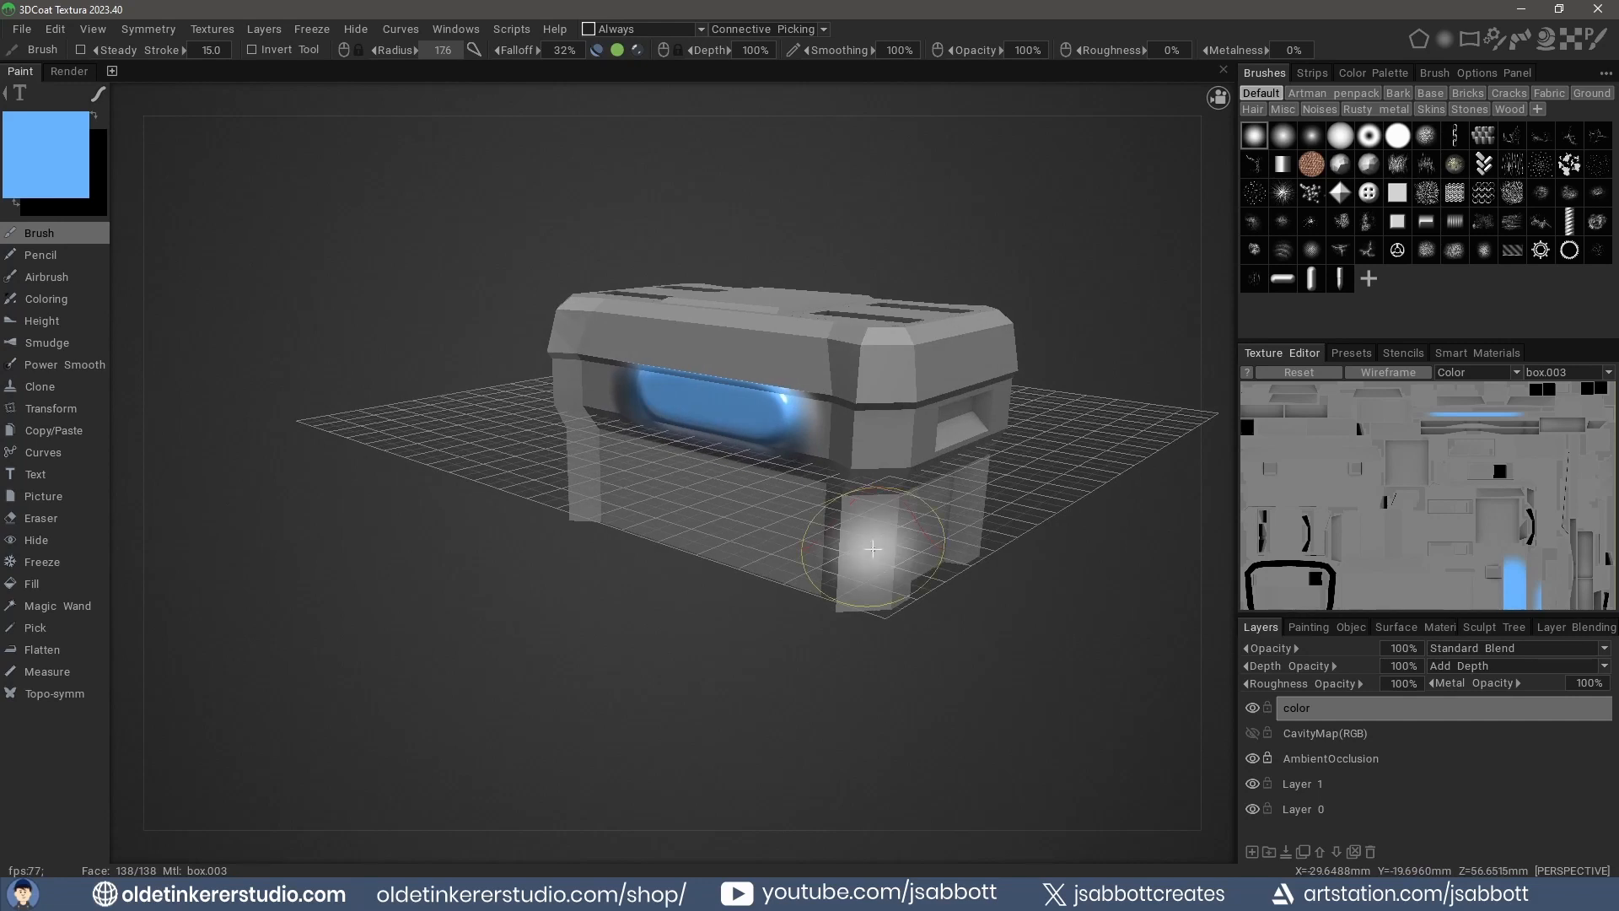
key(ctrl+z)
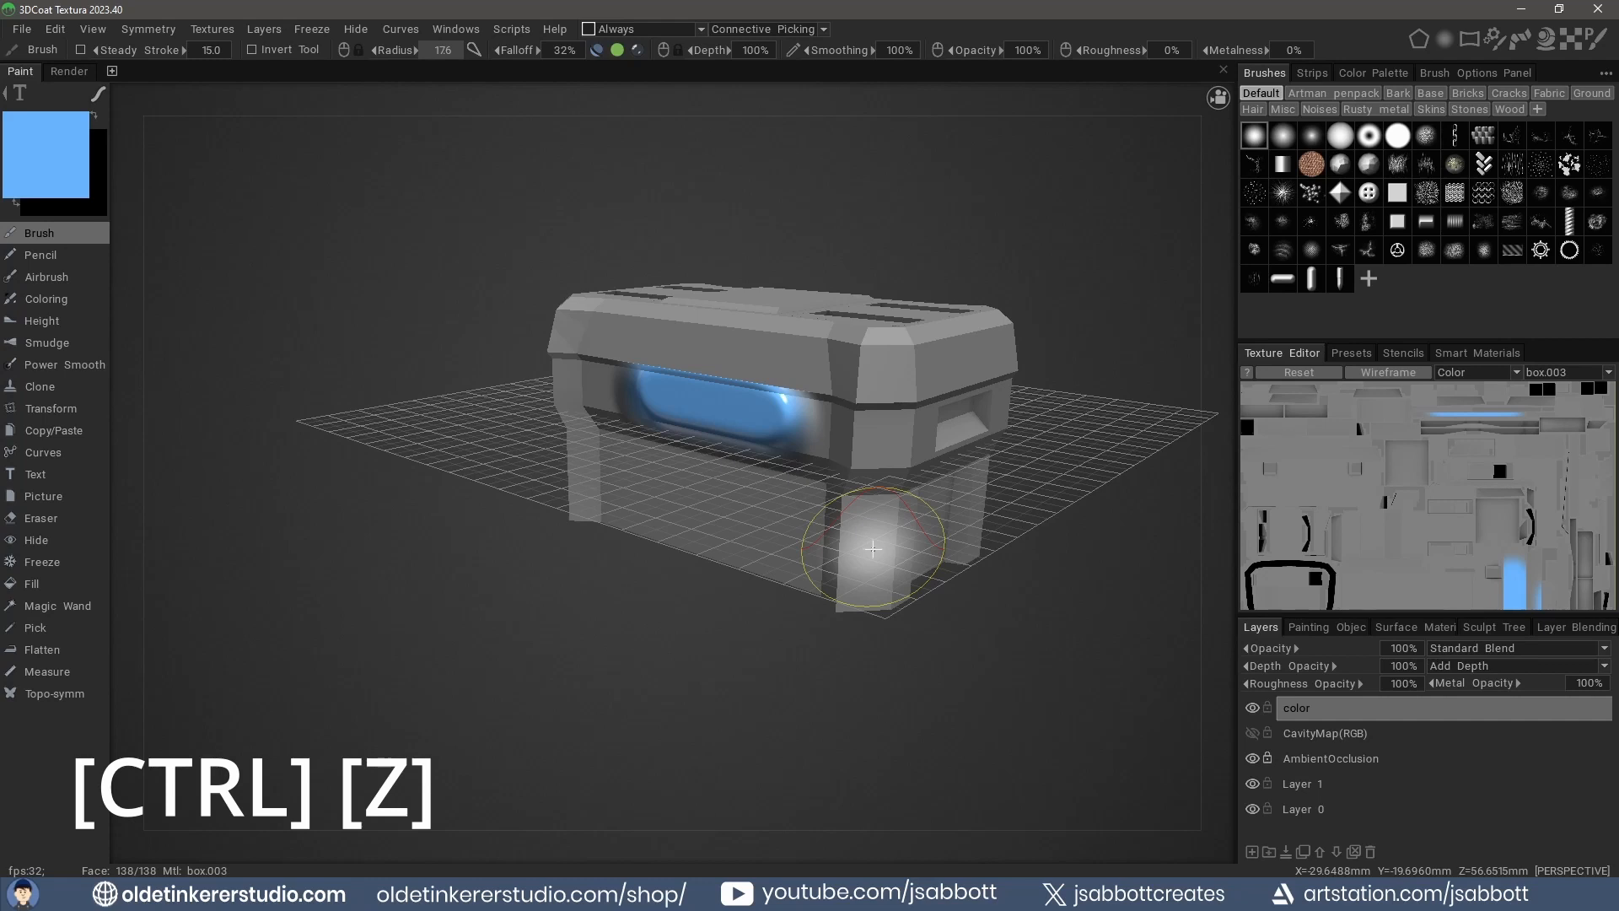
key(ctrl+z)
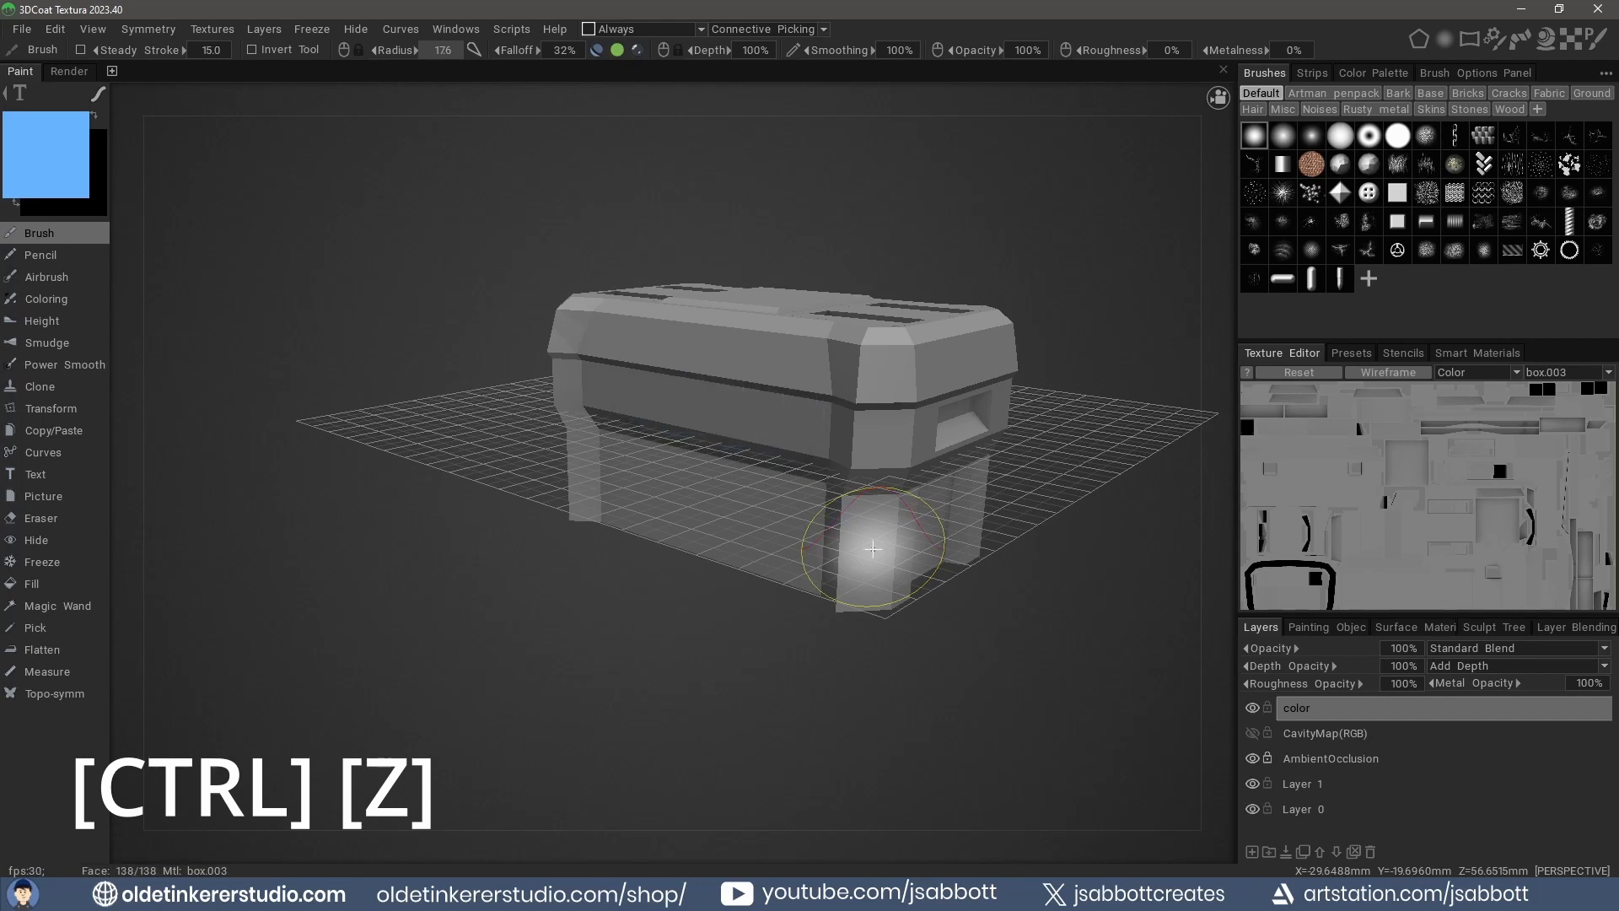
Set the brush depth to 20%, paint a flatter blue test stroke below the lid, and undo the stroke.
click(753, 49)
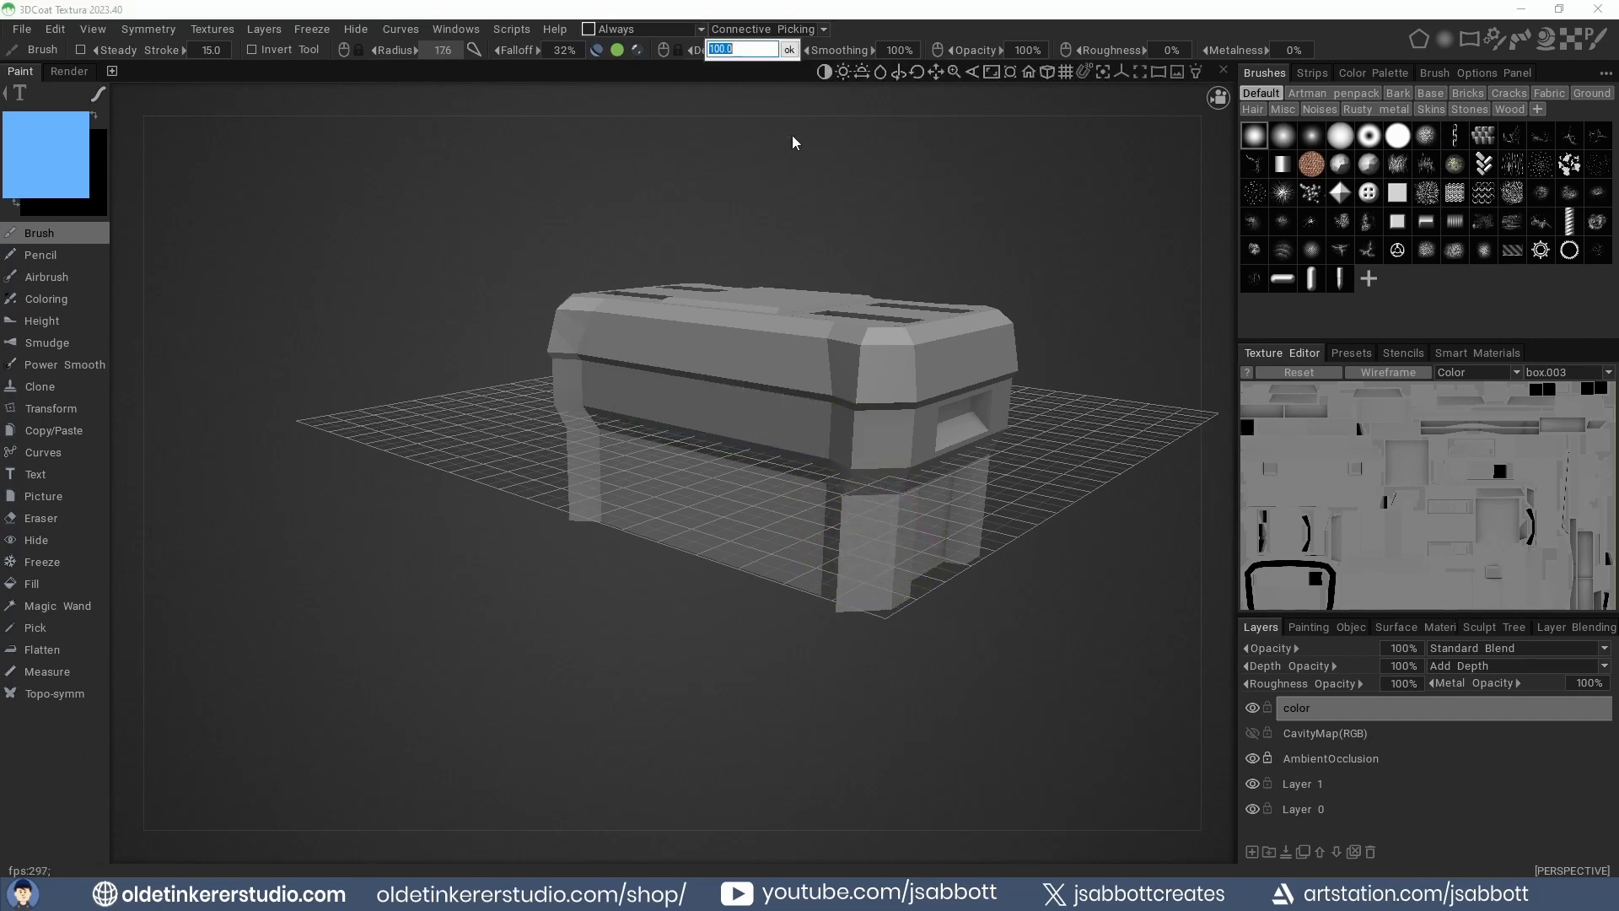
text(20)
key(Return)
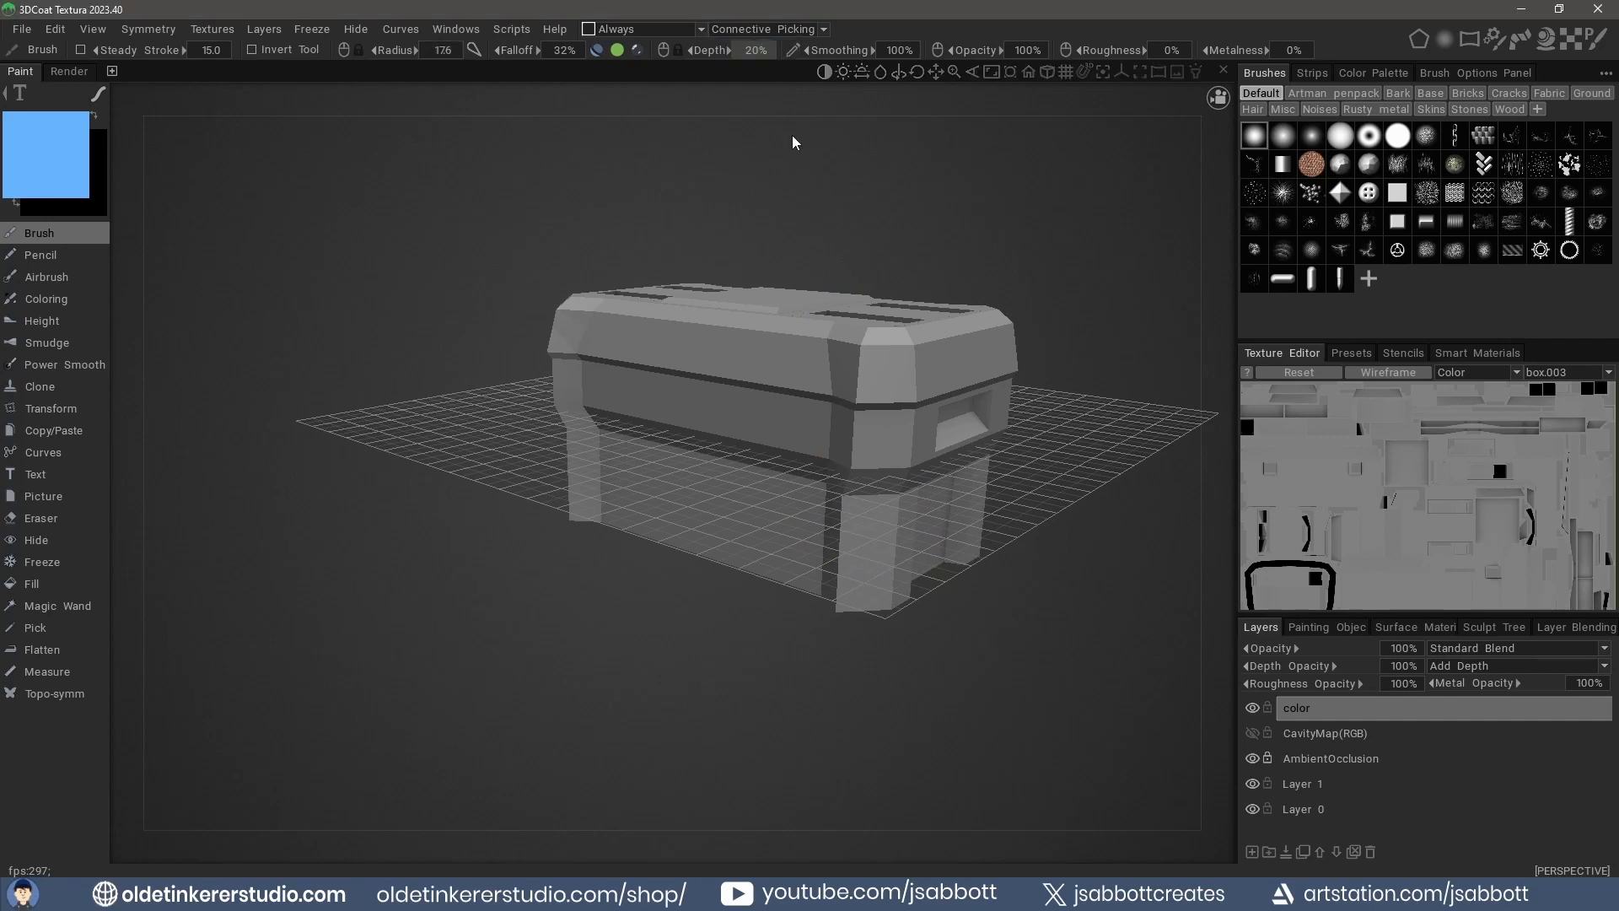
key(grave)
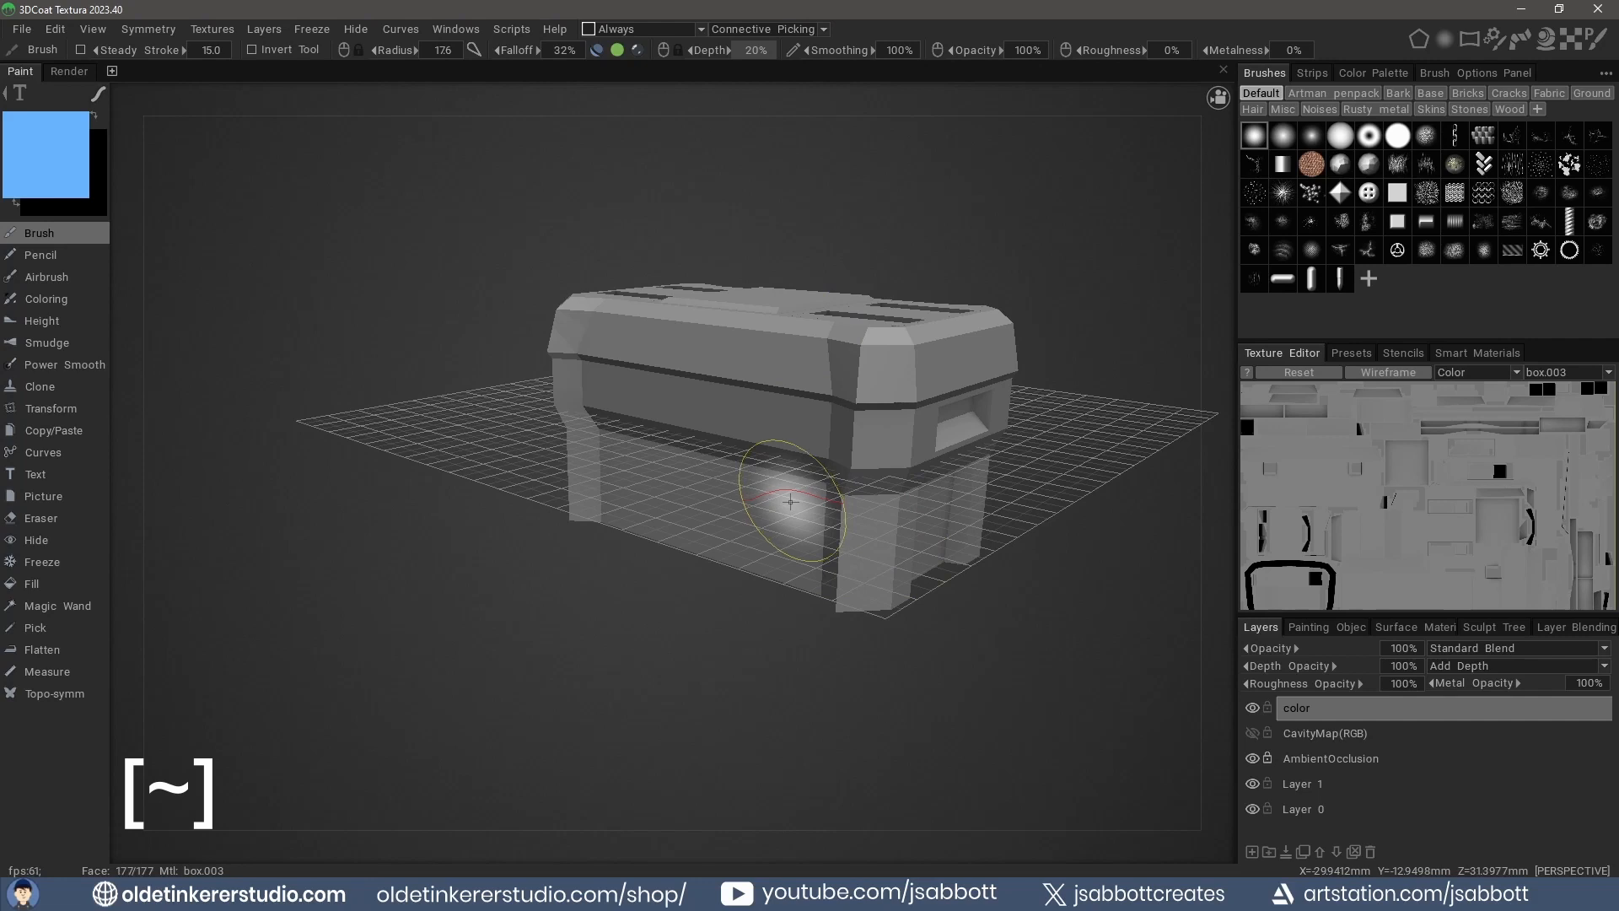
key(grave)
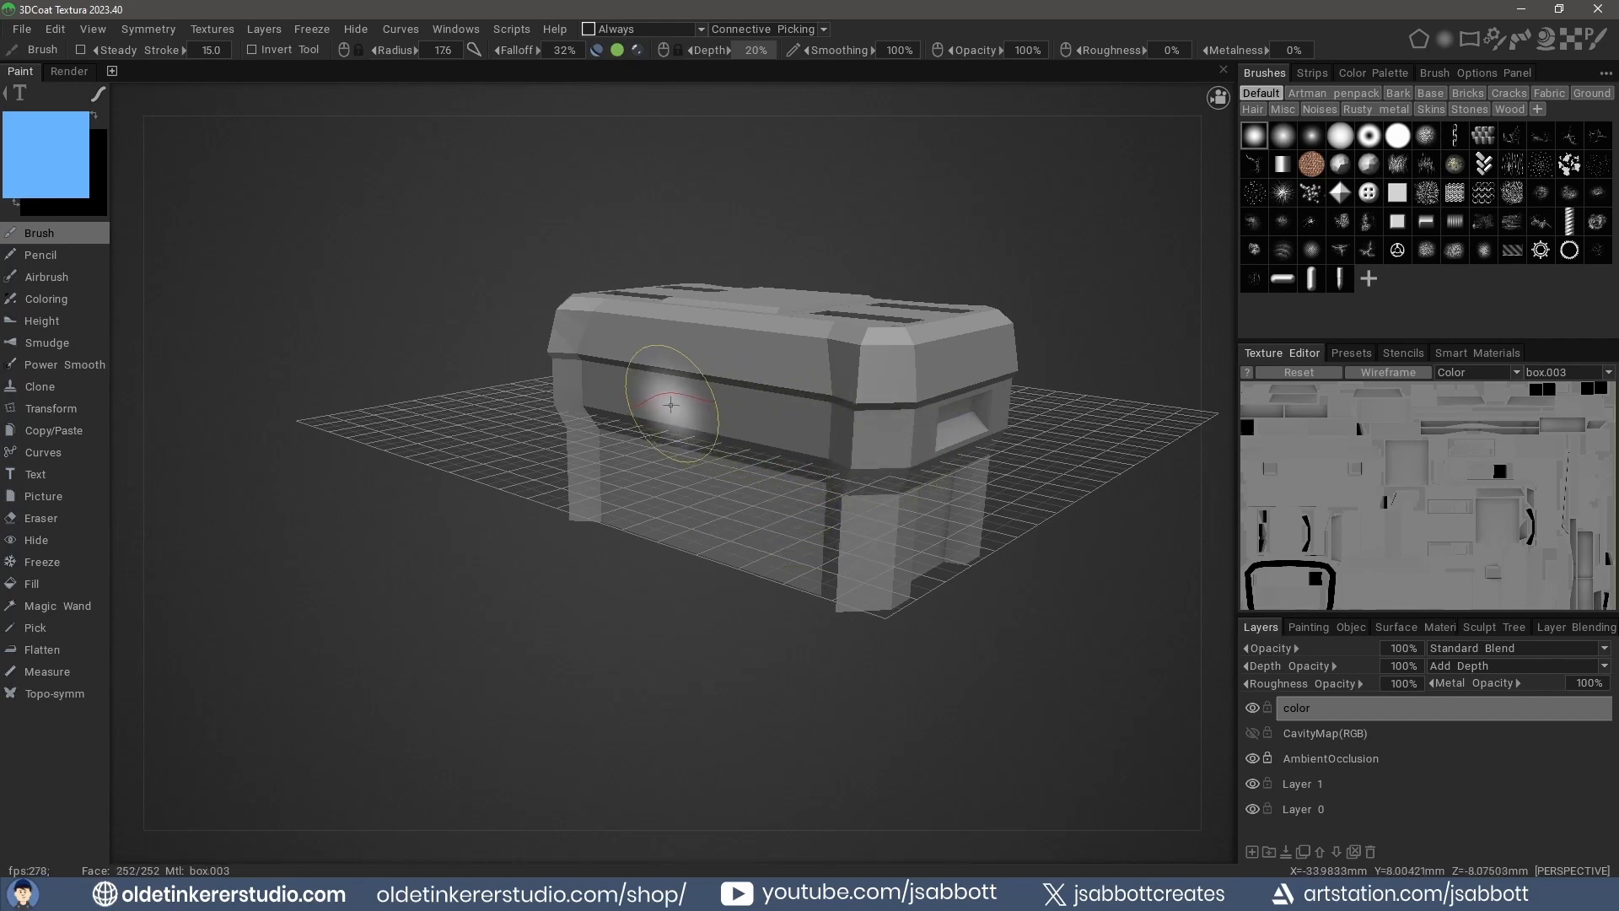
drag(653, 396, 814, 405)
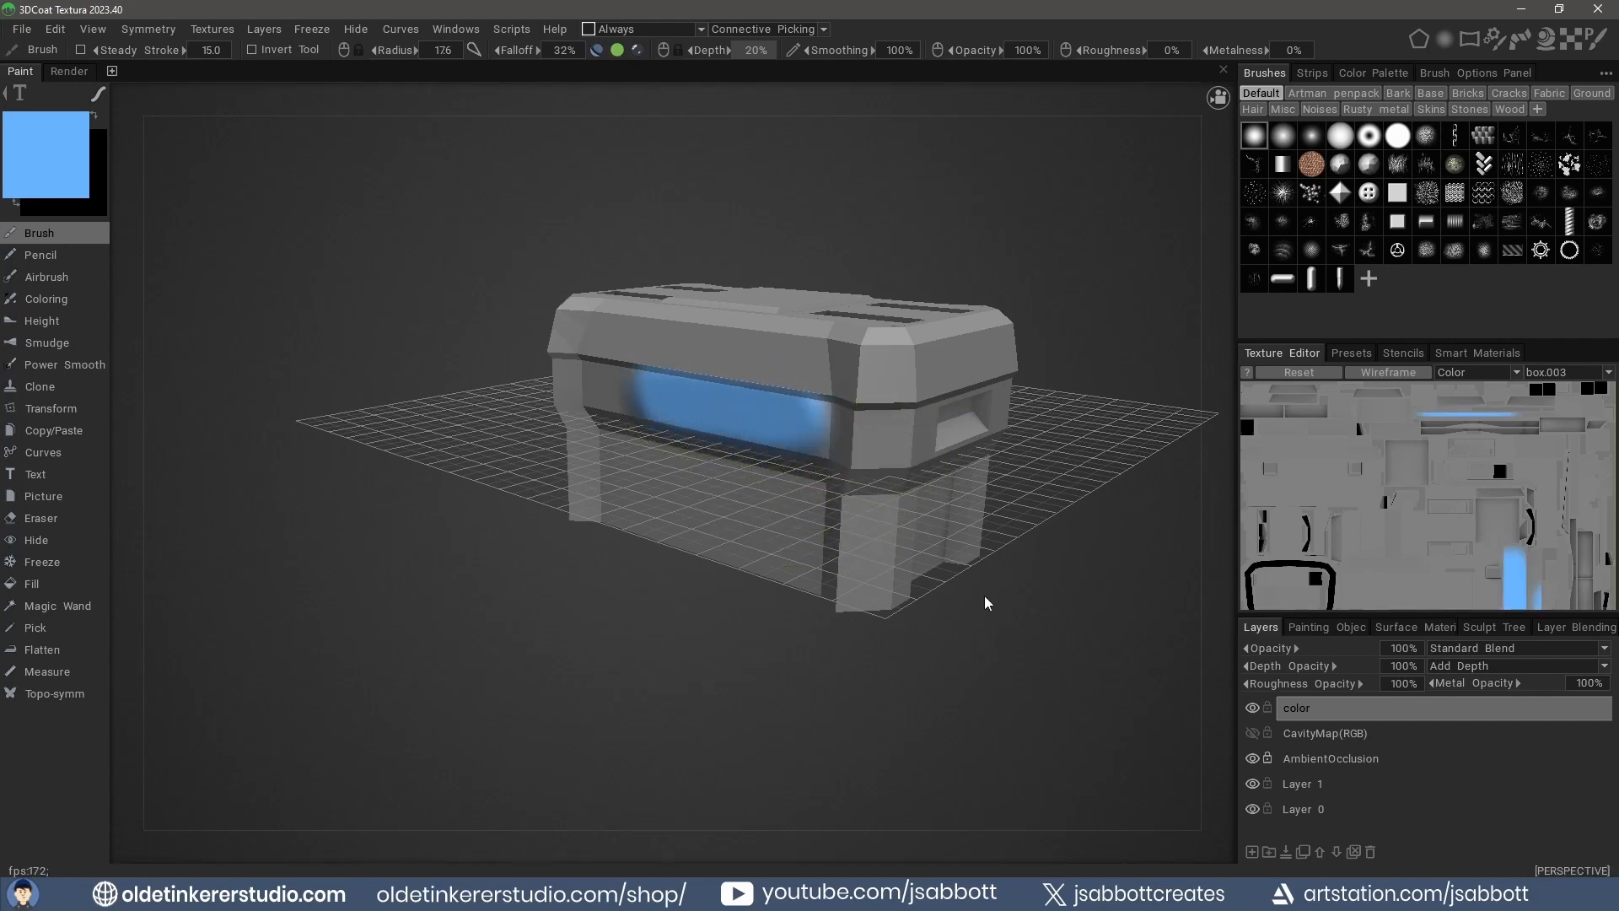
mouse_move(985, 603)
alt+mouse_down()
mouse_move(971, 614)
mouse_move(963, 544)
mouse_move(1011, 611)
alt+mouse_up()
alt+right_drag(1034, 623, 1056, 729)
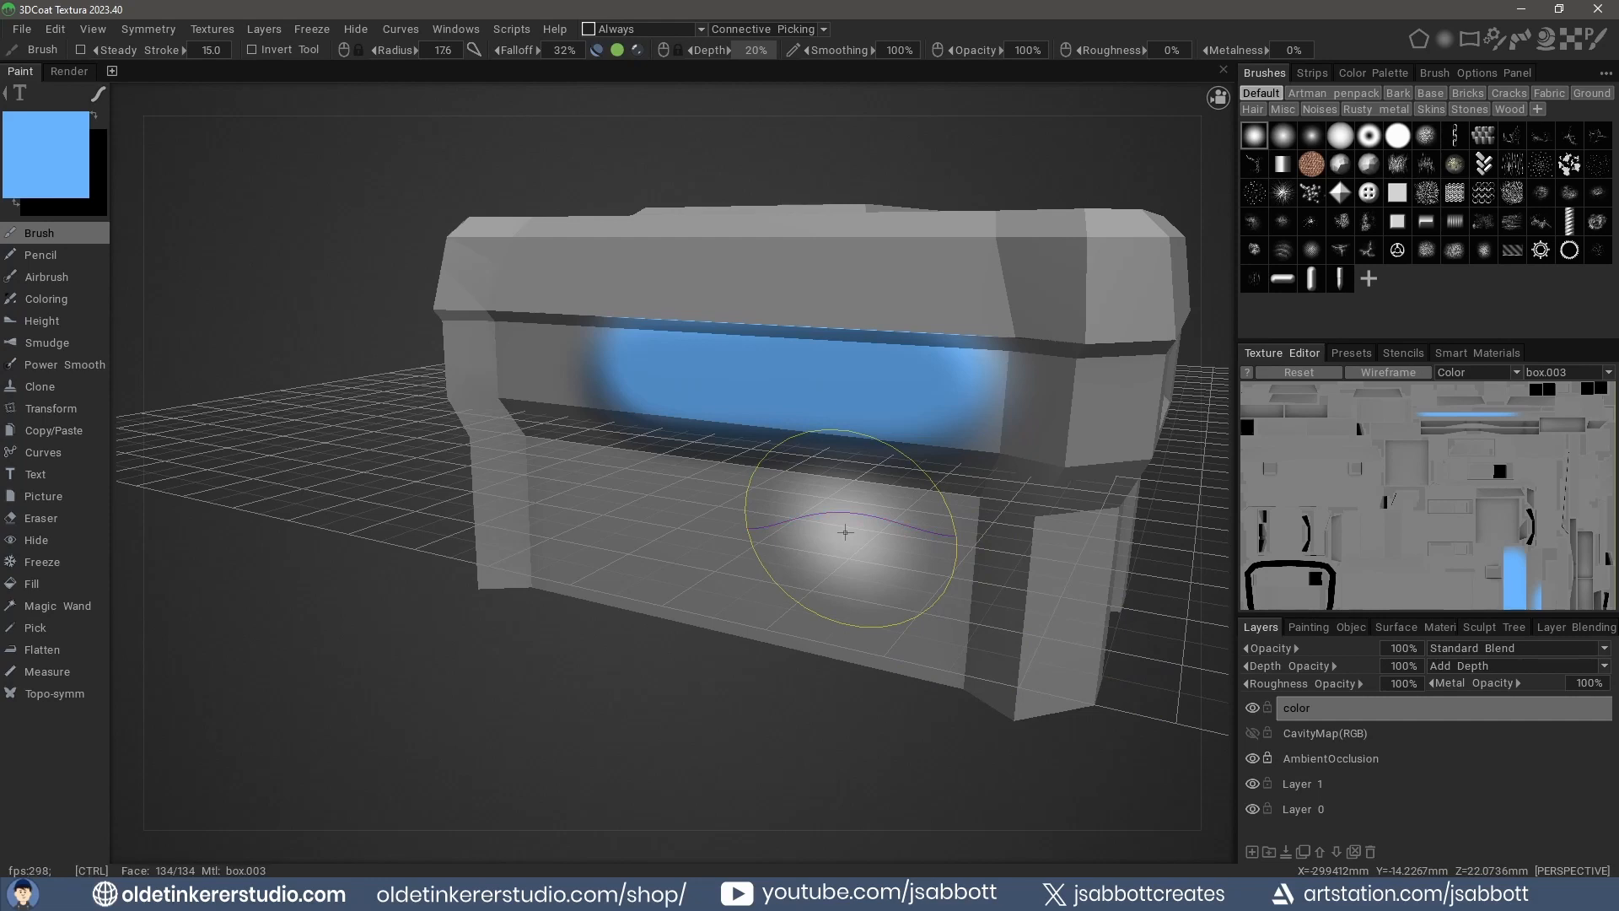
key(ctrl+z)
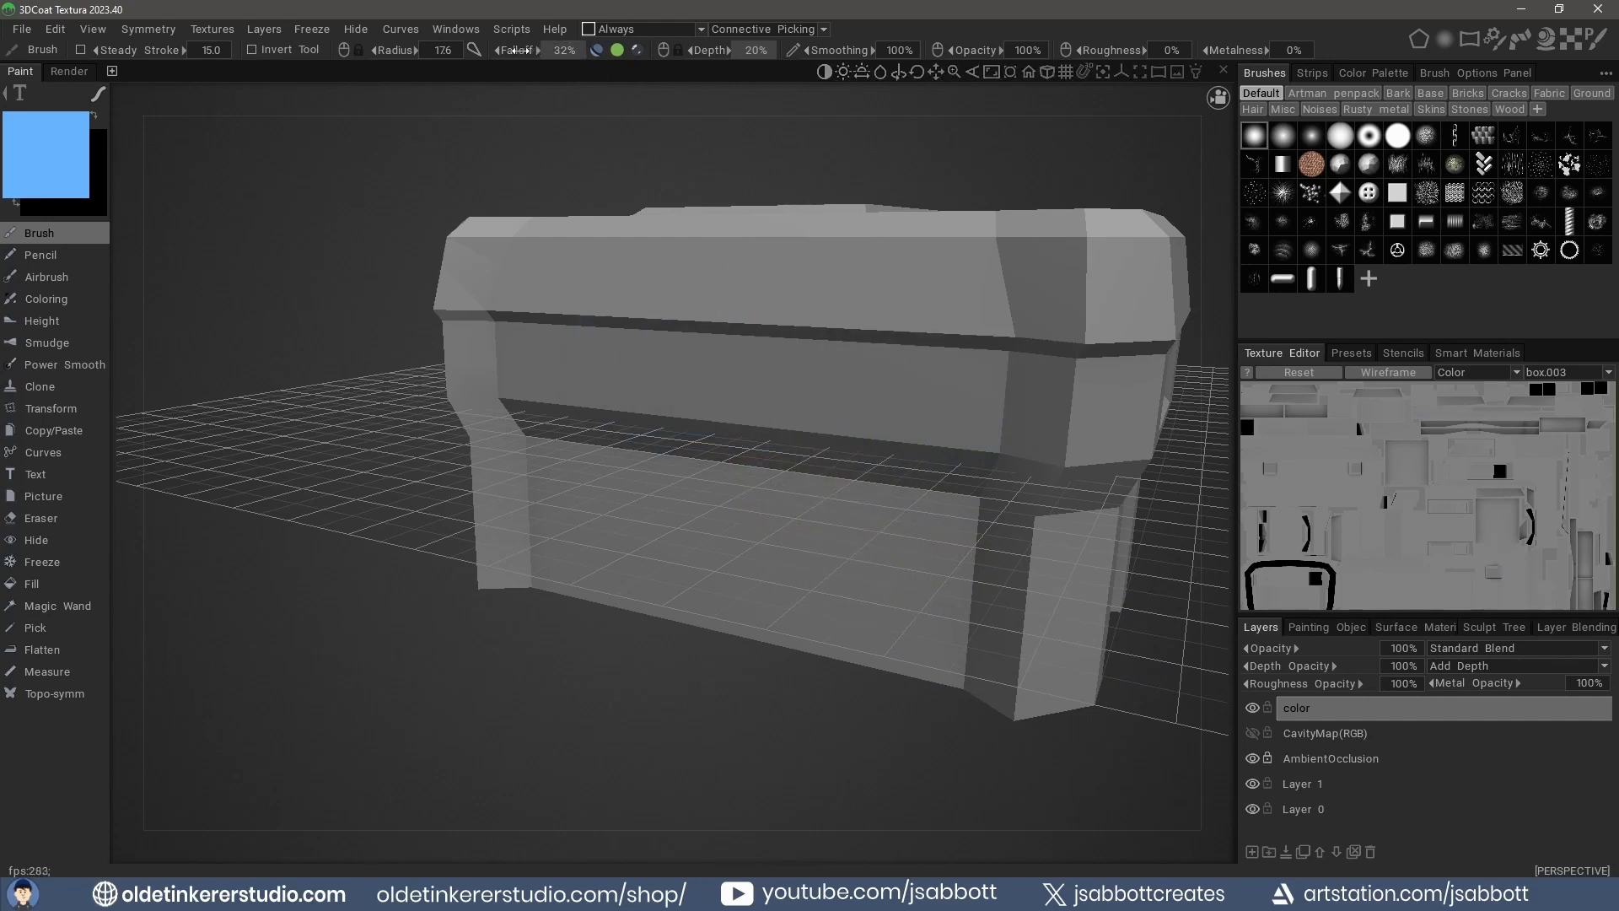
Set the brush falloff to 25%, depth to 100% and opacity to 64%, and paint a blue test stroke below the lid.
drag(517, 50, 560, 50)
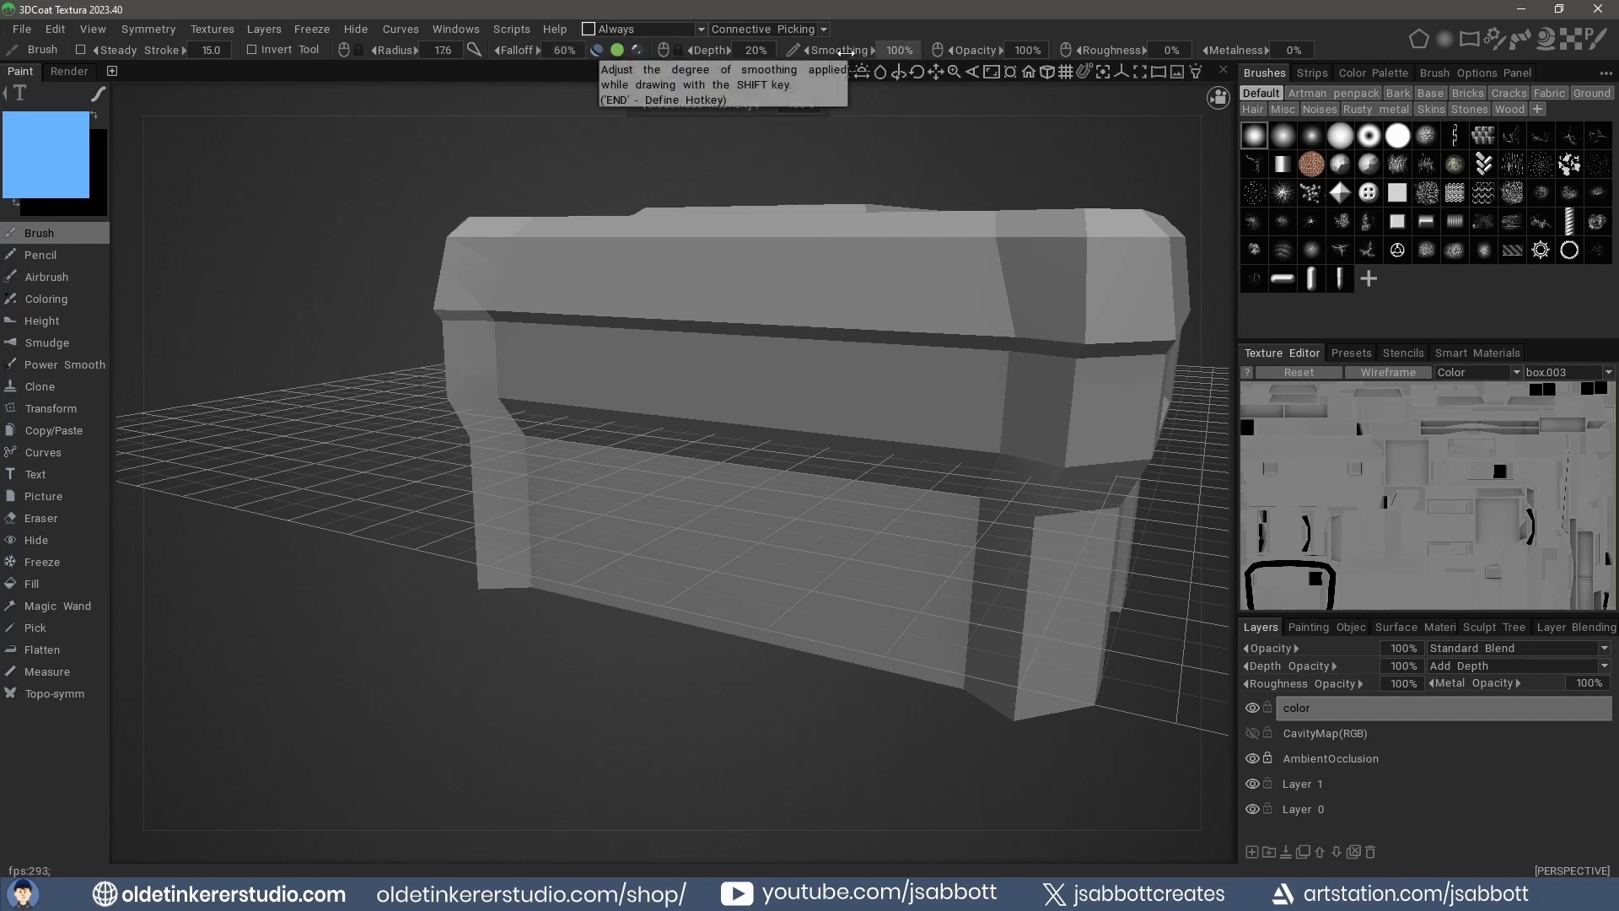
drag(846, 53, 793, 52)
drag(977, 51, 900, 53)
drag(649, 366, 969, 365)
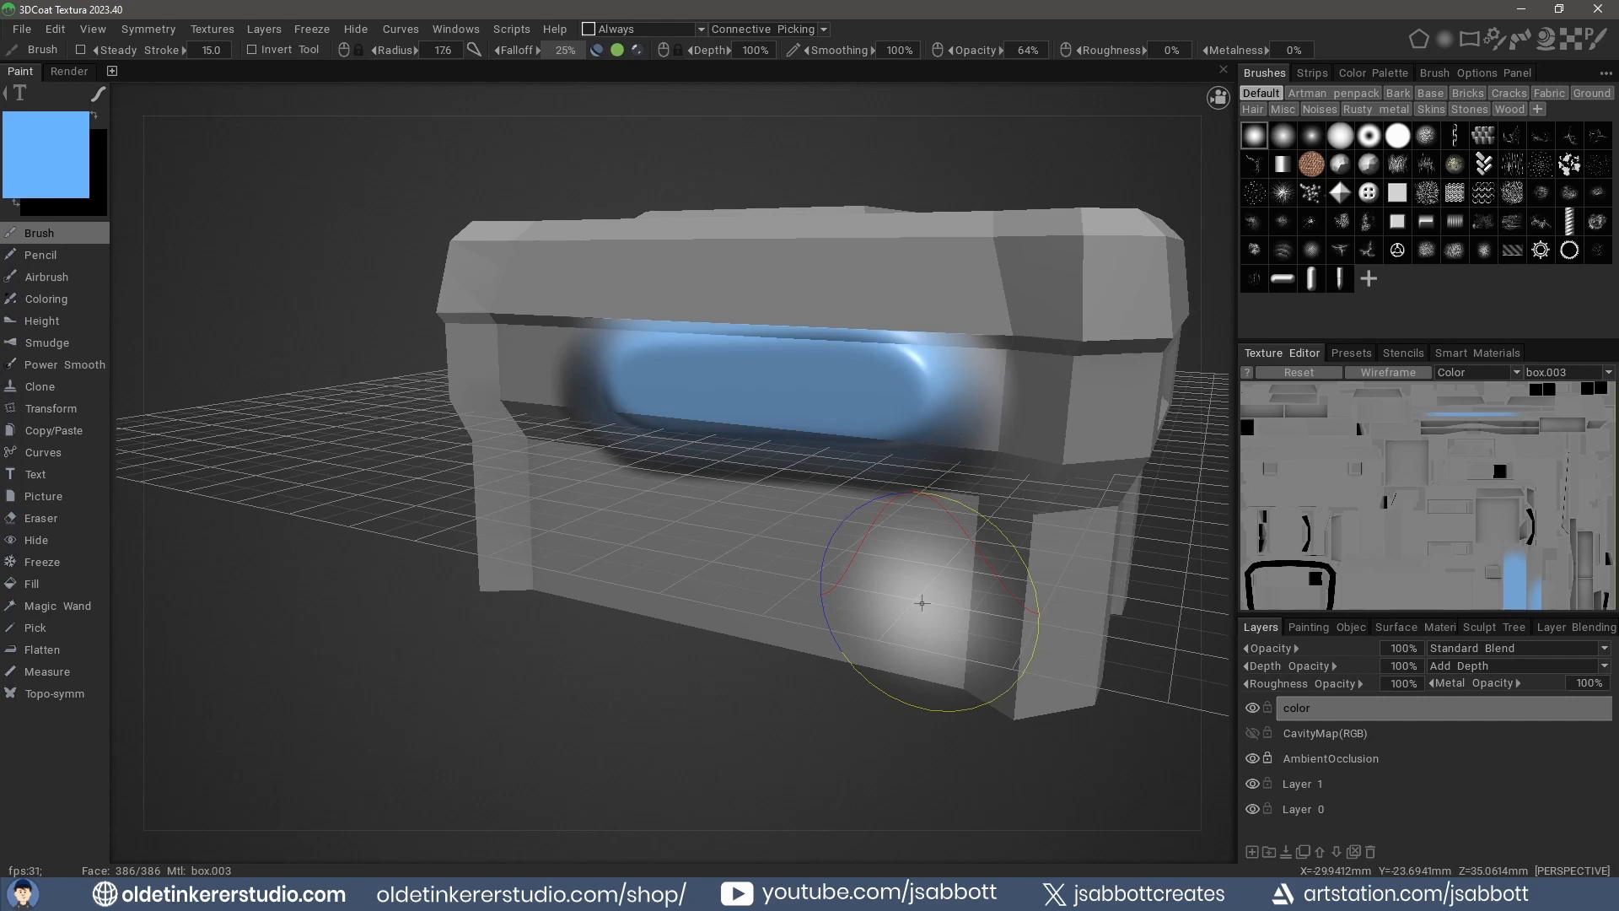
Reduce the brush radius to 11.0 for painting in the Texture Editor.
key(bracketleft)
key(bracketleft)
key(bracketleft)
key(bracketleft)
key(bracketleft)
key(bracketleft)
key(bracketleft)
key(bracketleft)
key(bracketleft)
key(bracketleft)
key(bracketleft)
key(bracketleft)
key(bracketleft)
key(bracketleft)
key(bracketleft)
key(bracketleft)
key(bracketleft)
key(bracketleft)
key(bracketleft)
key(bracketleft)
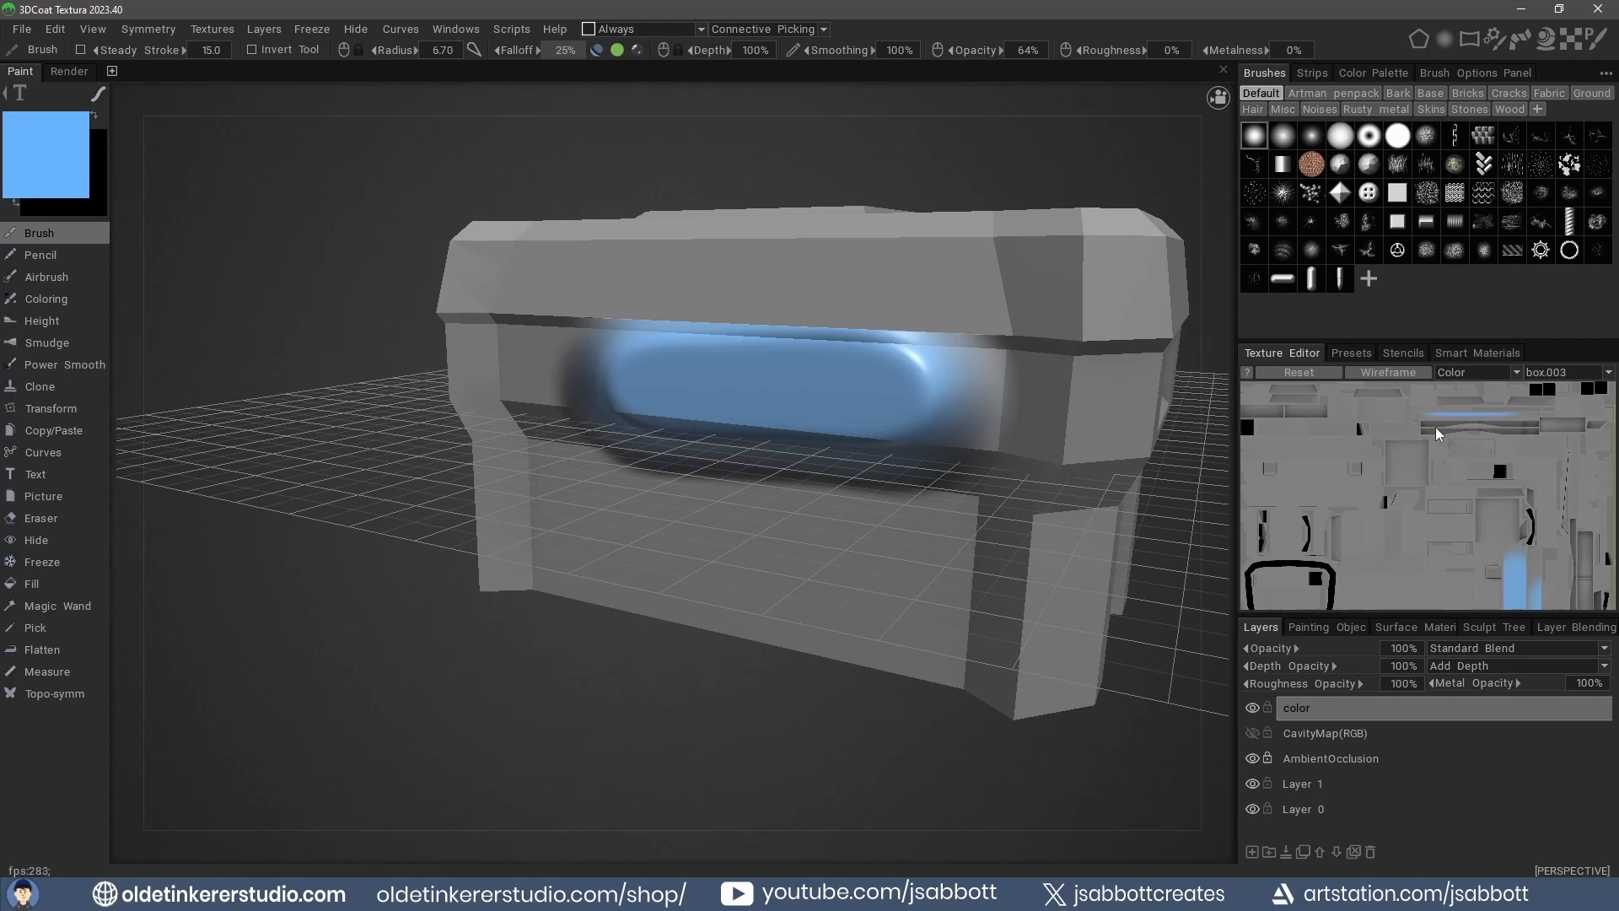
key(bracketright)
key(bracketright)
key(bracketright)
key(bracketright)
key(bracketright)
key(bracketright)
key(bracketright)
key(bracketright)
key(bracketright)
key(bracketright)
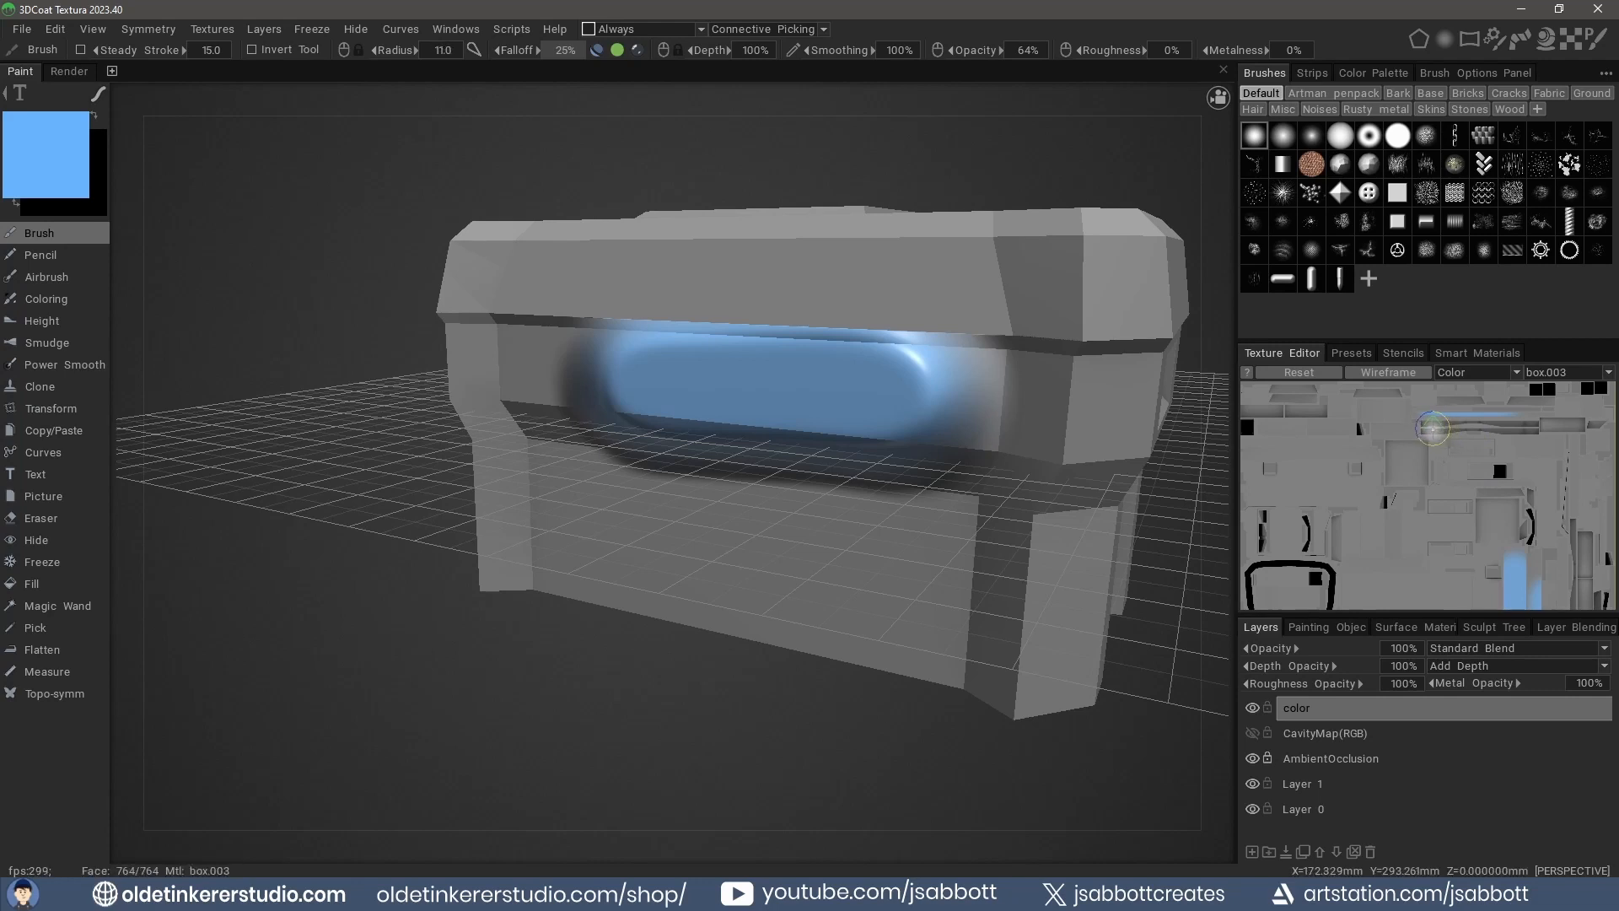
Paint a blue test stroke across the UV islands in the Texture Editor, and undo all the blue strokes.
drag(1432, 429, 1596, 424)
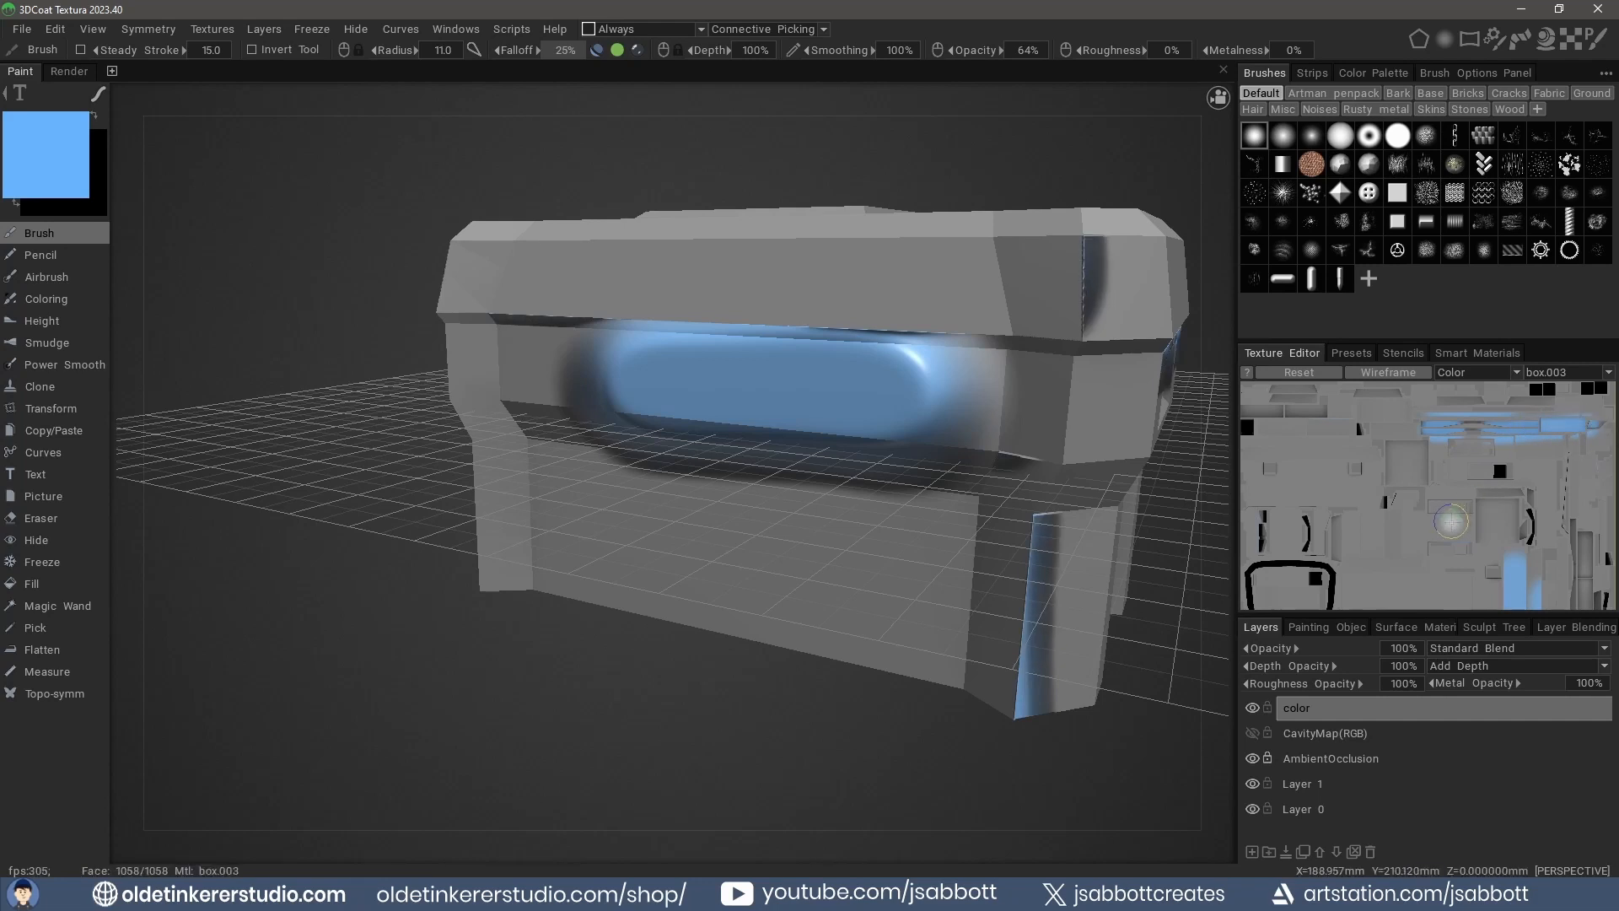
key(ctrl+z)
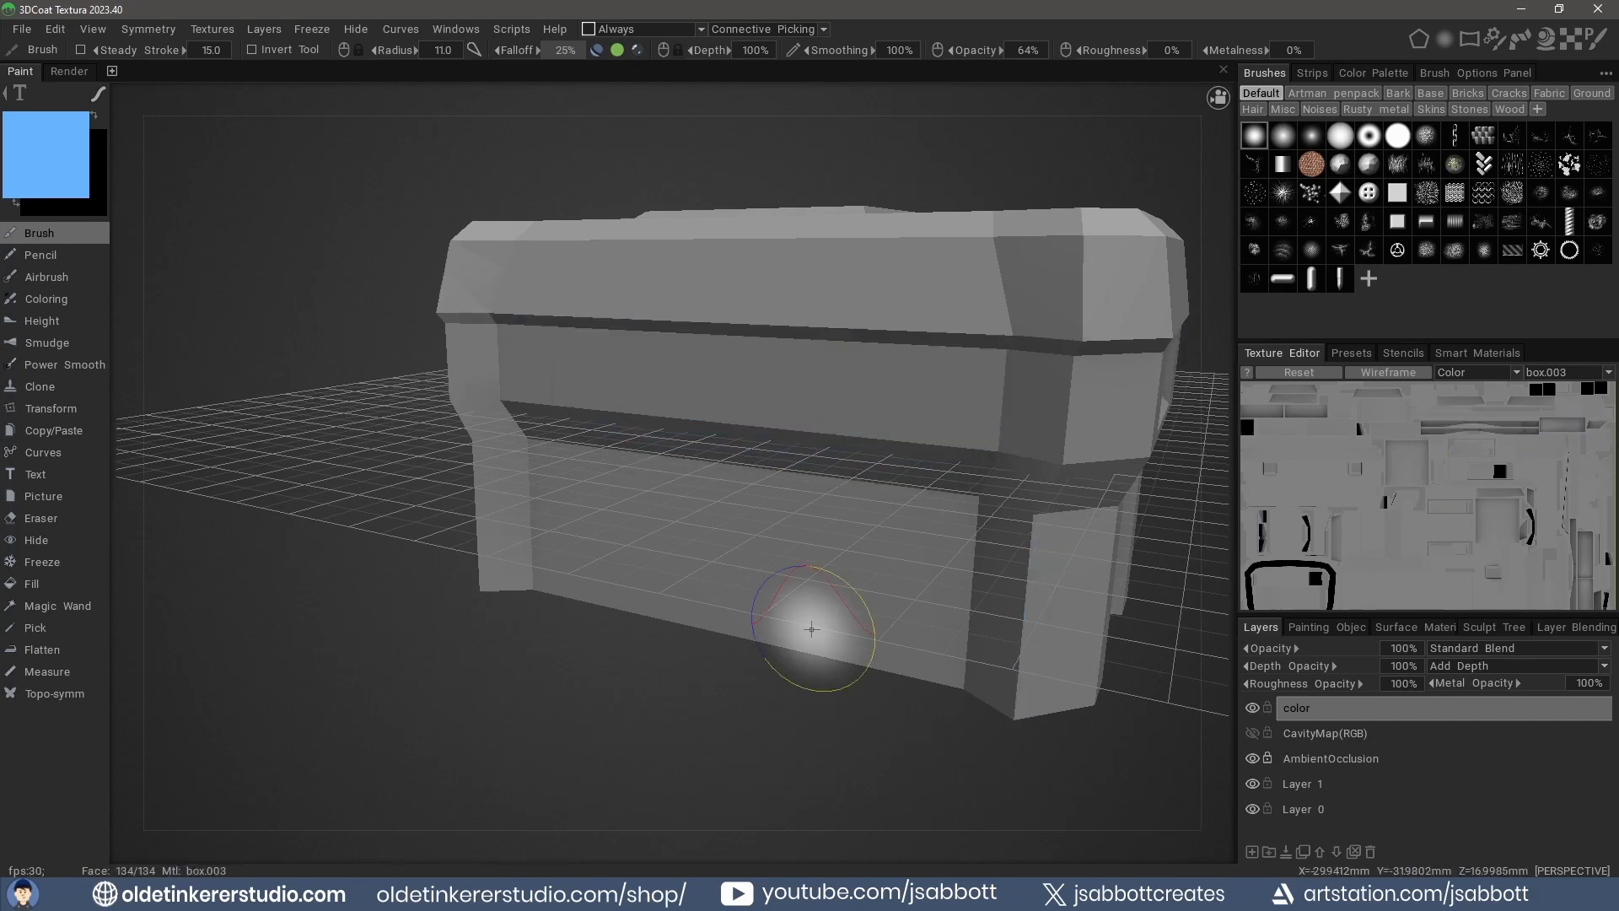
Open the Plastic category of smart materials and select the glossy brown plastic as the brush material.
click(1473, 352)
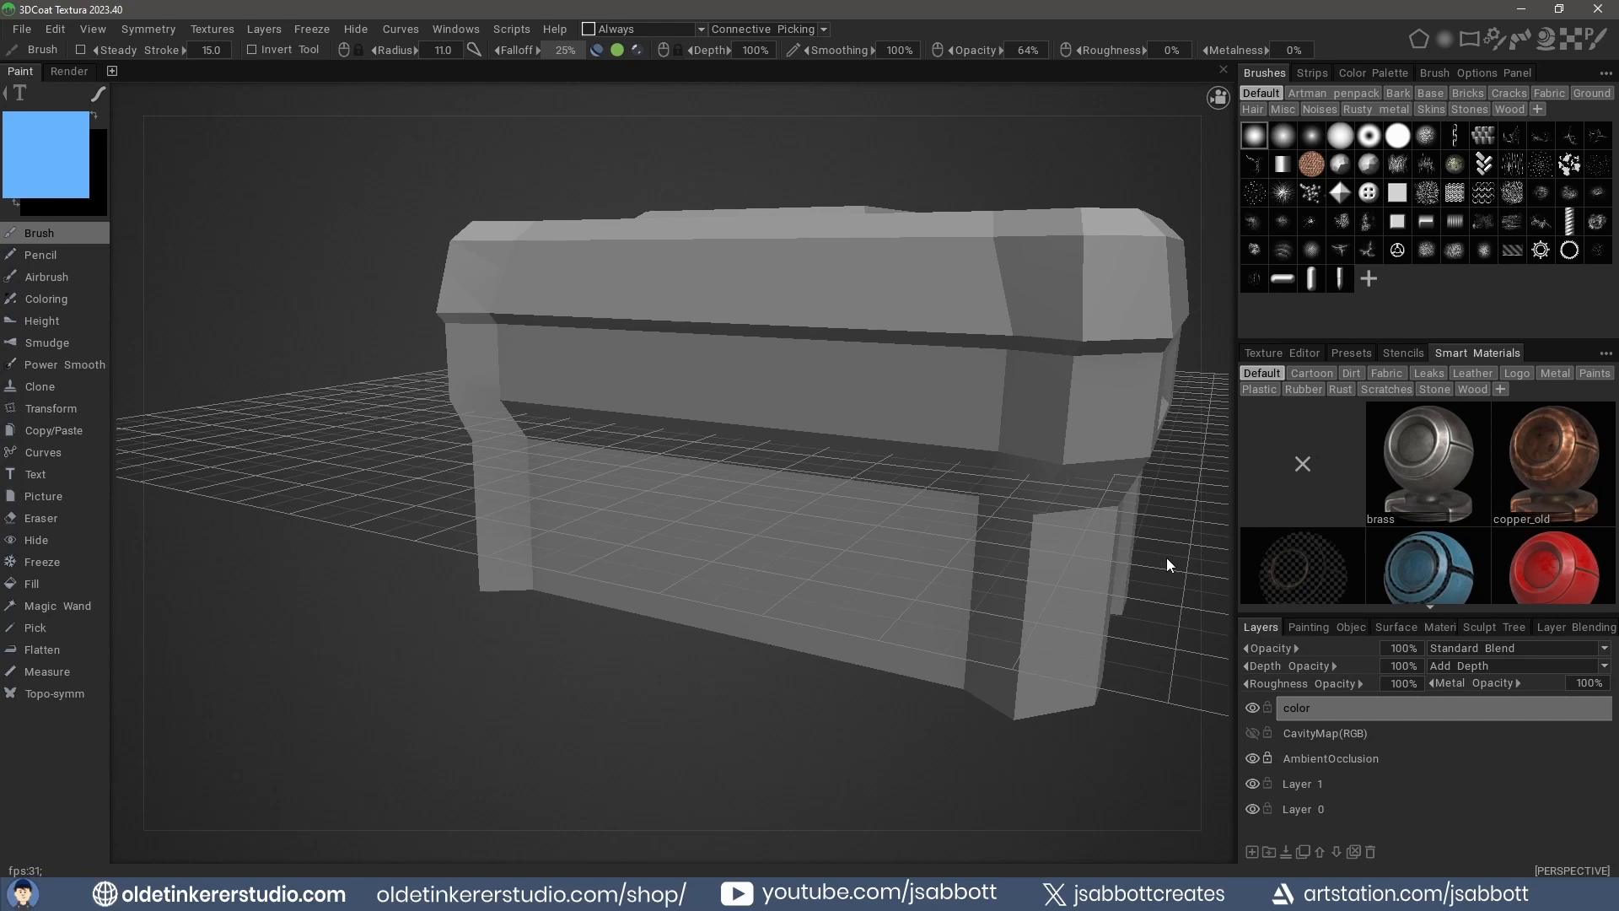
click(1257, 390)
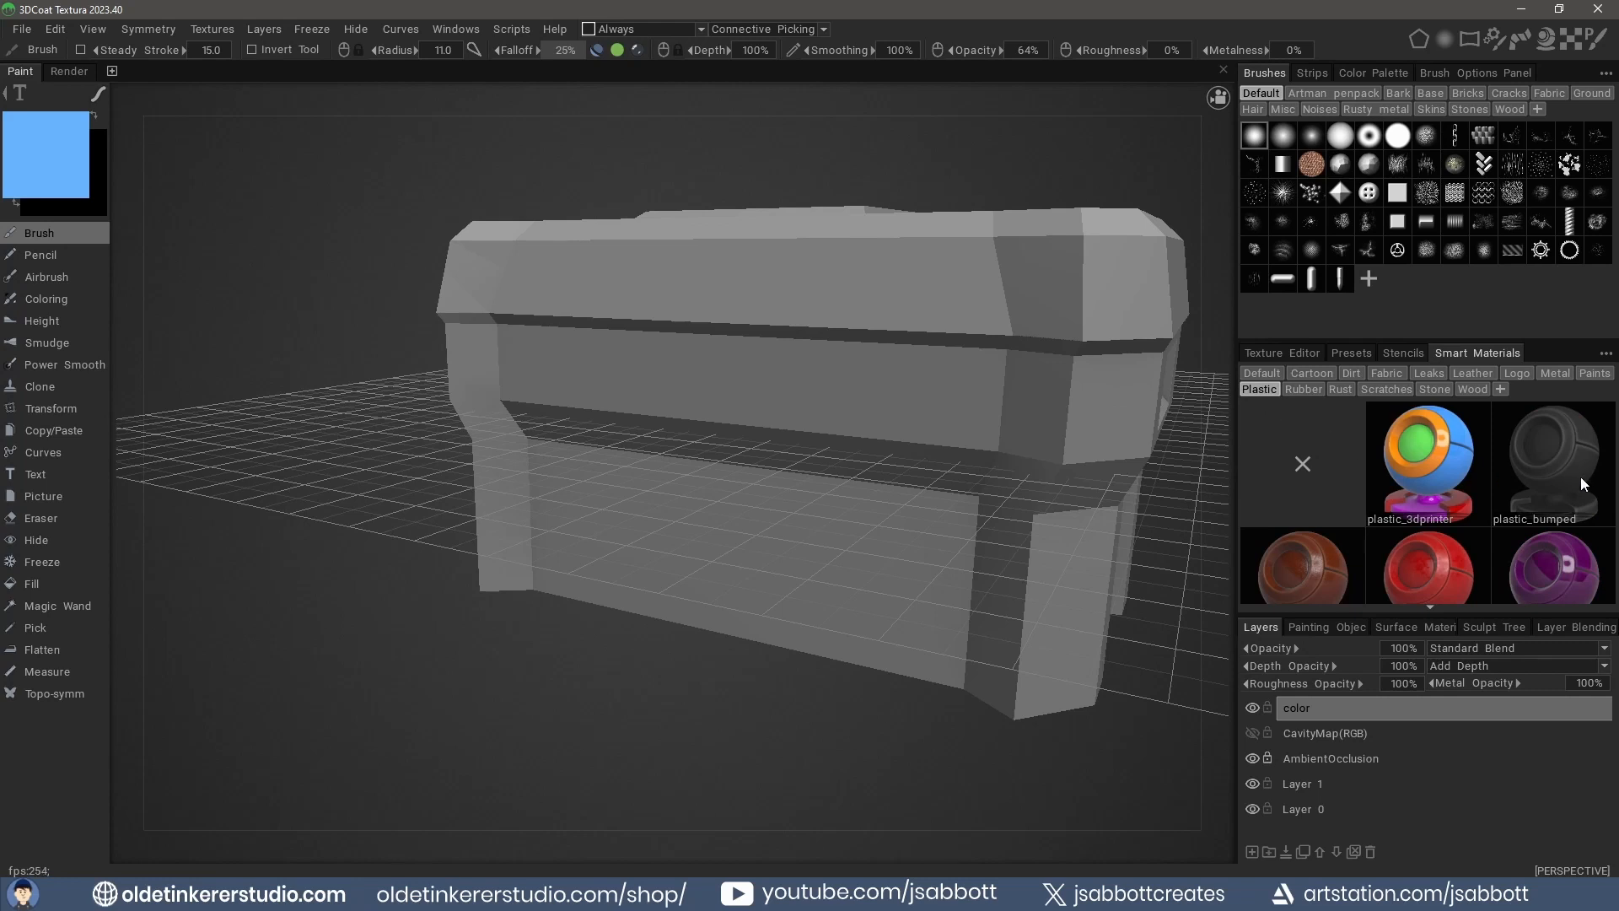
mouse_move(1580, 477)
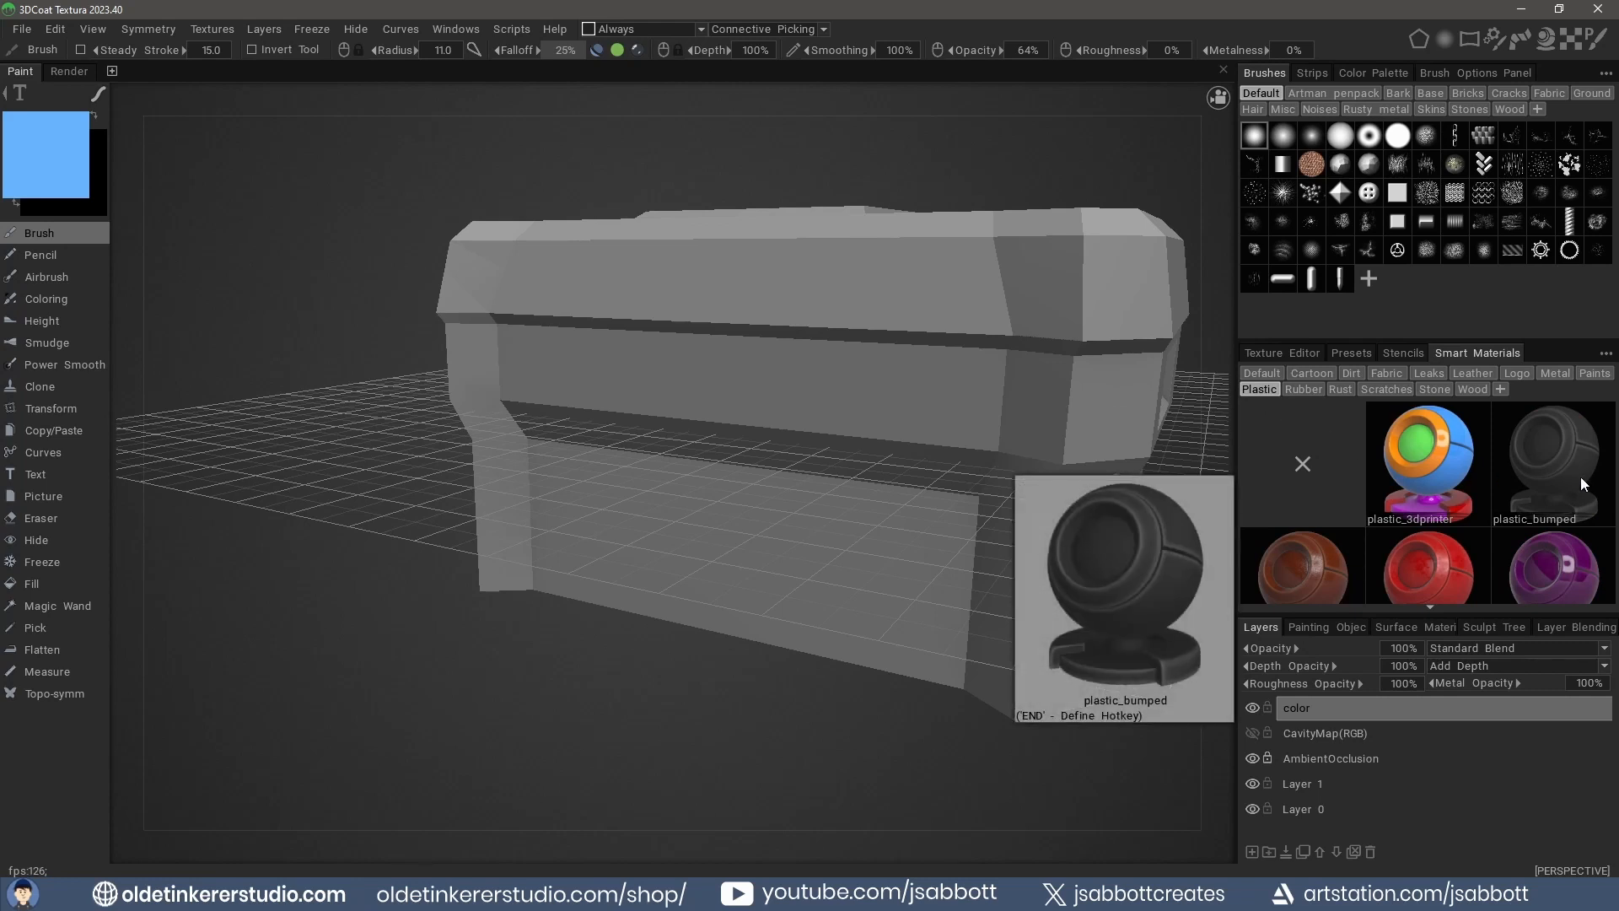
click(1580, 477)
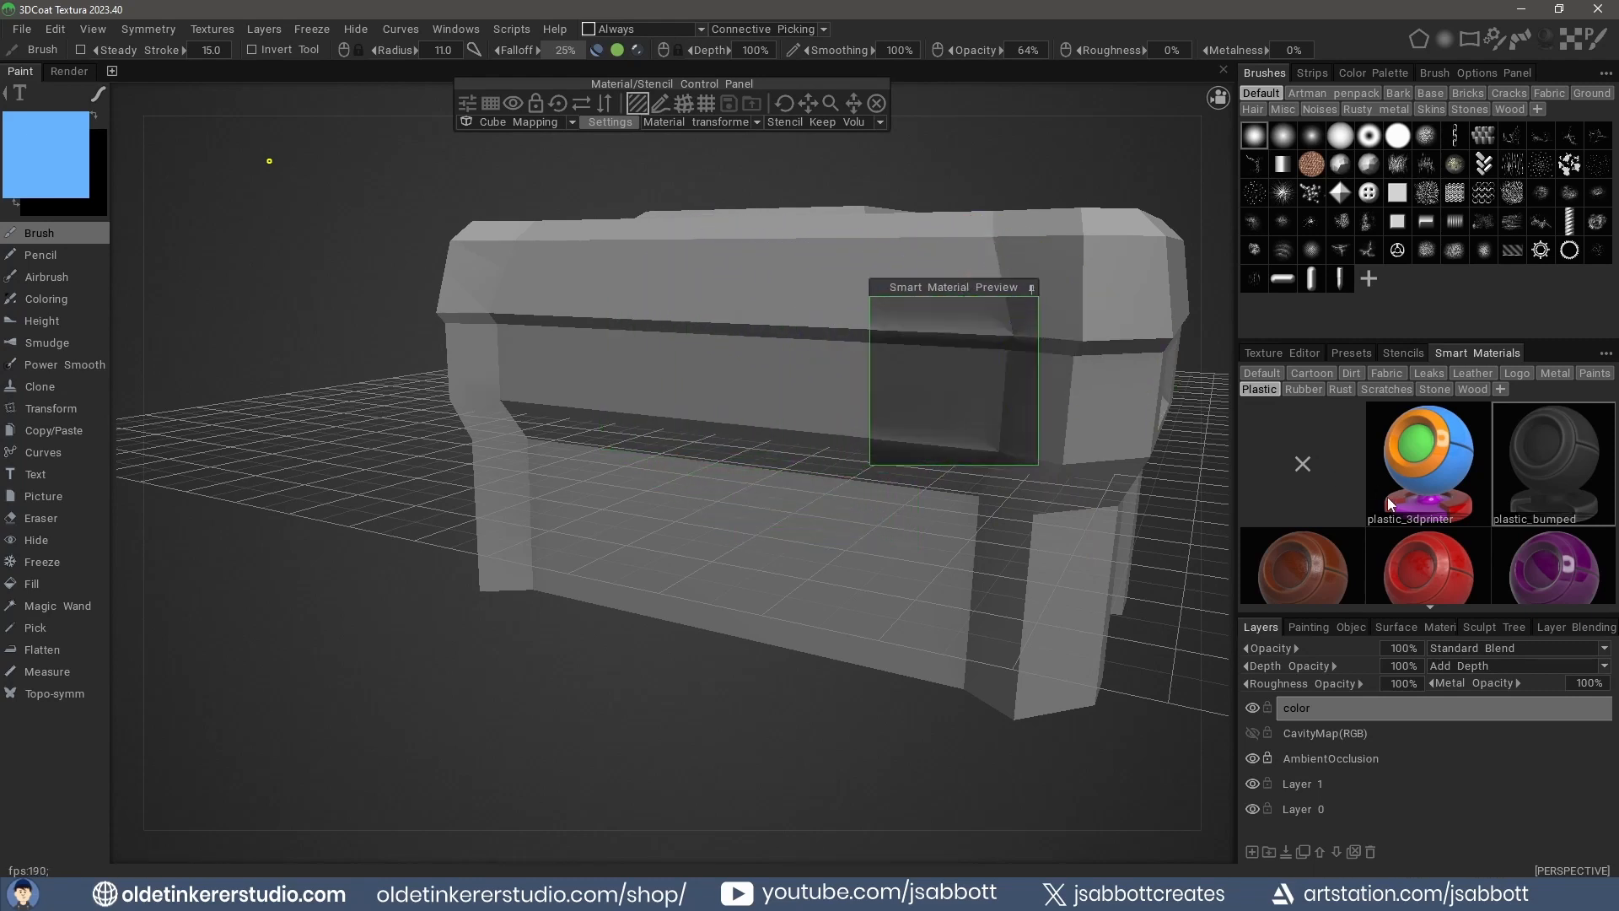
click(1325, 562)
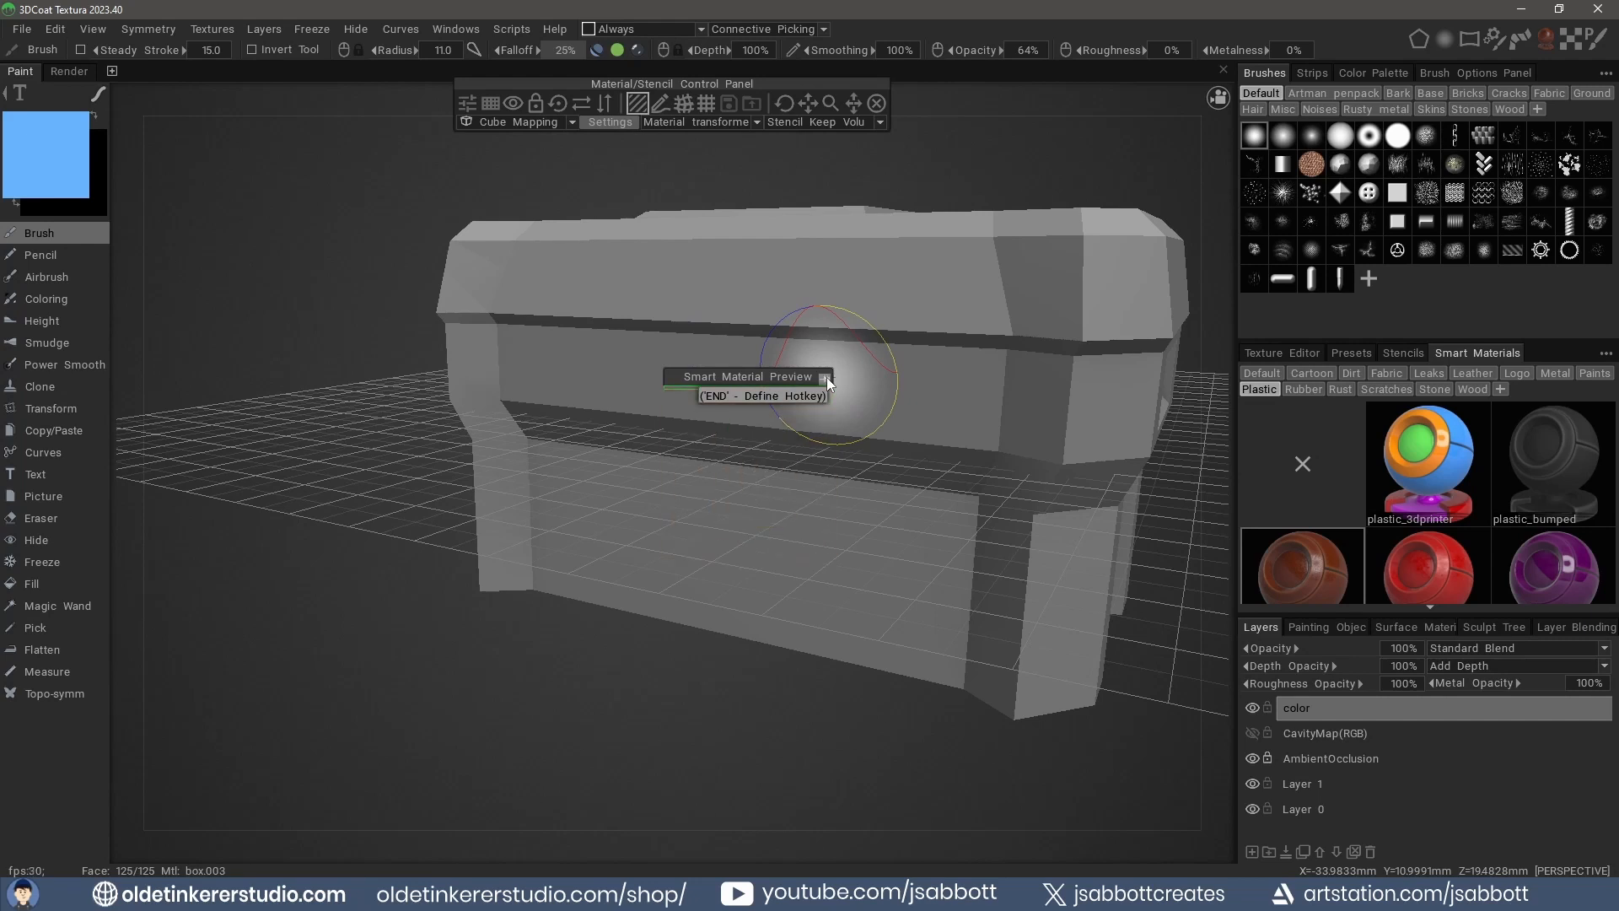
Collapse the Smart Material Preview window and move it clear of the box.
click(826, 377)
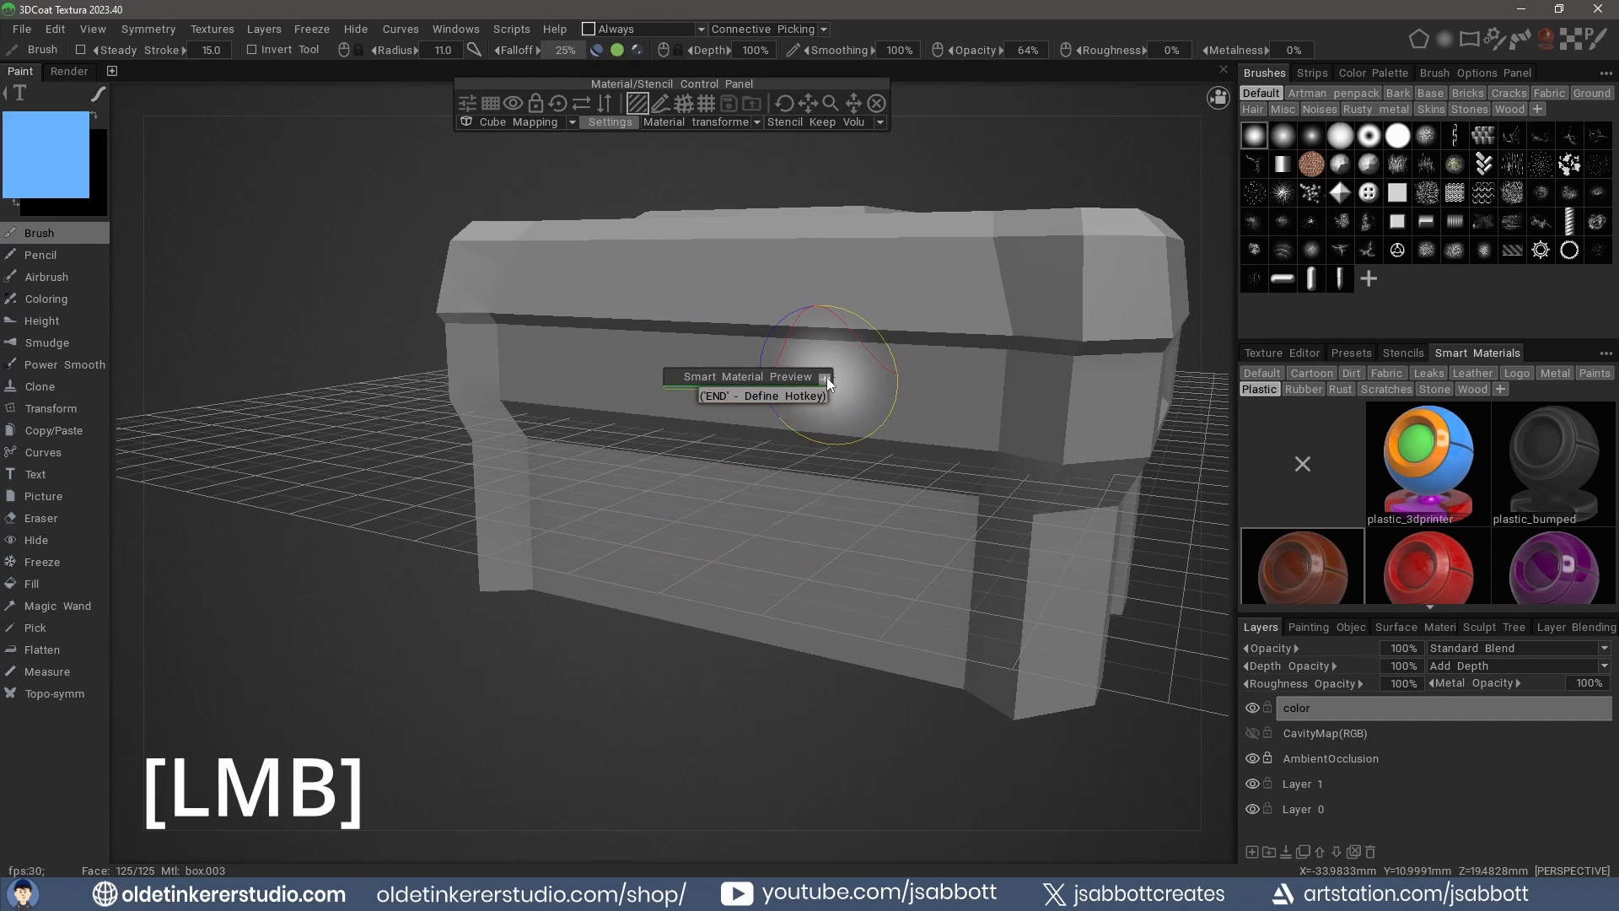
mouse_move(777, 376)
mouse_down()
mouse_move(562, 310)
mouse_move(299, 160)
mouse_up()
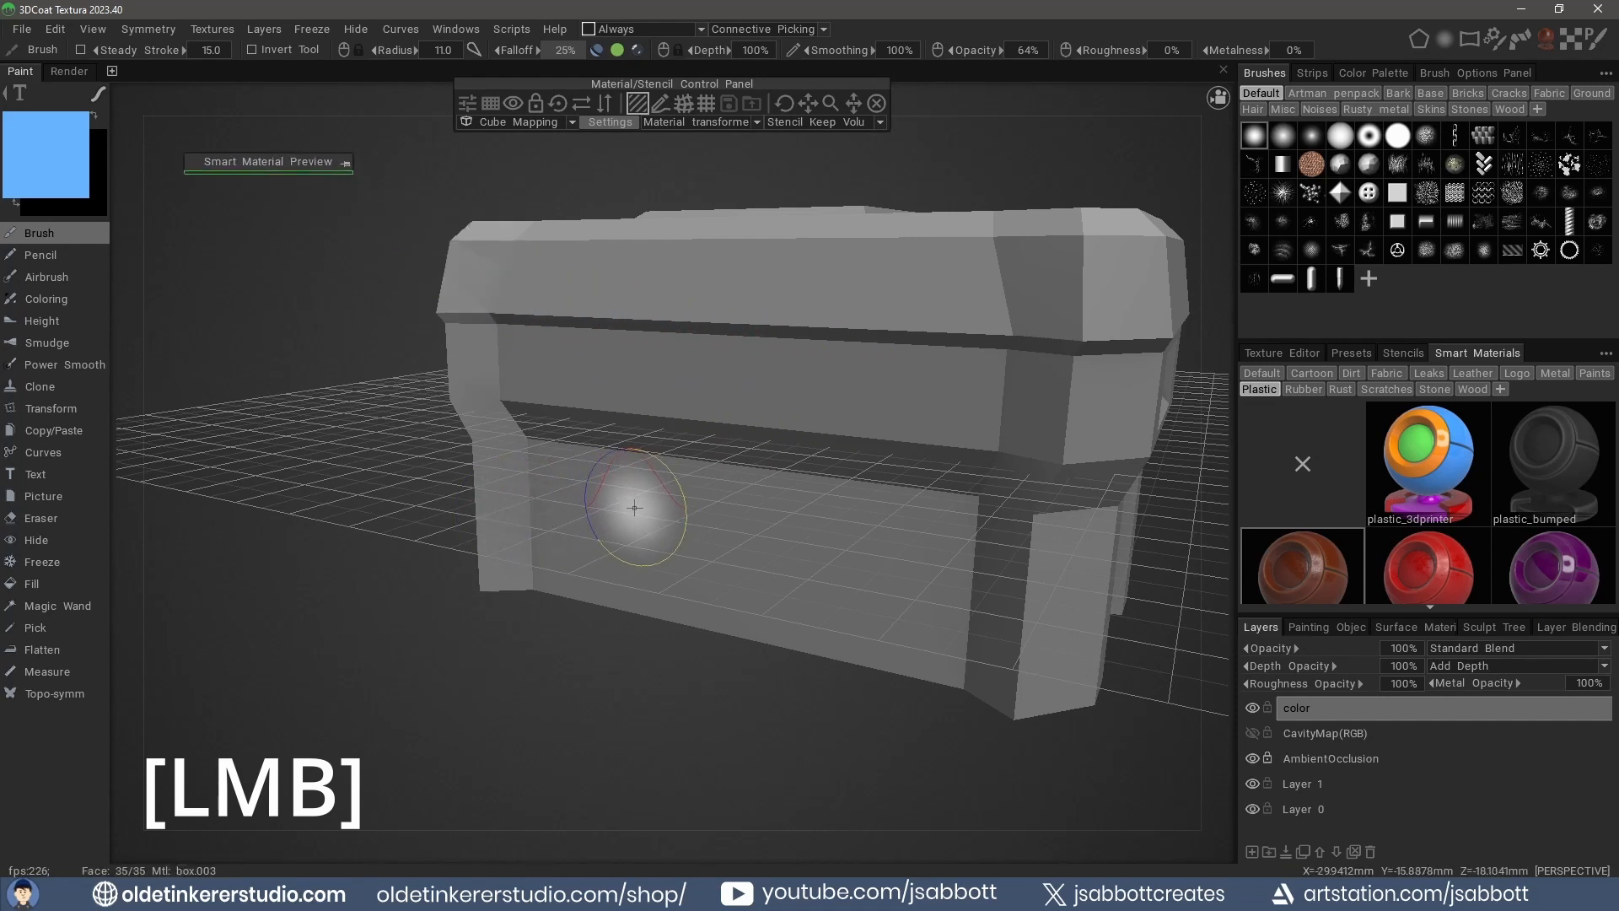
Paint a test stroke of the brown plastic on the box's lower side panel, and undo it.
mouse_move(635, 508)
mouse_down()
mouse_move(826, 531)
mouse_move(666, 539)
mouse_move(848, 585)
mouse_up()
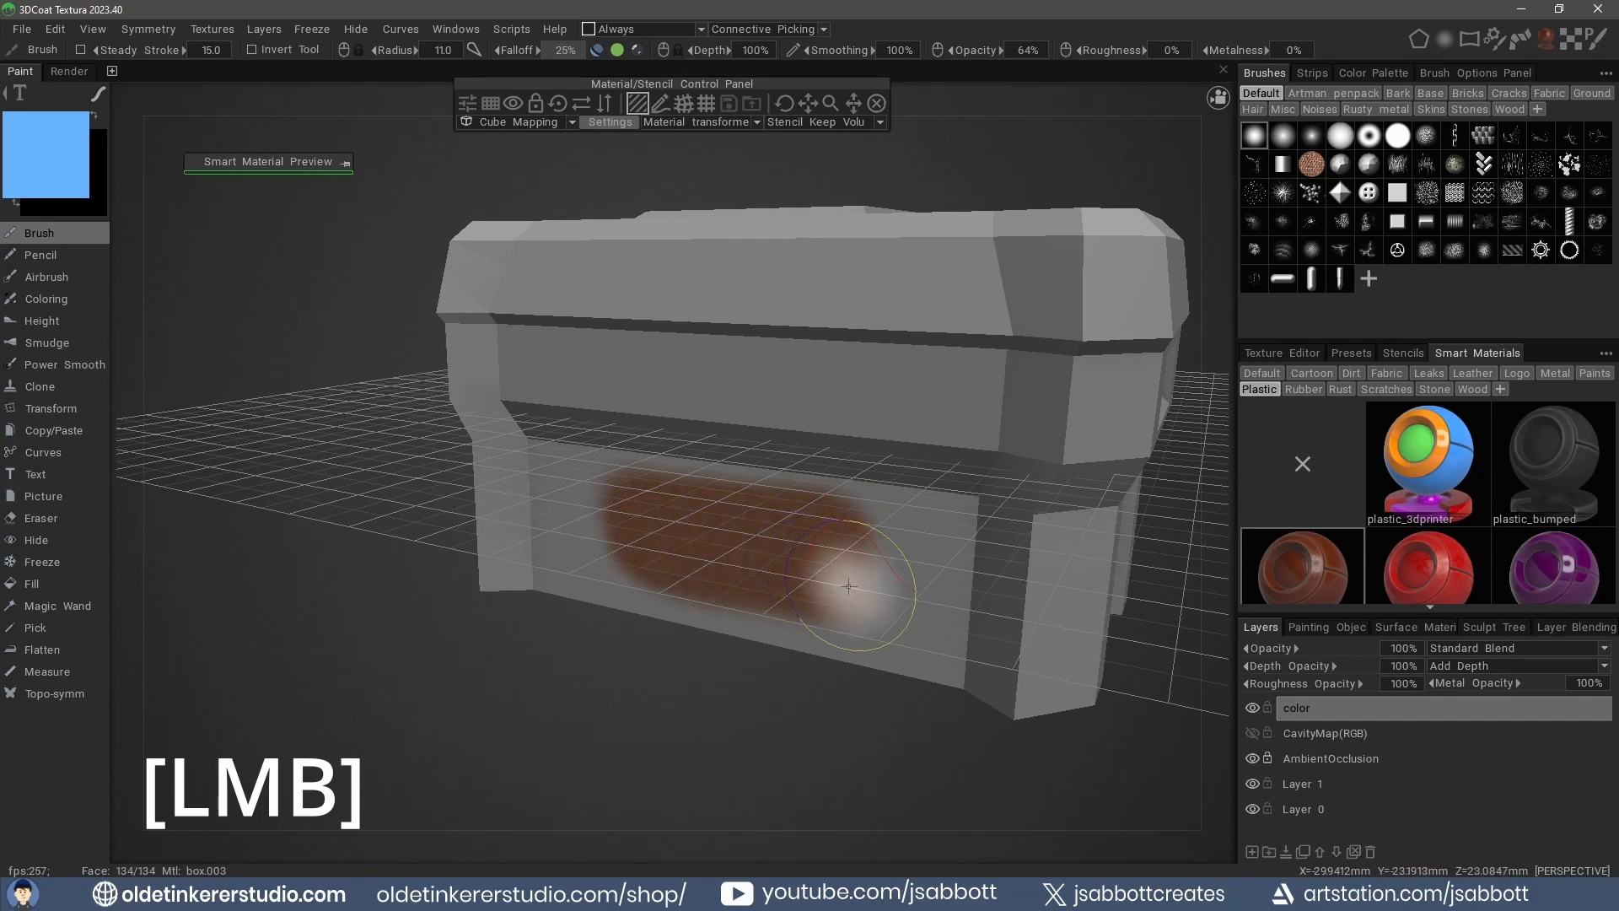
key(ctrl+z)
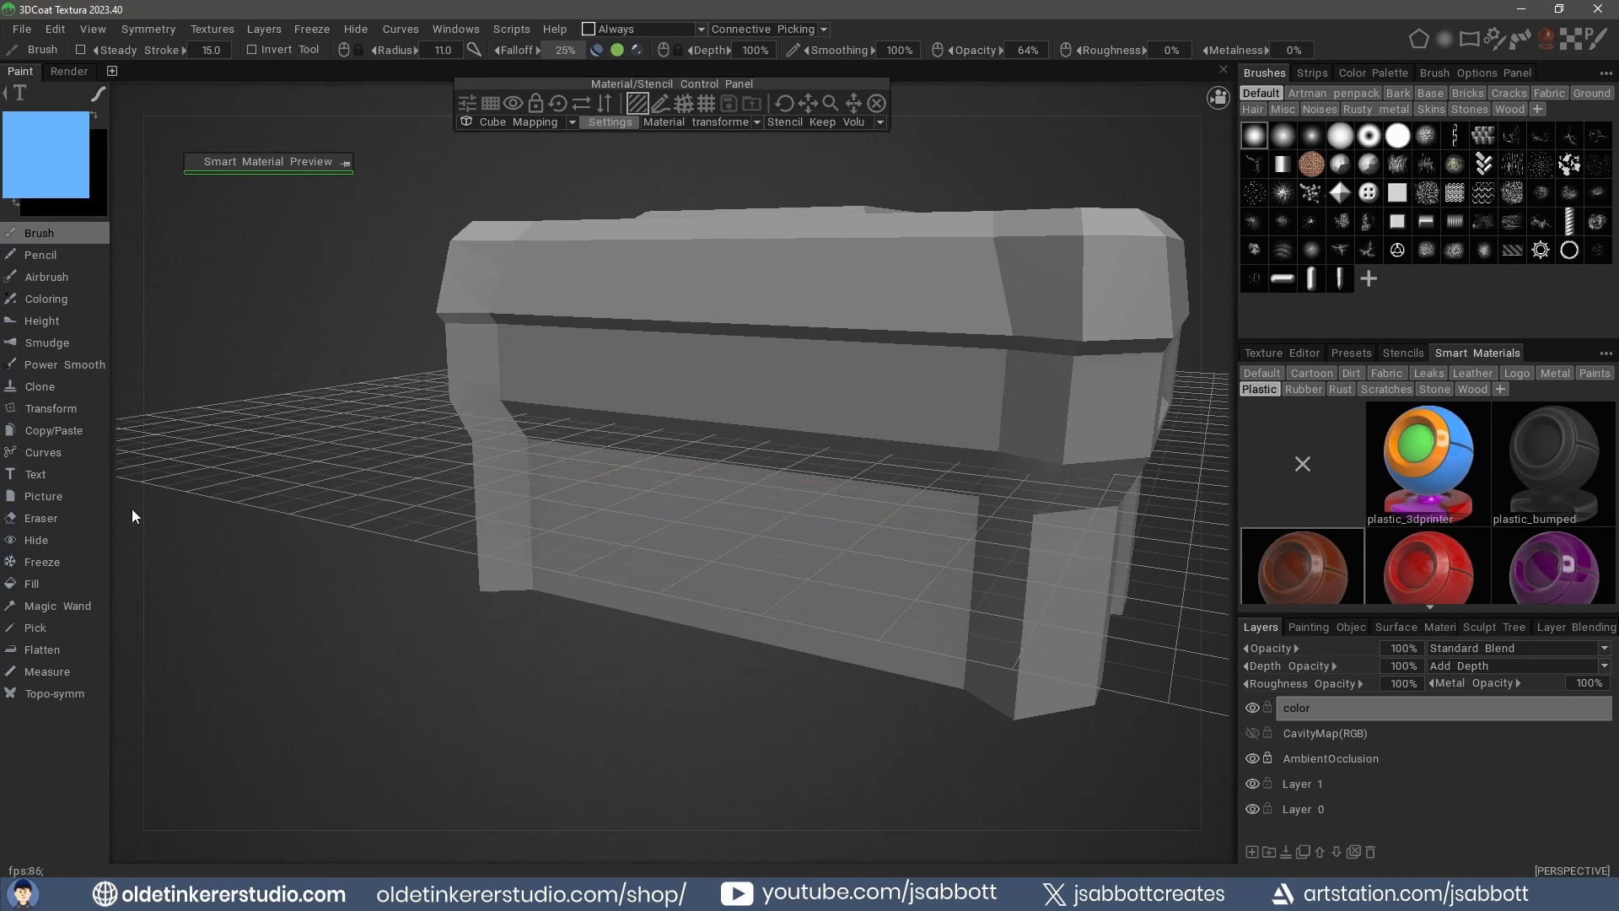
Fill the box's lower body with the brown plastic_checker smart material, using the first soft round brush from the Default category.
click(38, 580)
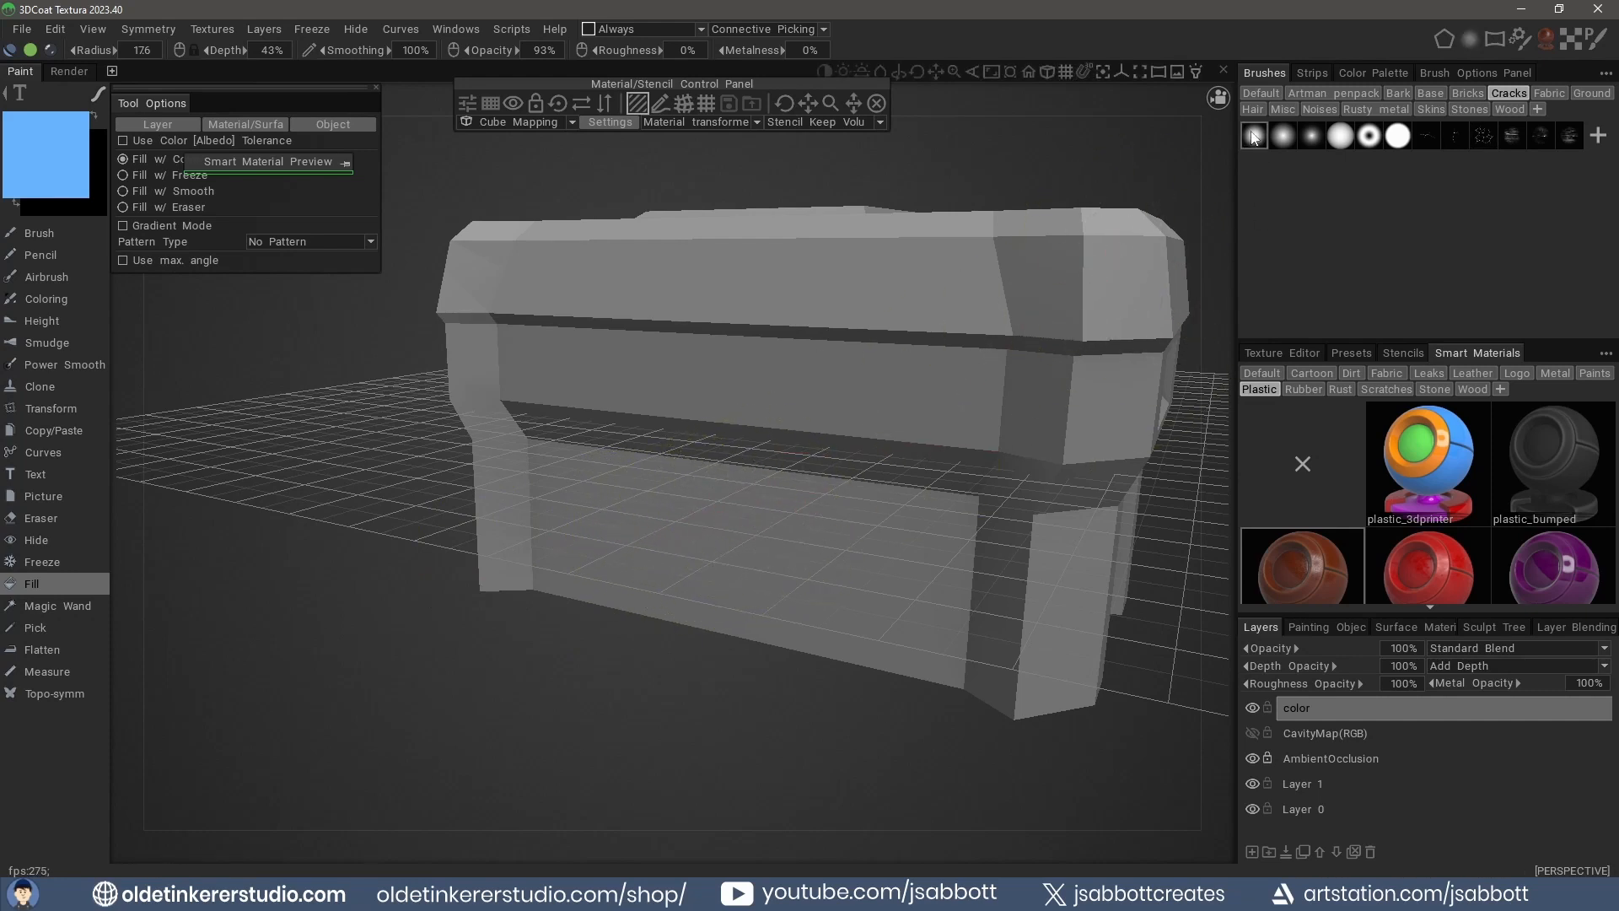
click(1260, 92)
click(1256, 134)
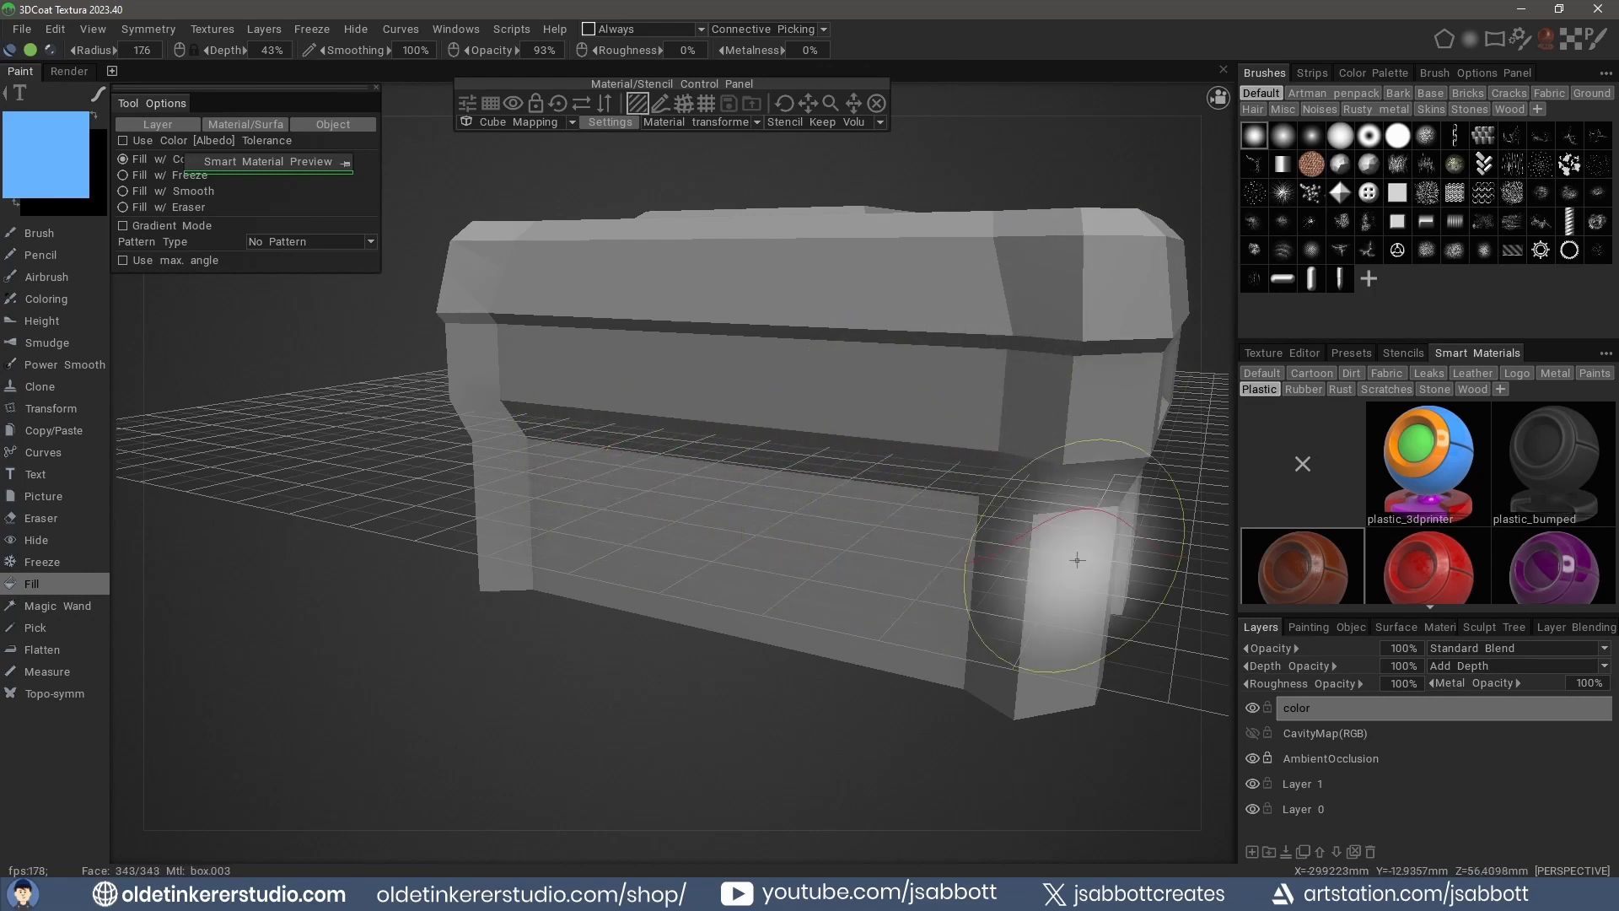
mouse_move(1305, 559)
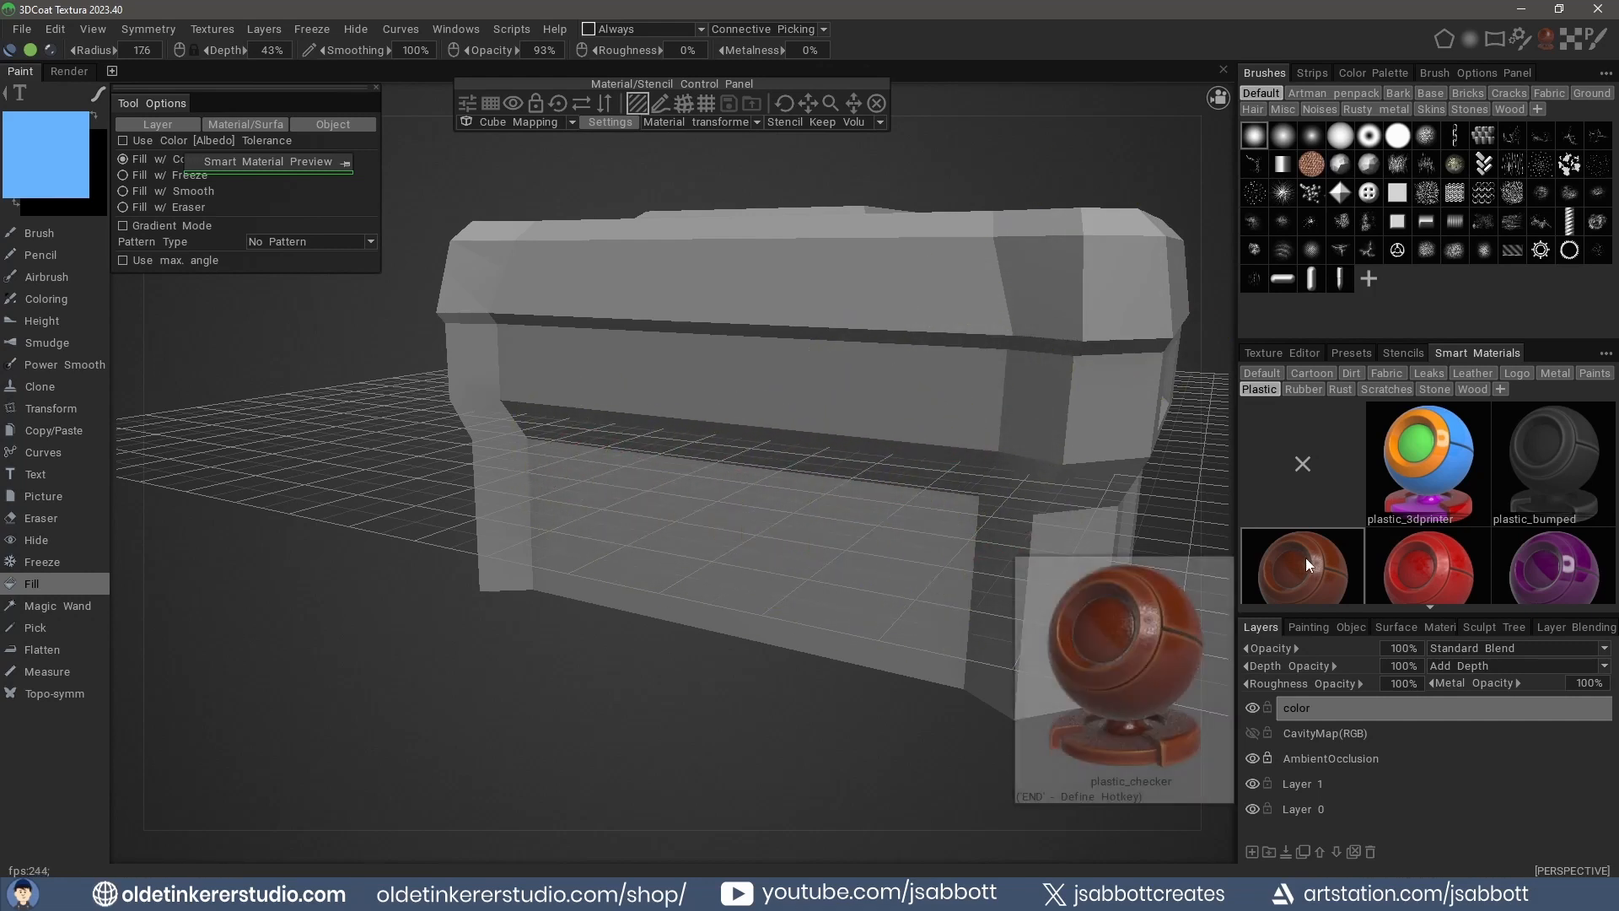
click(801, 549)
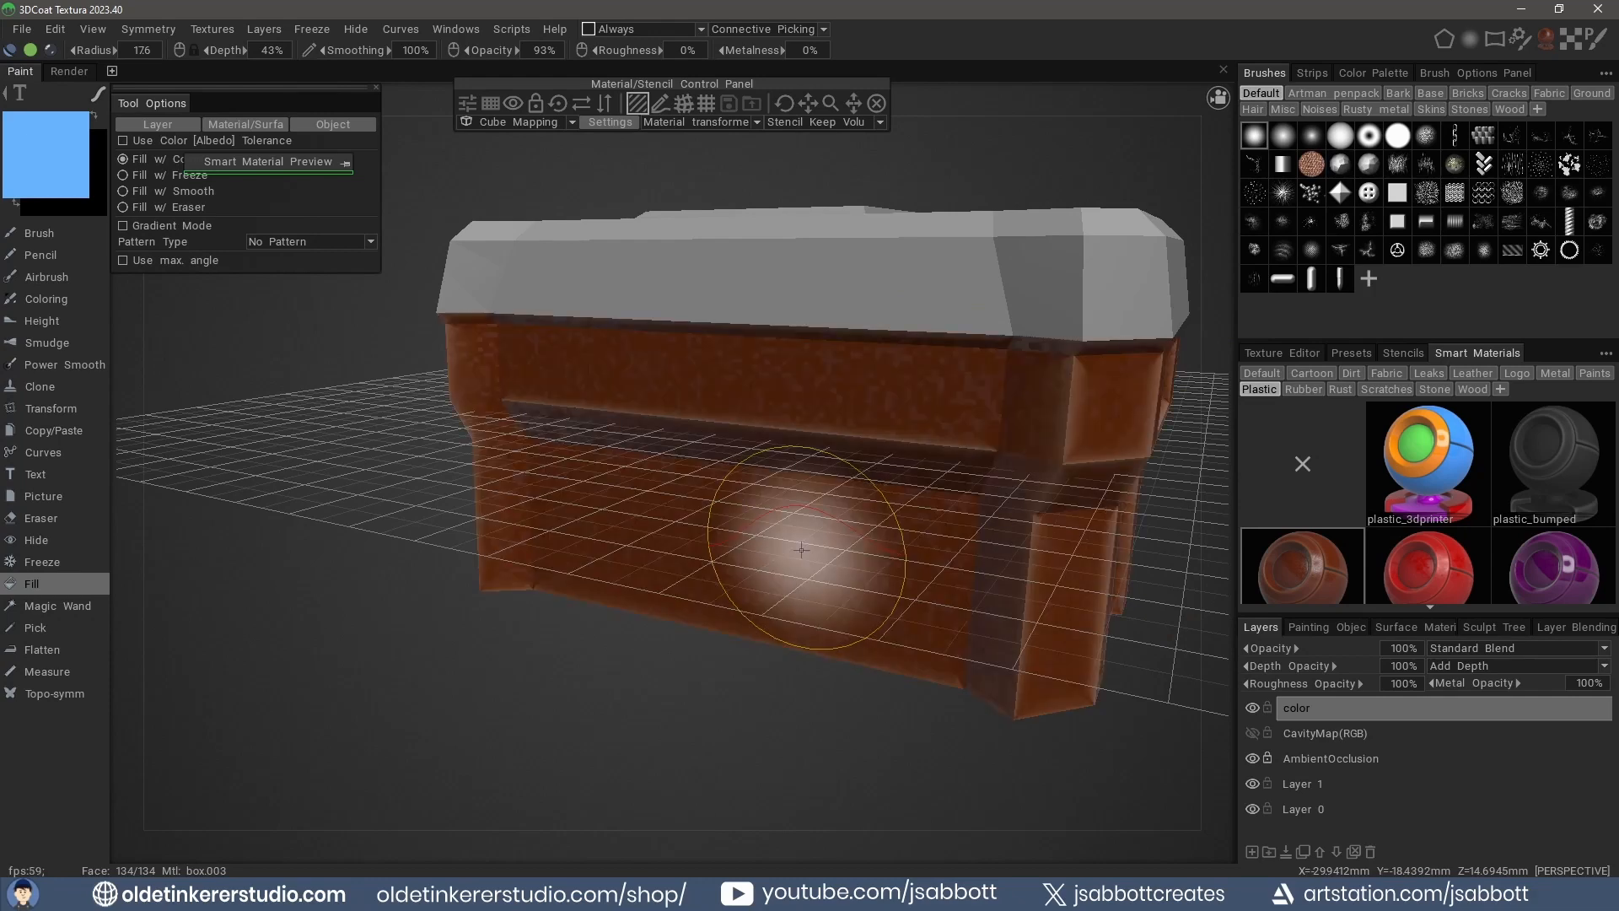
Try filling the lid's rim with the green plastic smart material, and undo the fill.
scroll(1453, 501, down, 1)
mouse_move(1453, 501)
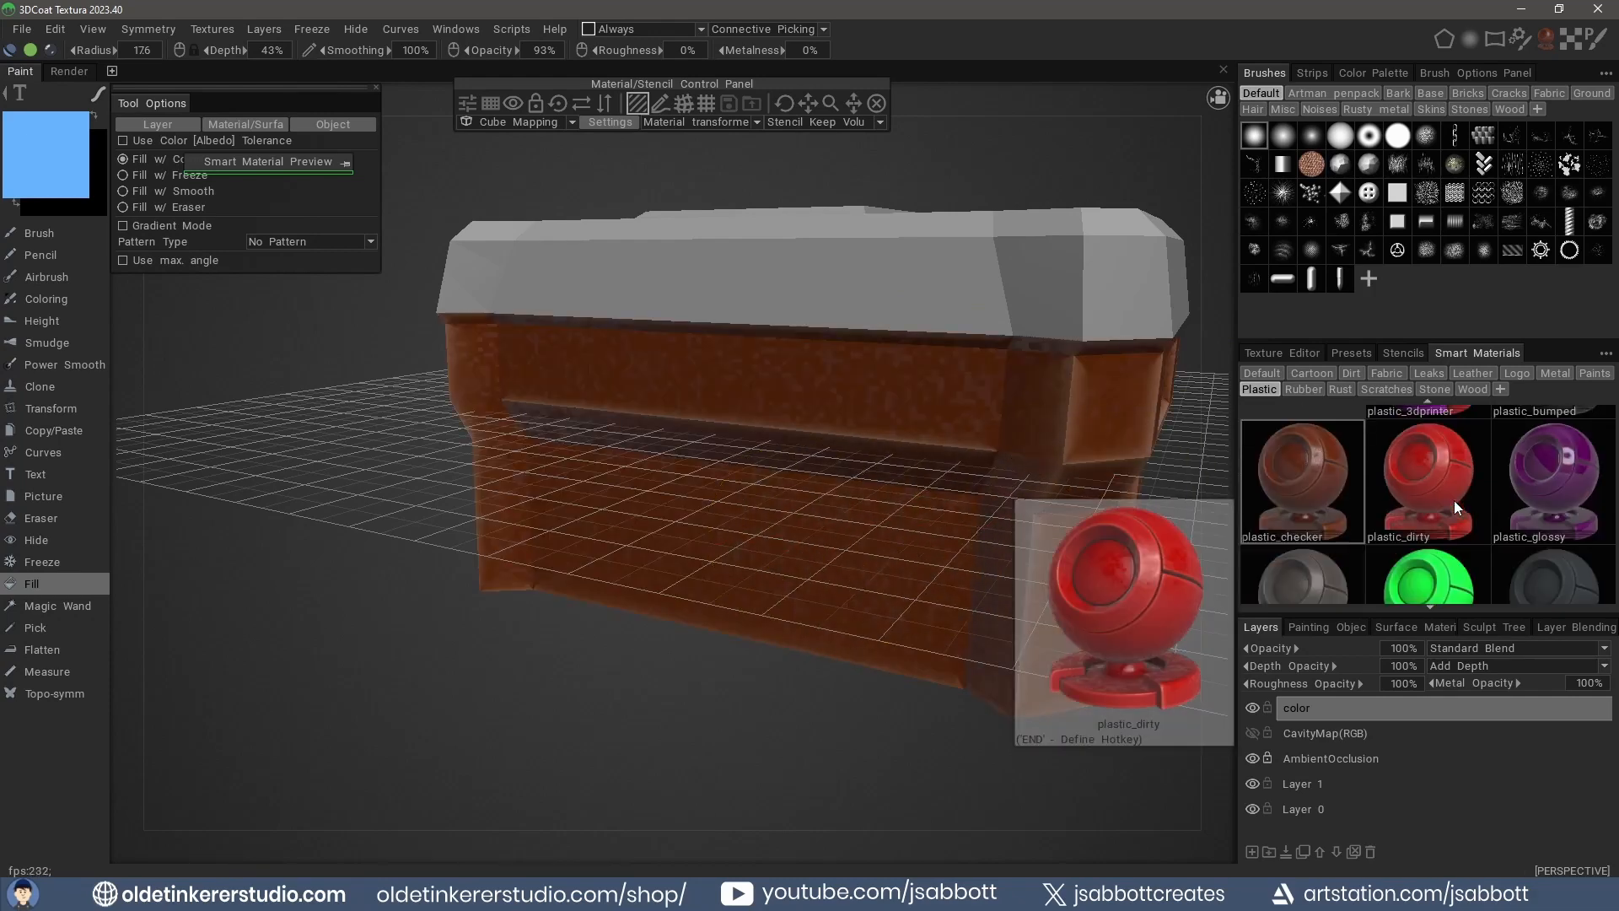
scroll(1457, 504, down, 1)
click(1420, 535)
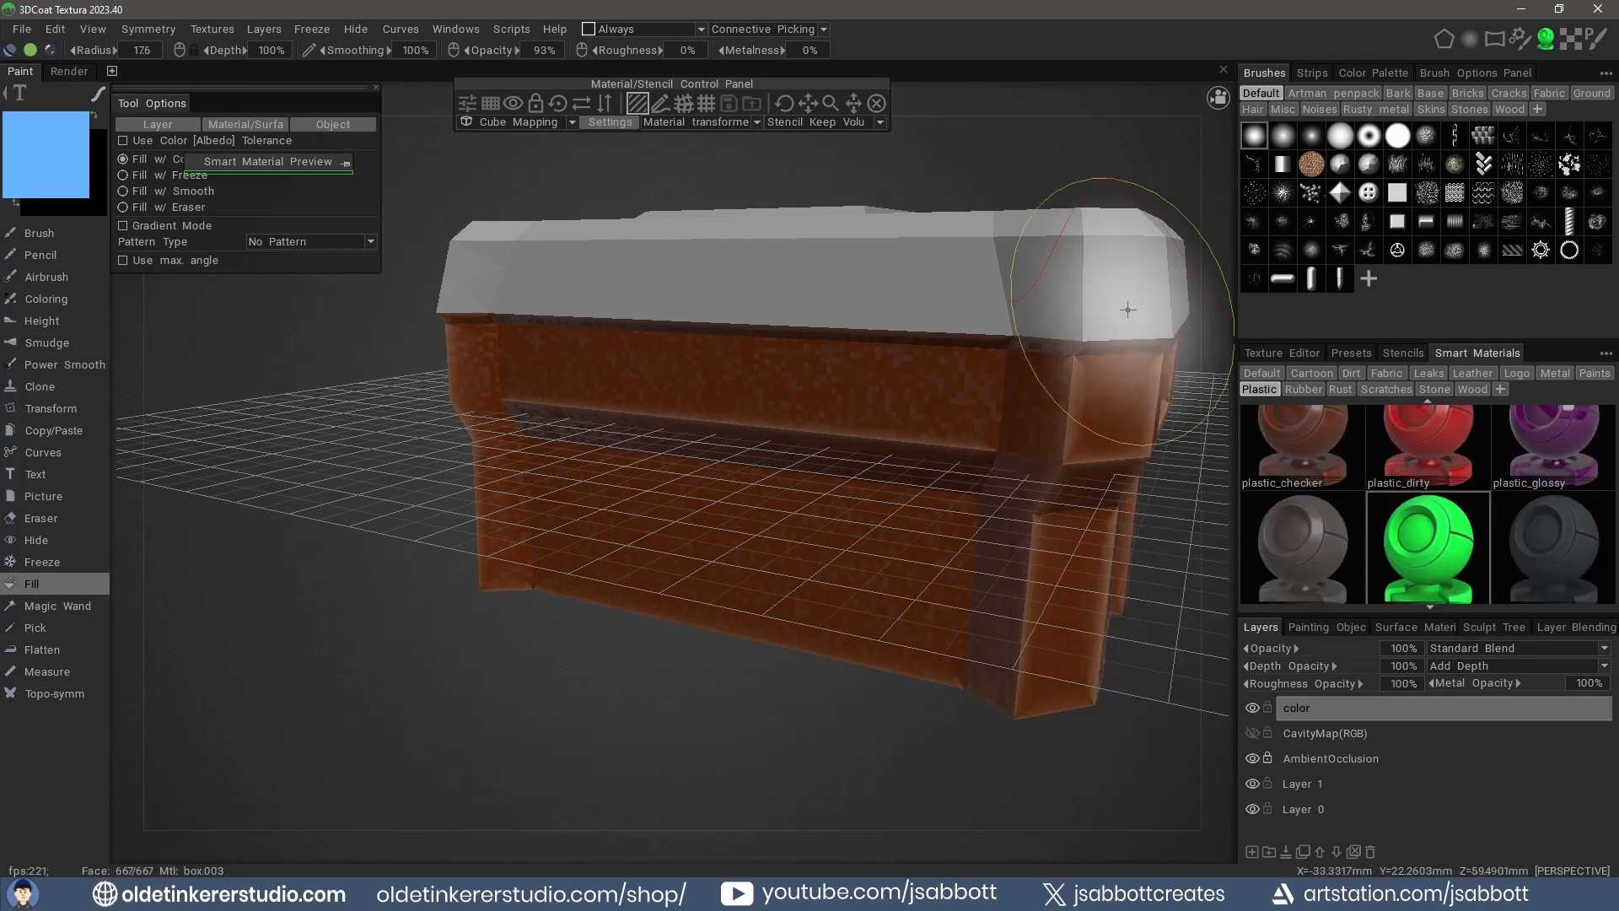
click(959, 285)
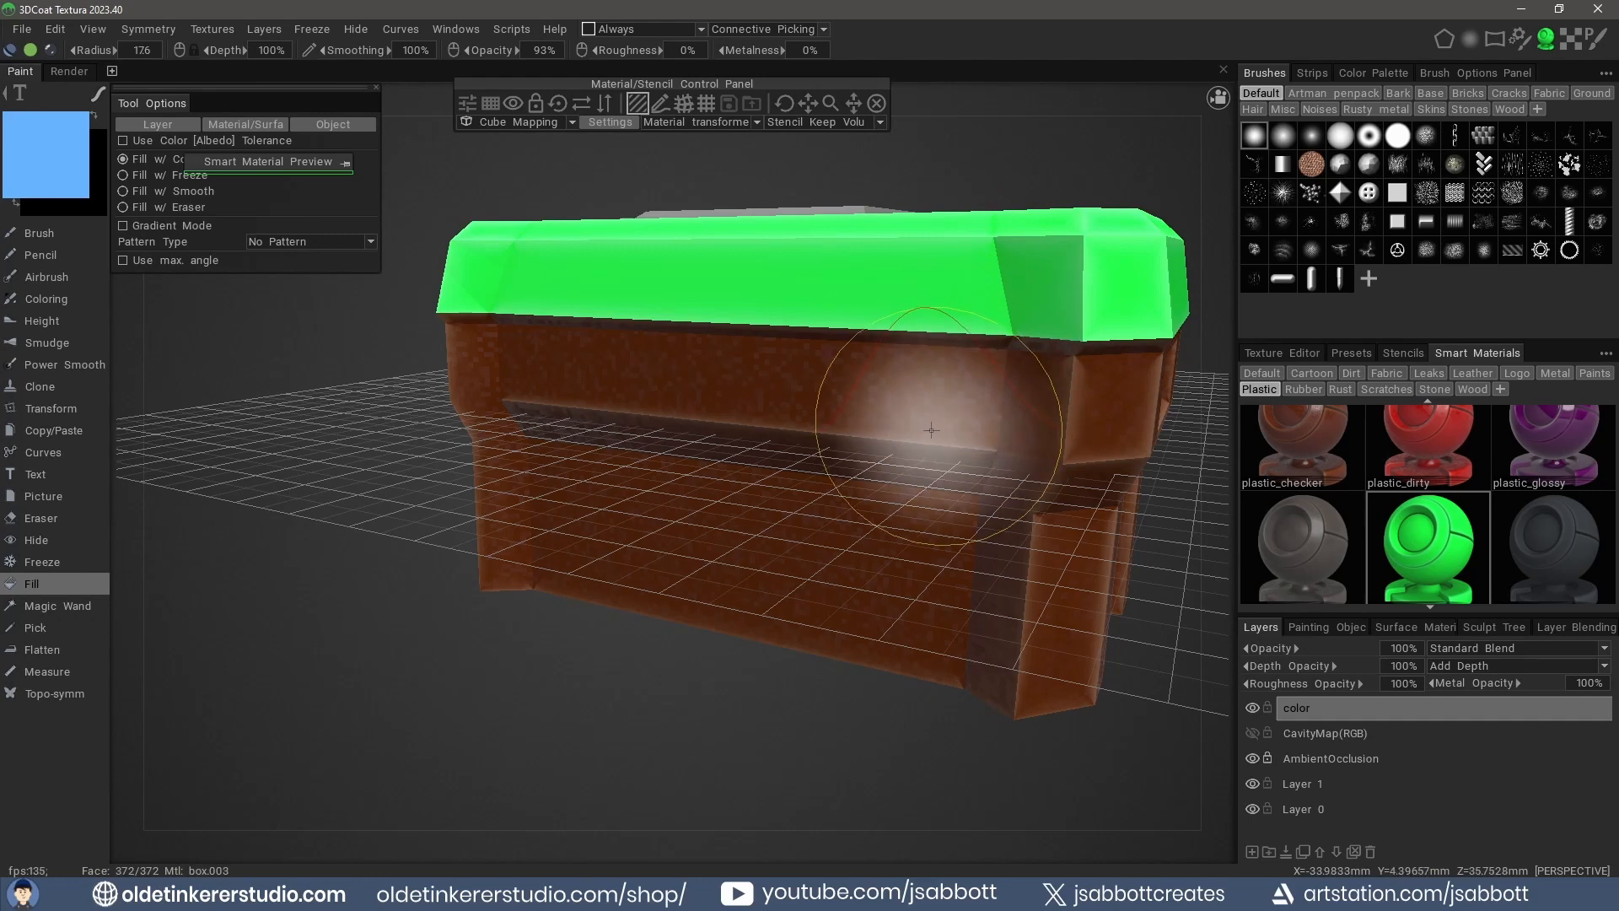
alt+right_drag(942, 433, 946, 318)
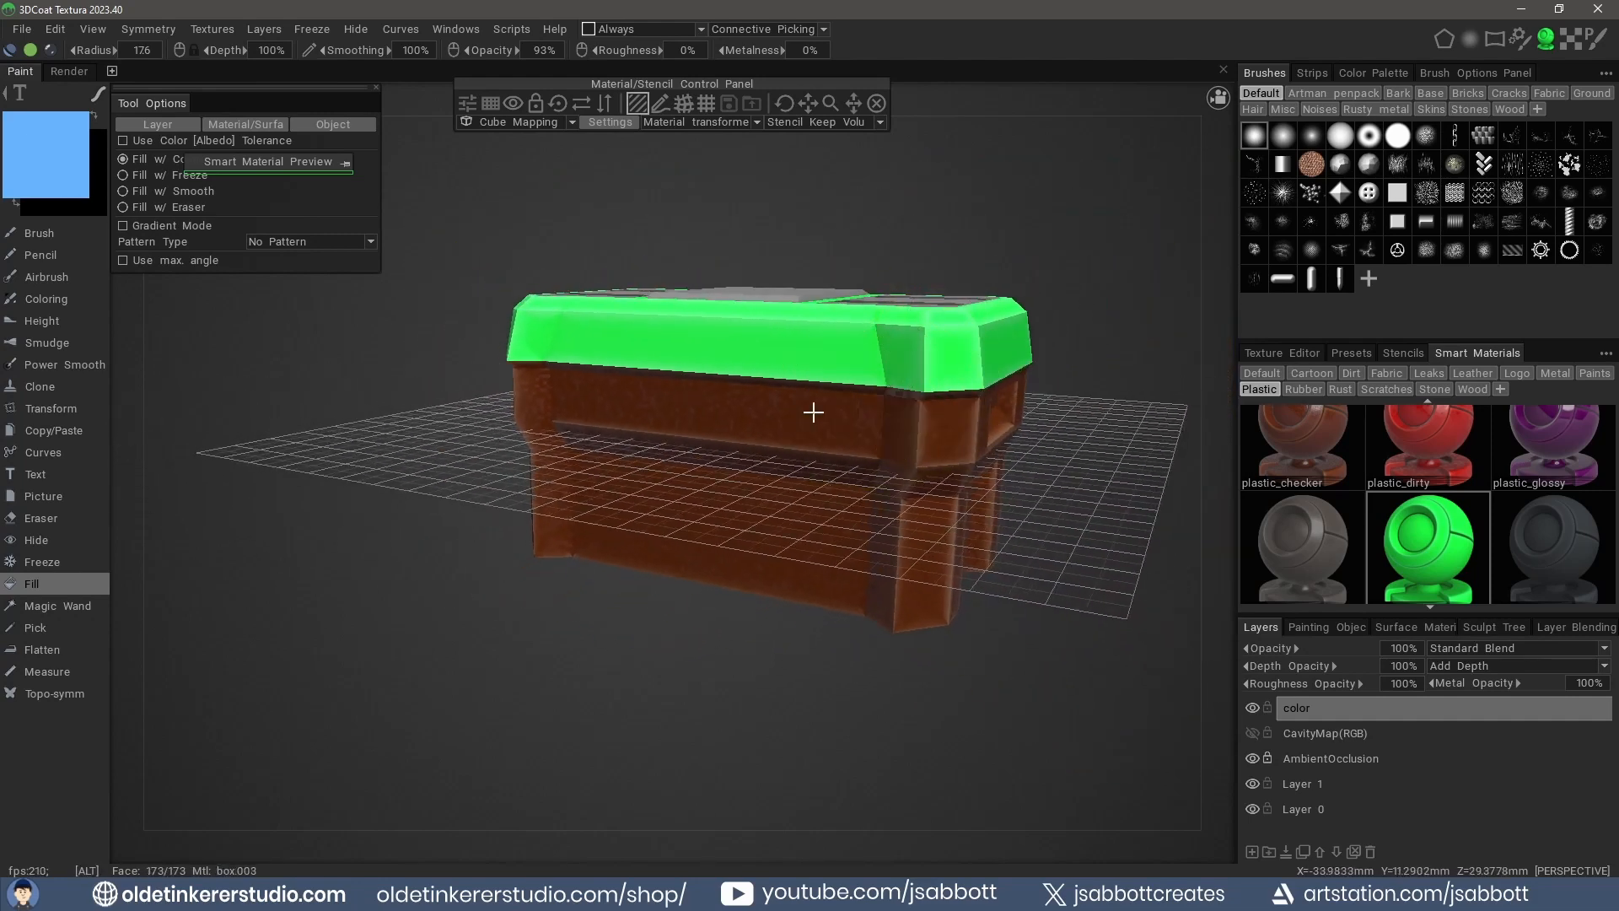
alt+drag(814, 414, 842, 459)
alt+middle_drag(843, 458, 847, 563)
key(ctrl+z)
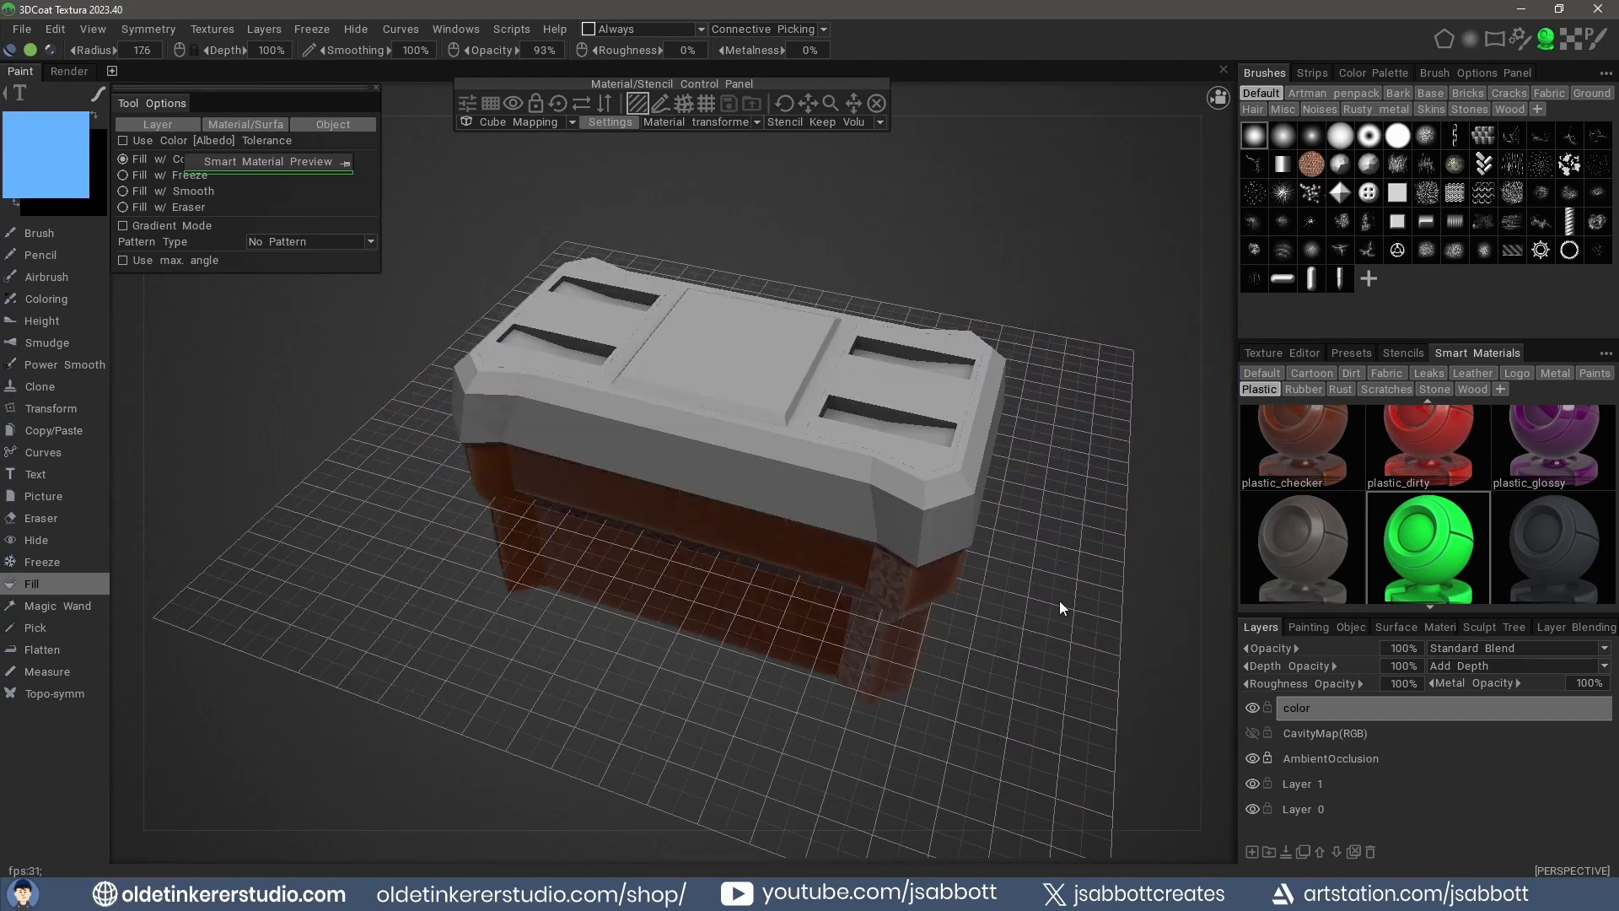
Set the Layer0 color of the green plastic_lum_matte smart material to pink #EF75FD.
double_click(1413, 545)
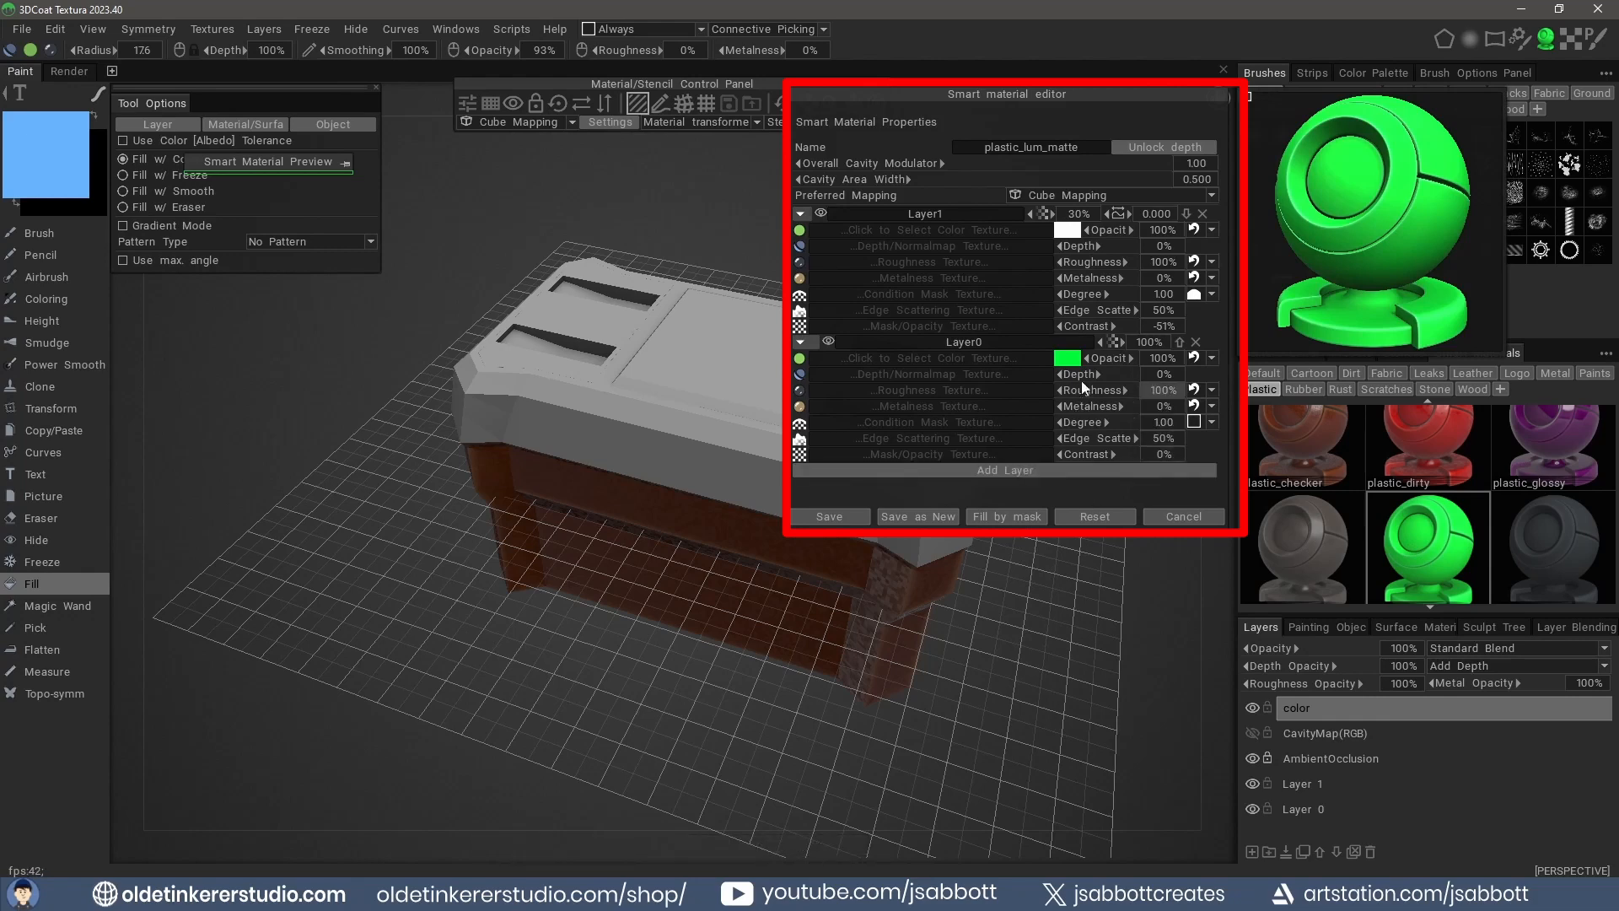
click(1069, 361)
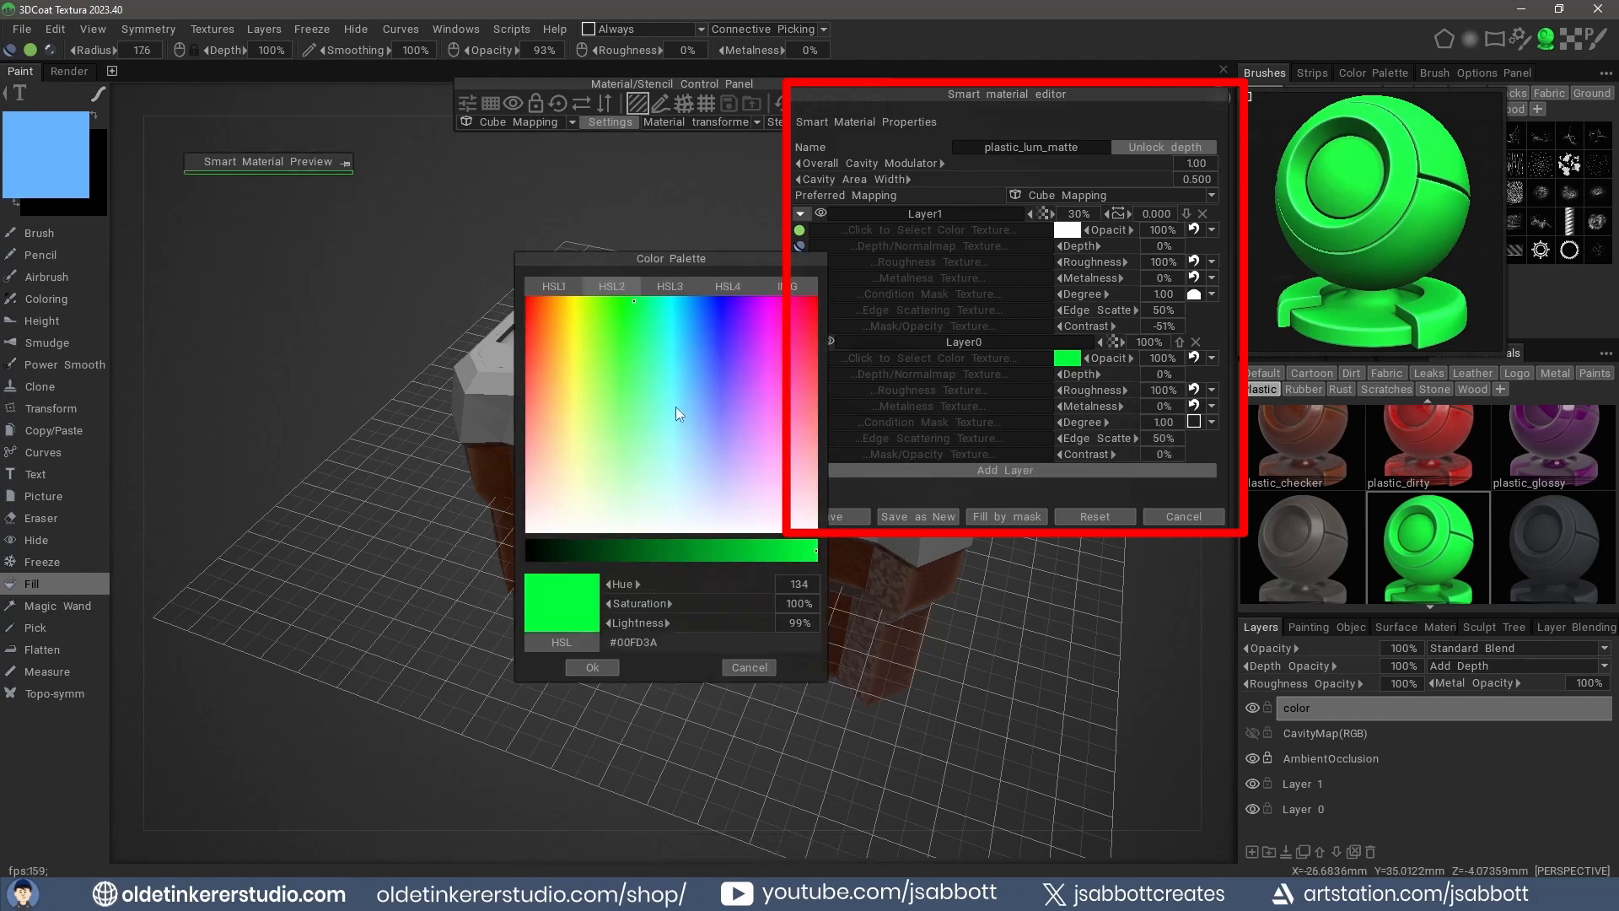
click(763, 408)
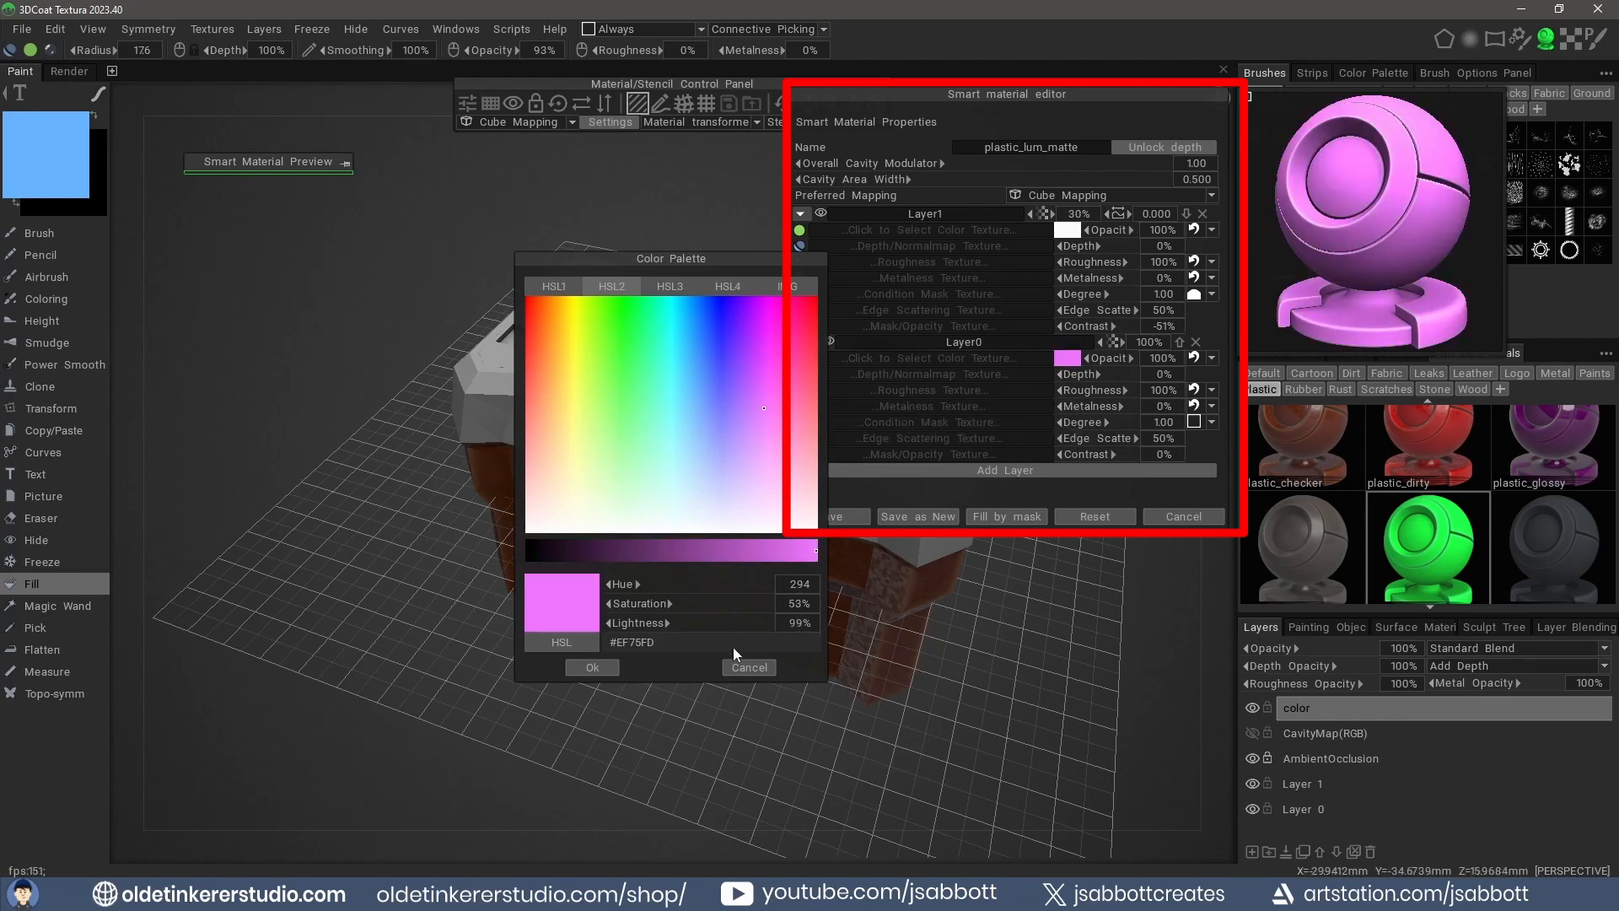
click(591, 669)
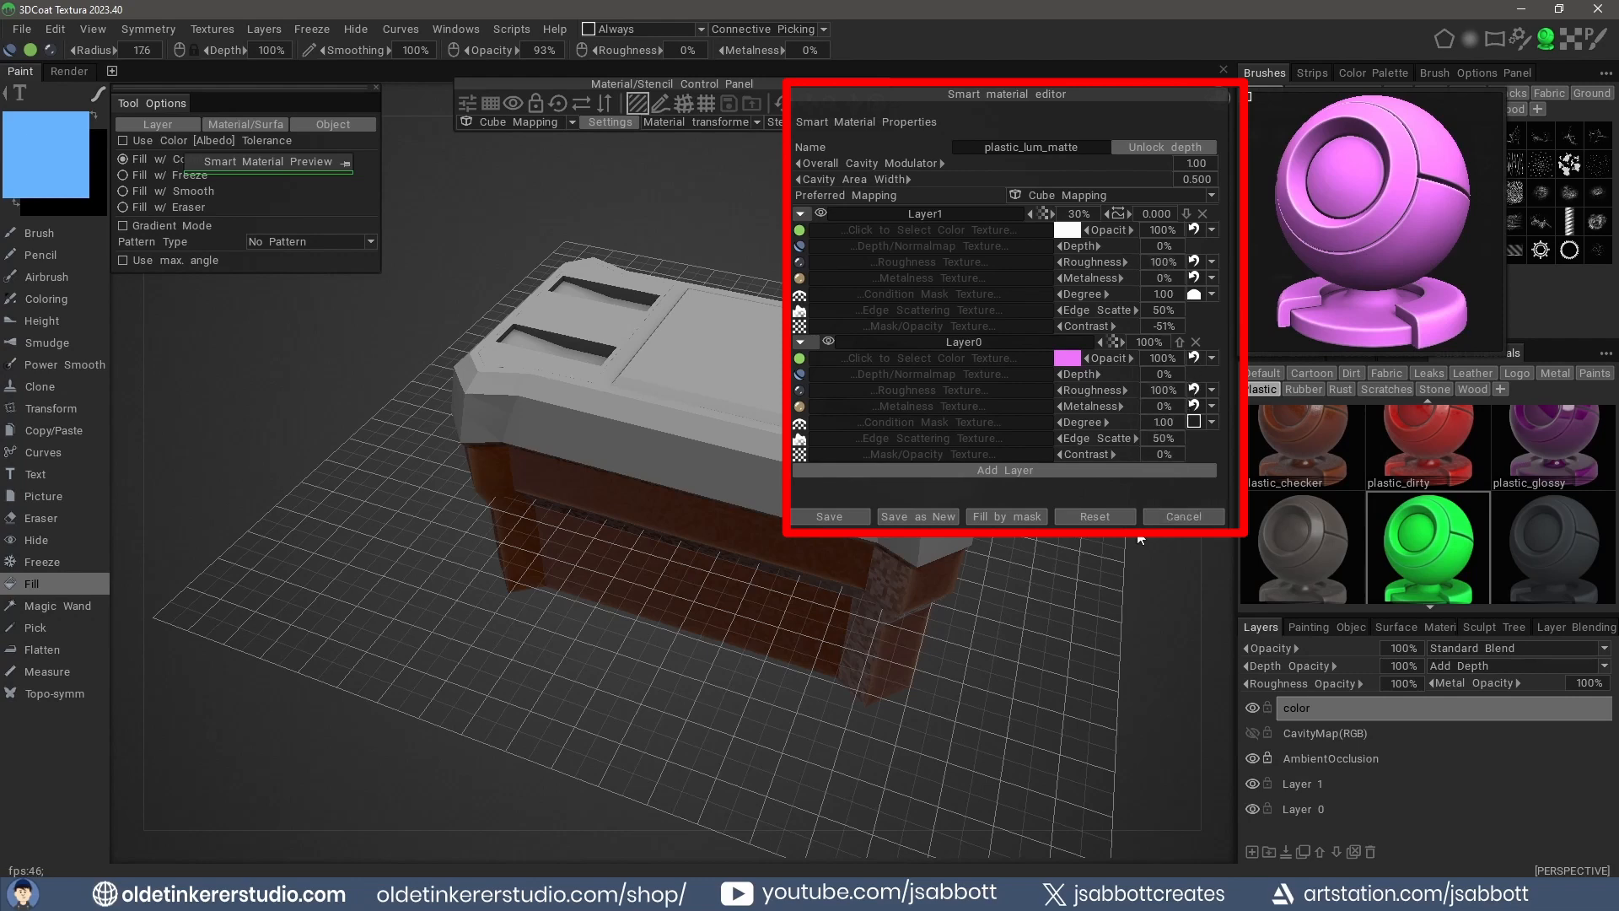
Save the pink version as a new smart material and fill the lid's rim with it.
click(913, 516)
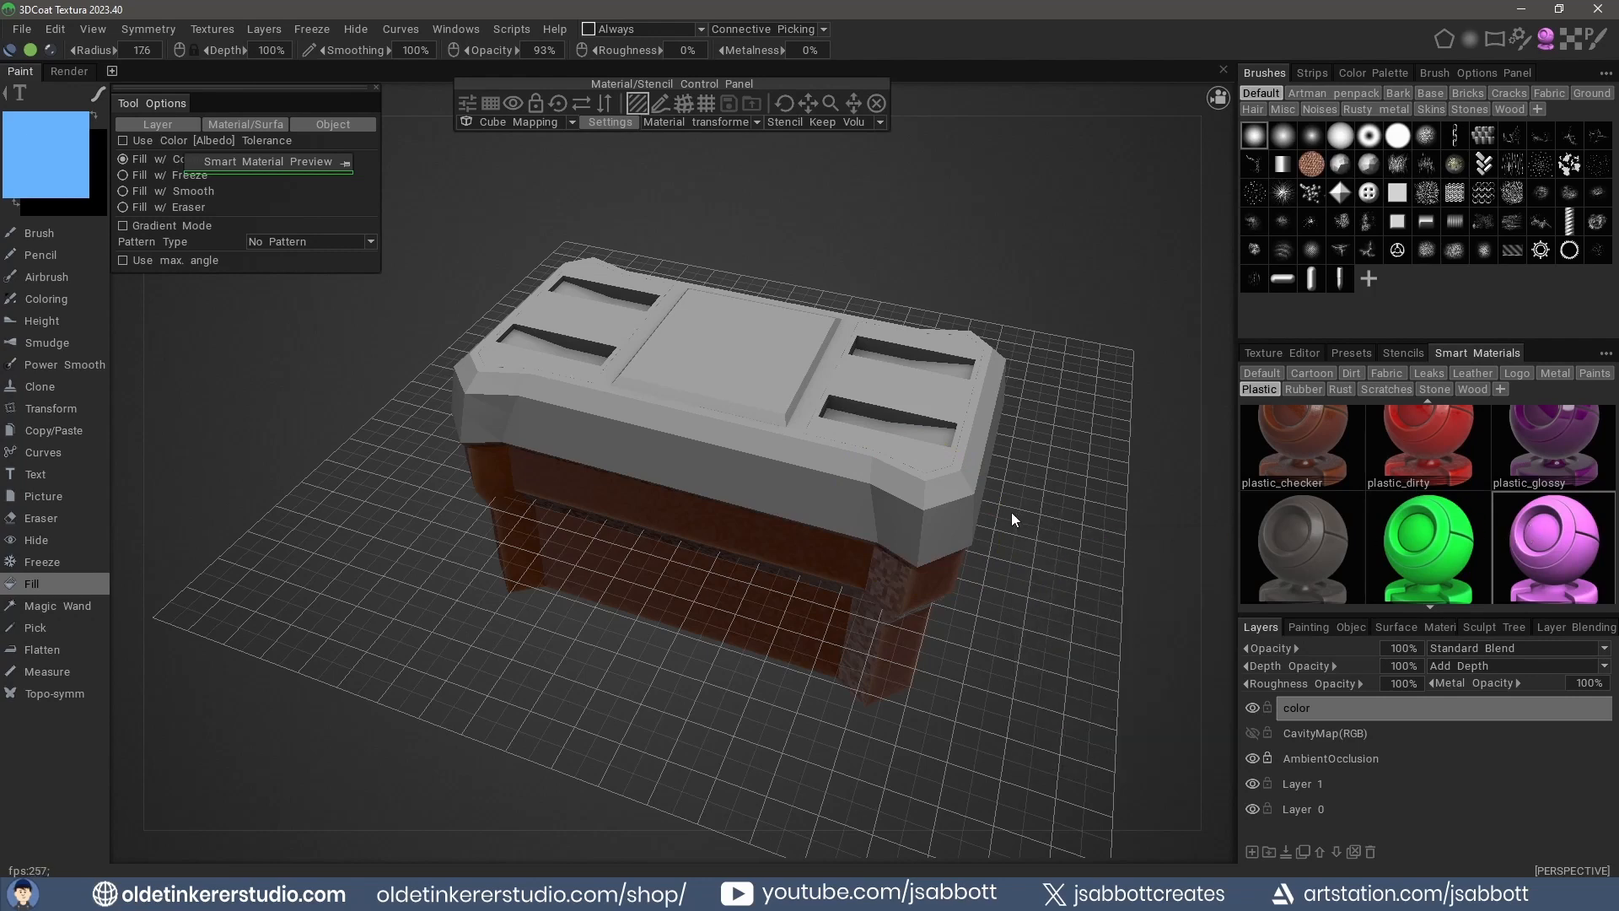
click(945, 517)
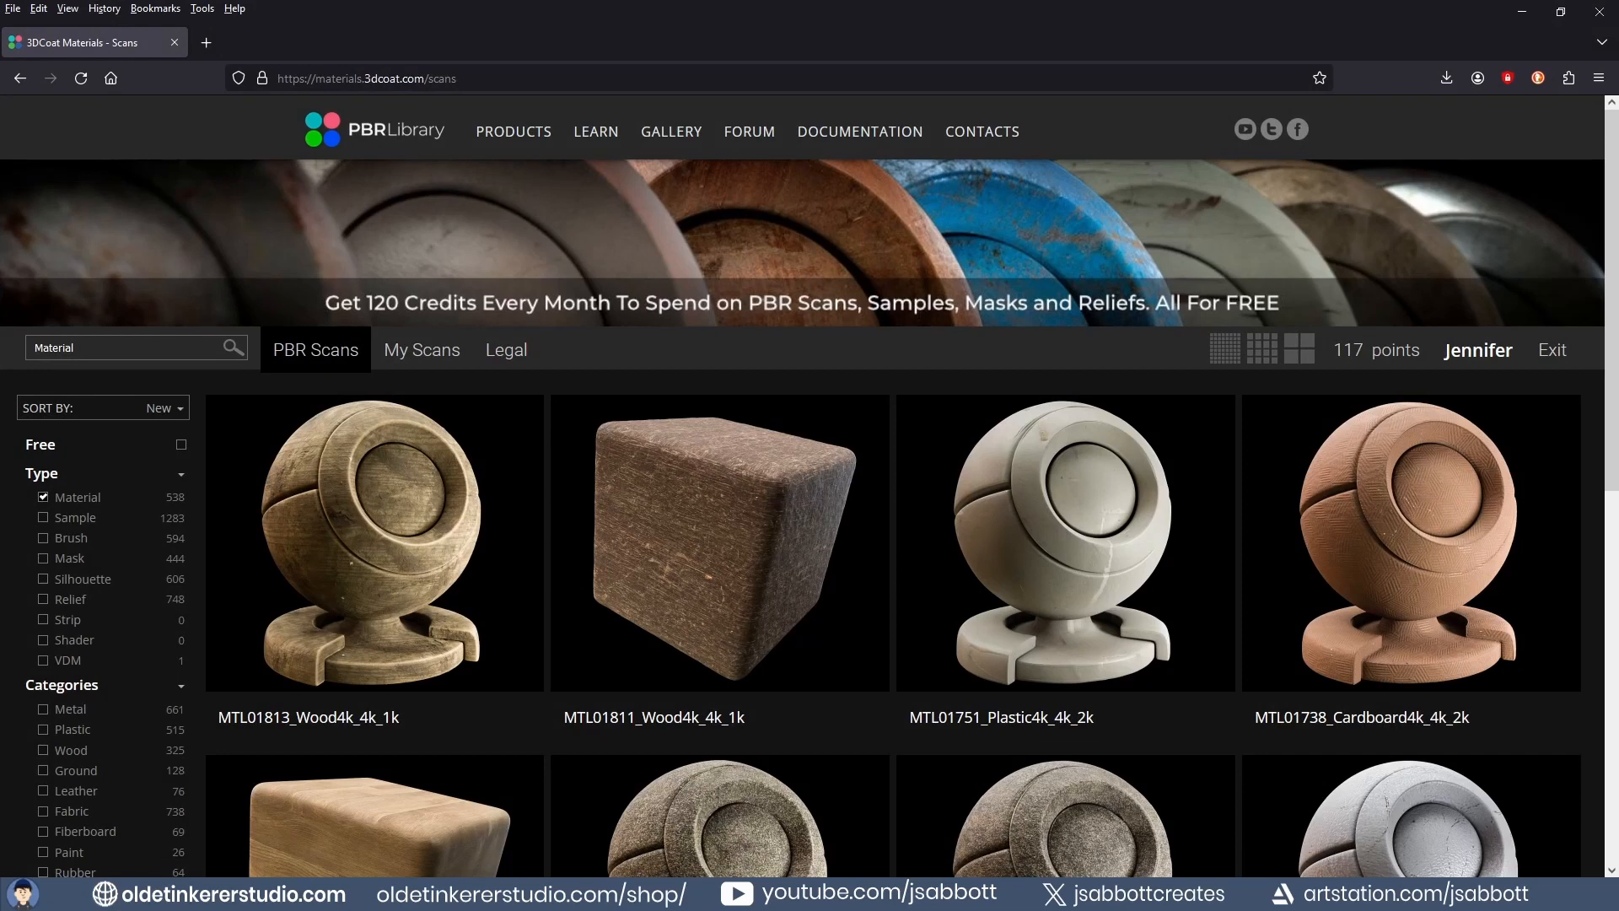
In the browser's PBR Library, filter the scans to free Plastic materials and pick MTL00005_Plastic_8k_4k.
click(181, 445)
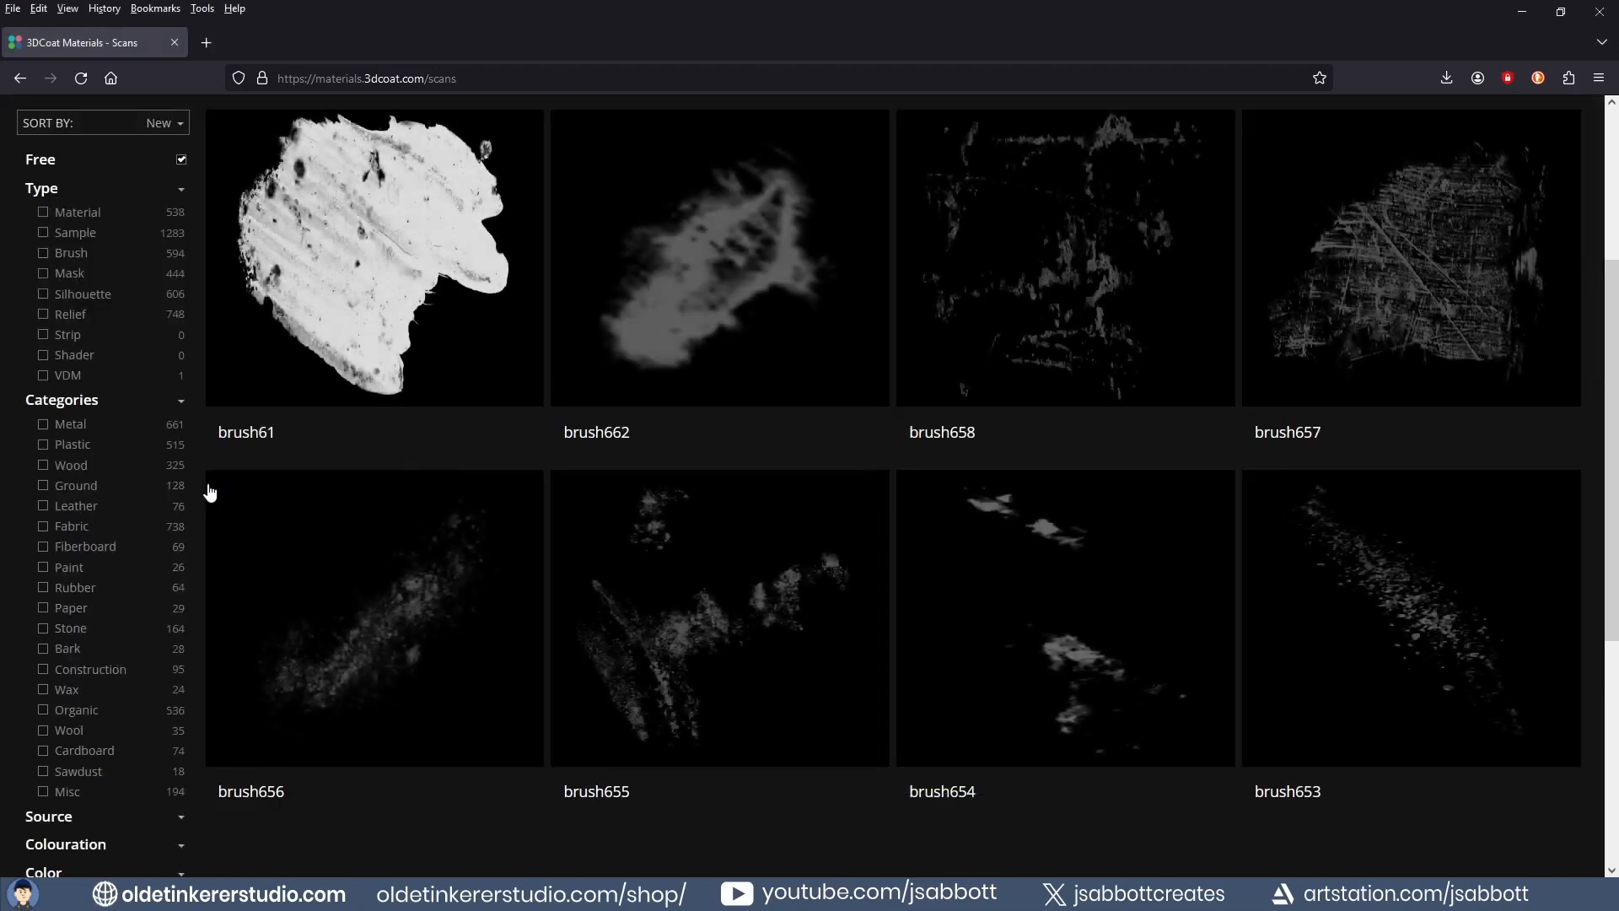
click(43, 214)
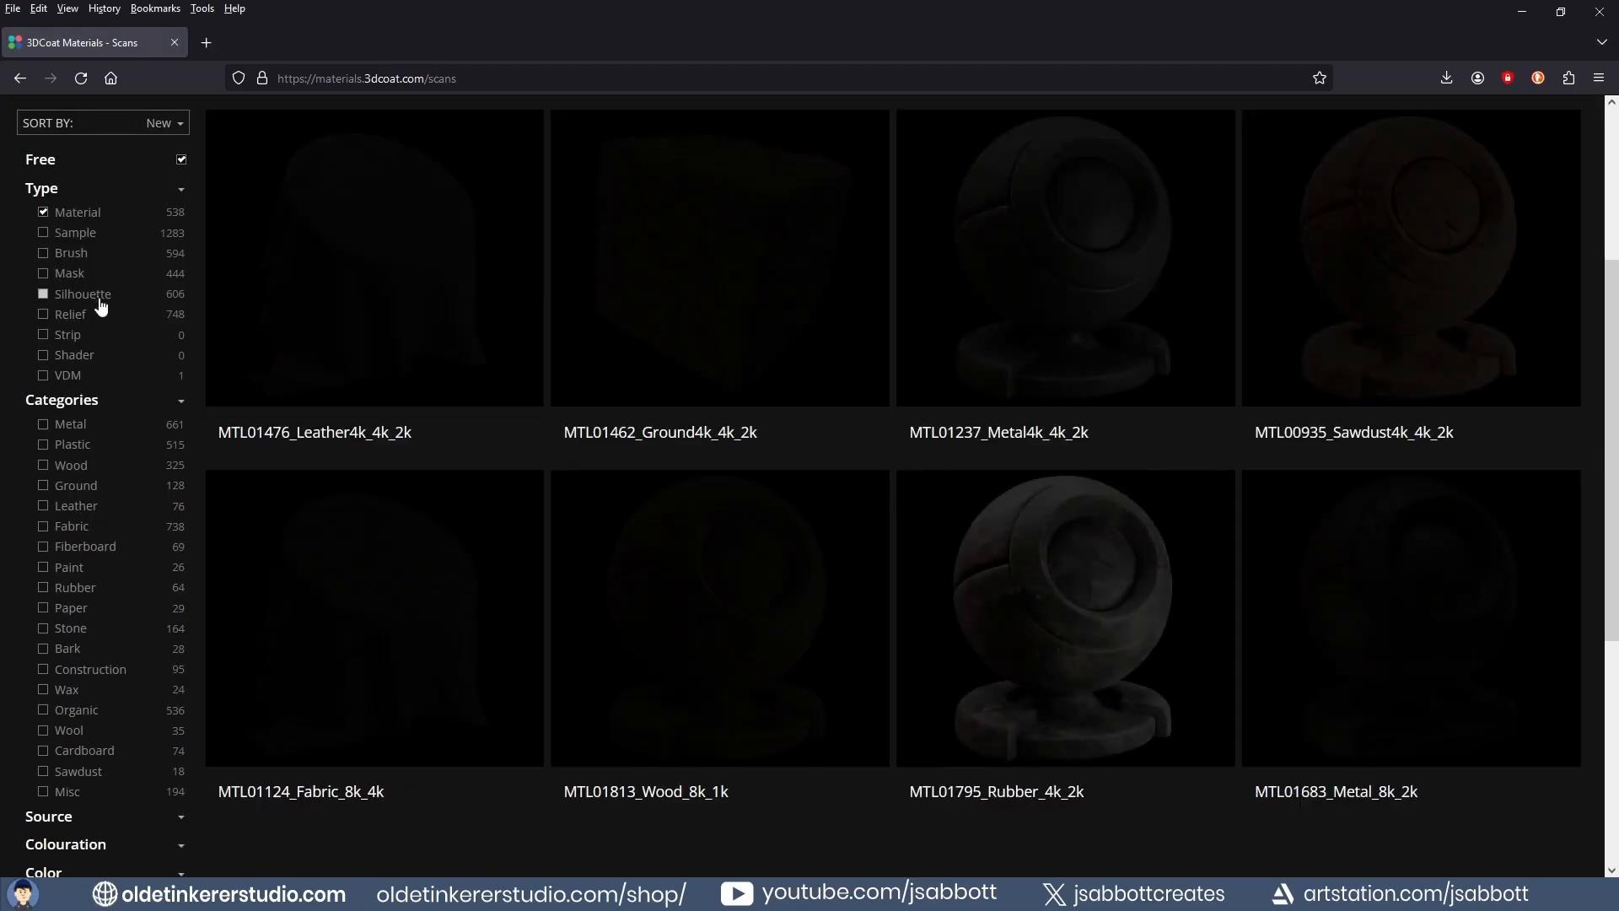
click(43, 444)
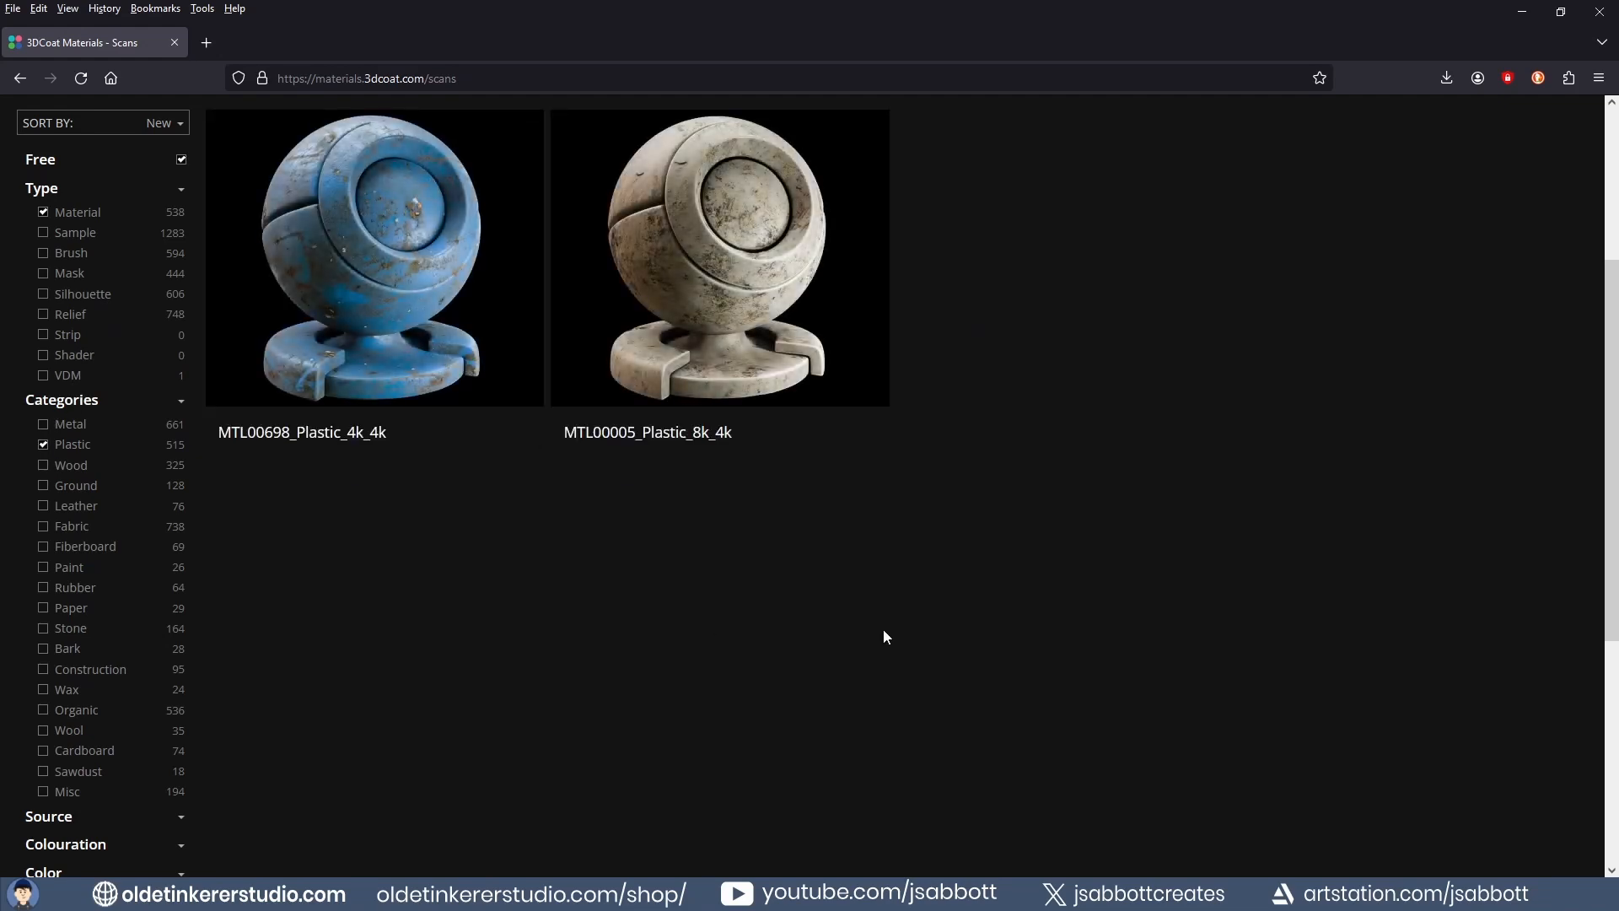
click(723, 208)
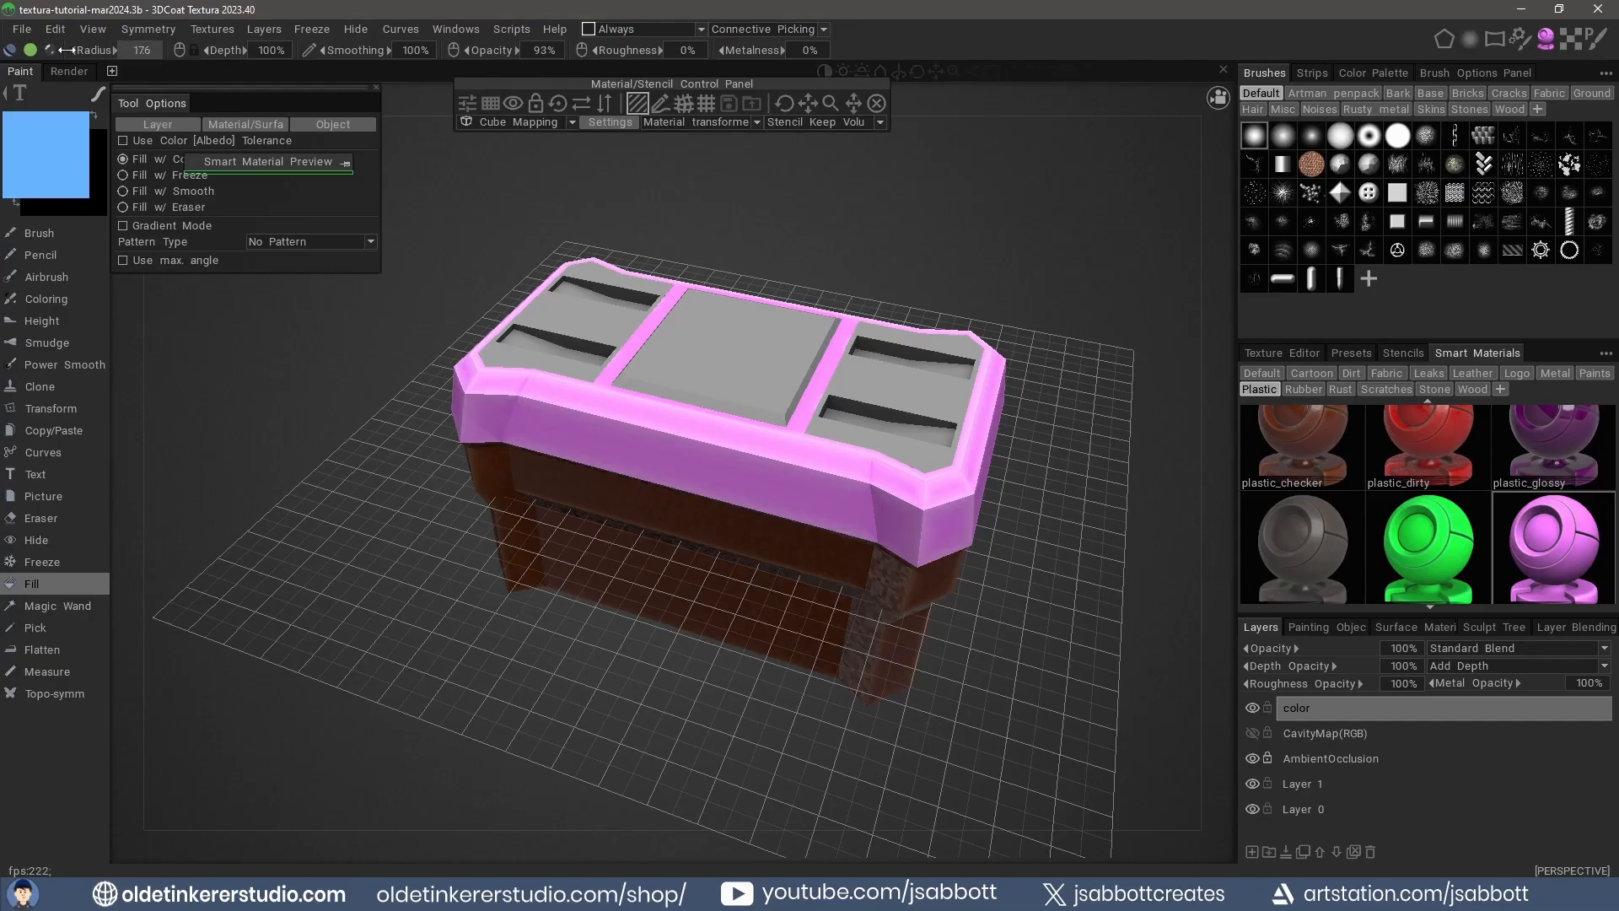
Back in 3DCoat Textura, save the project and bring up the install options for the MTL00005 plastic material.
click(20, 30)
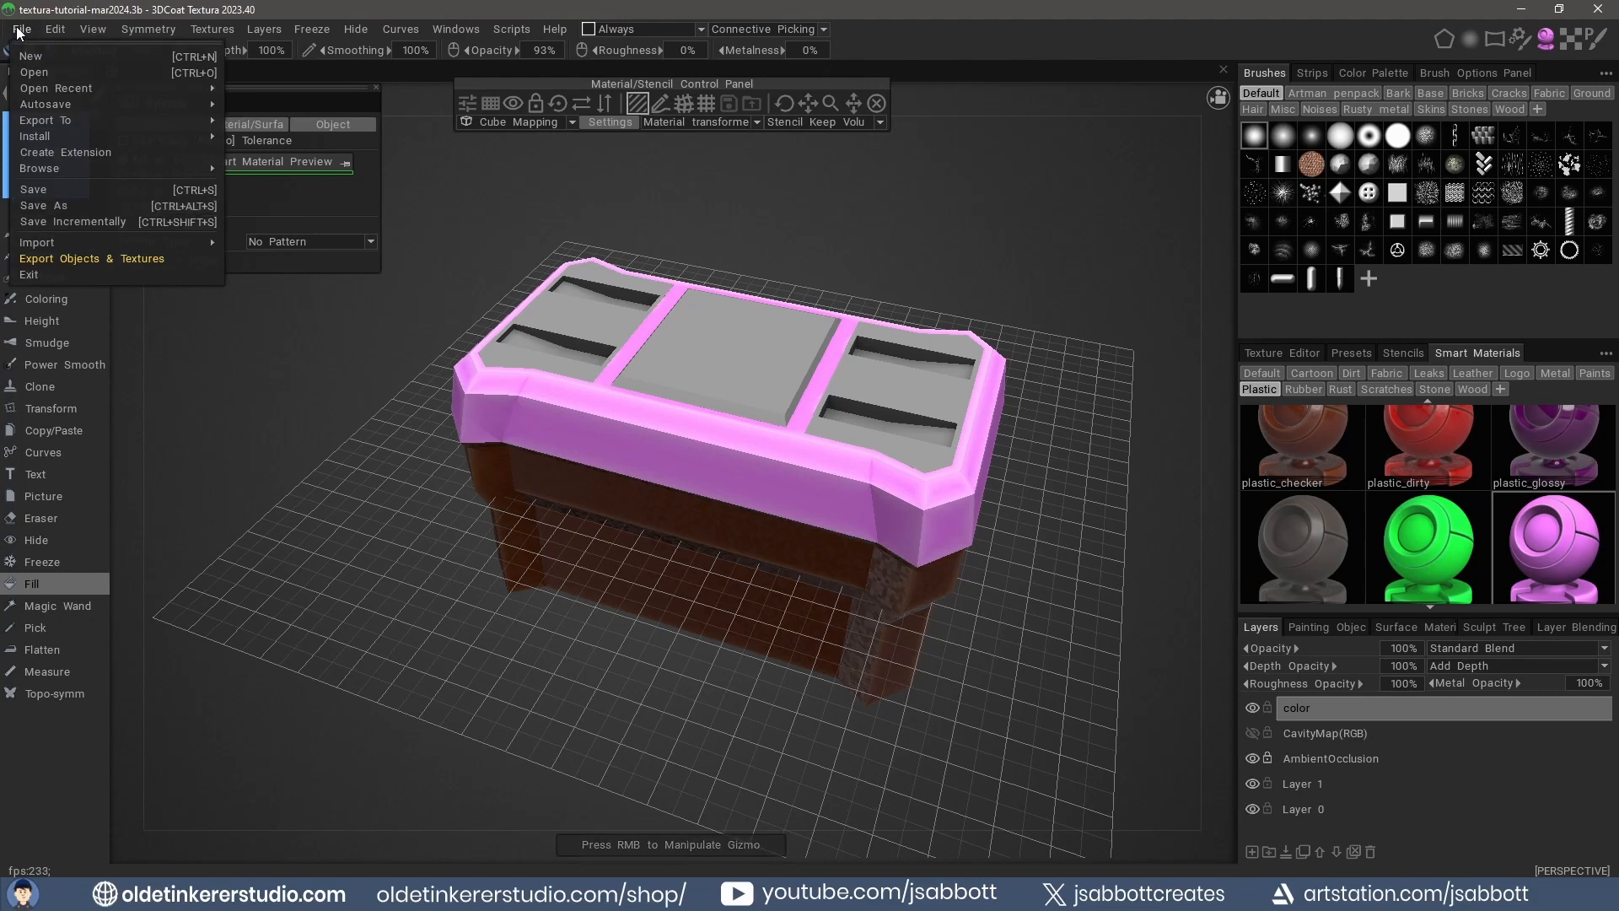
click(39, 191)
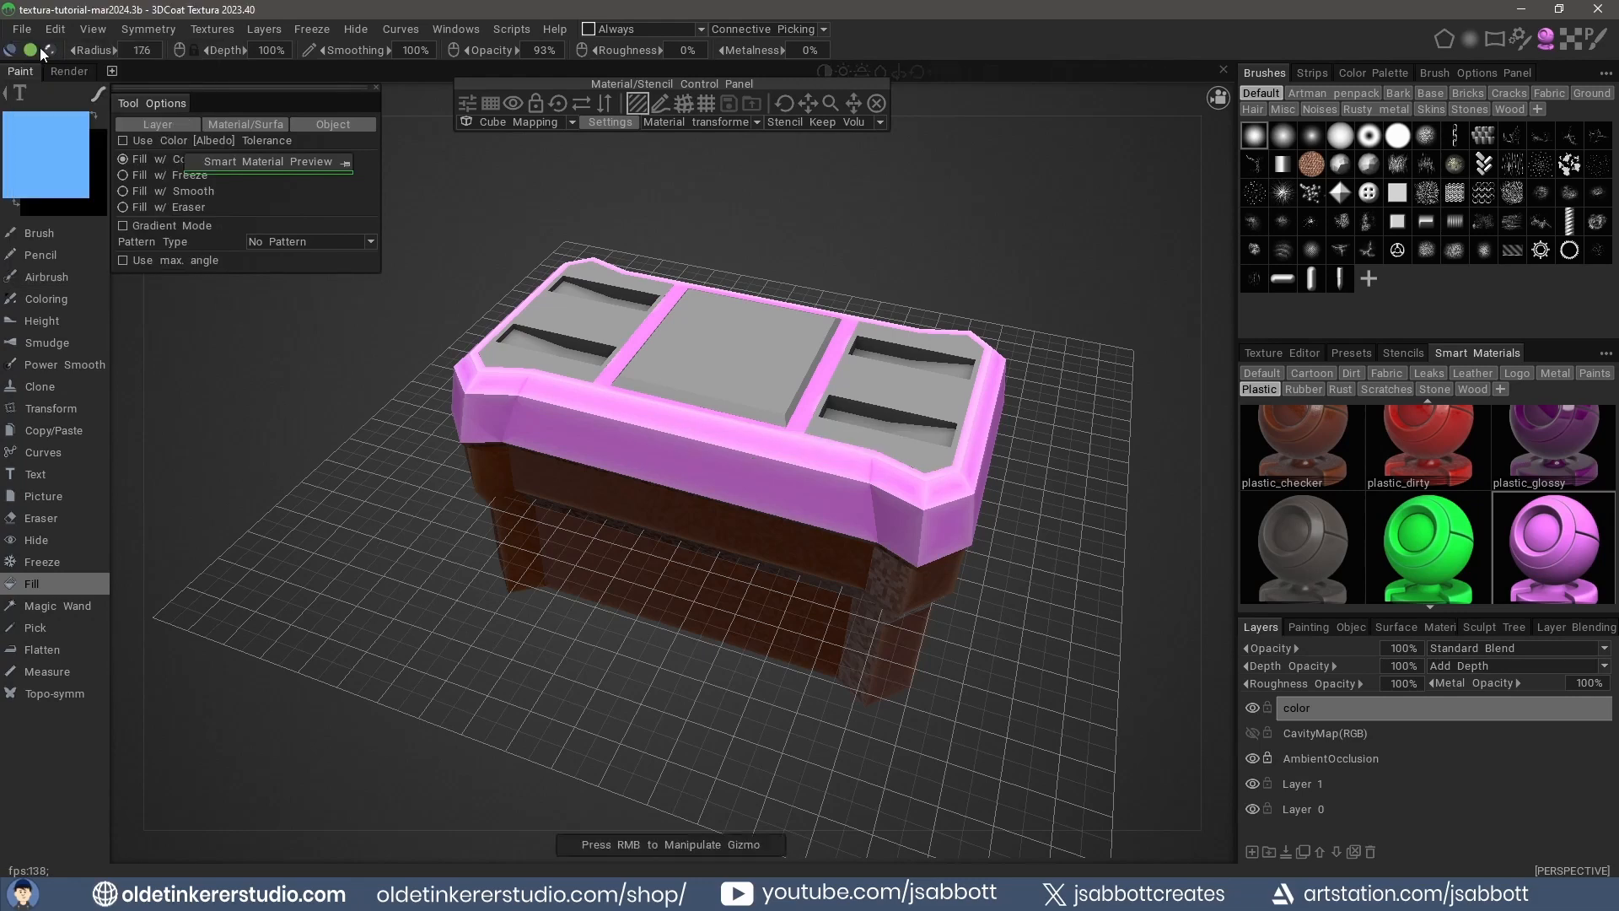
click(22, 30)
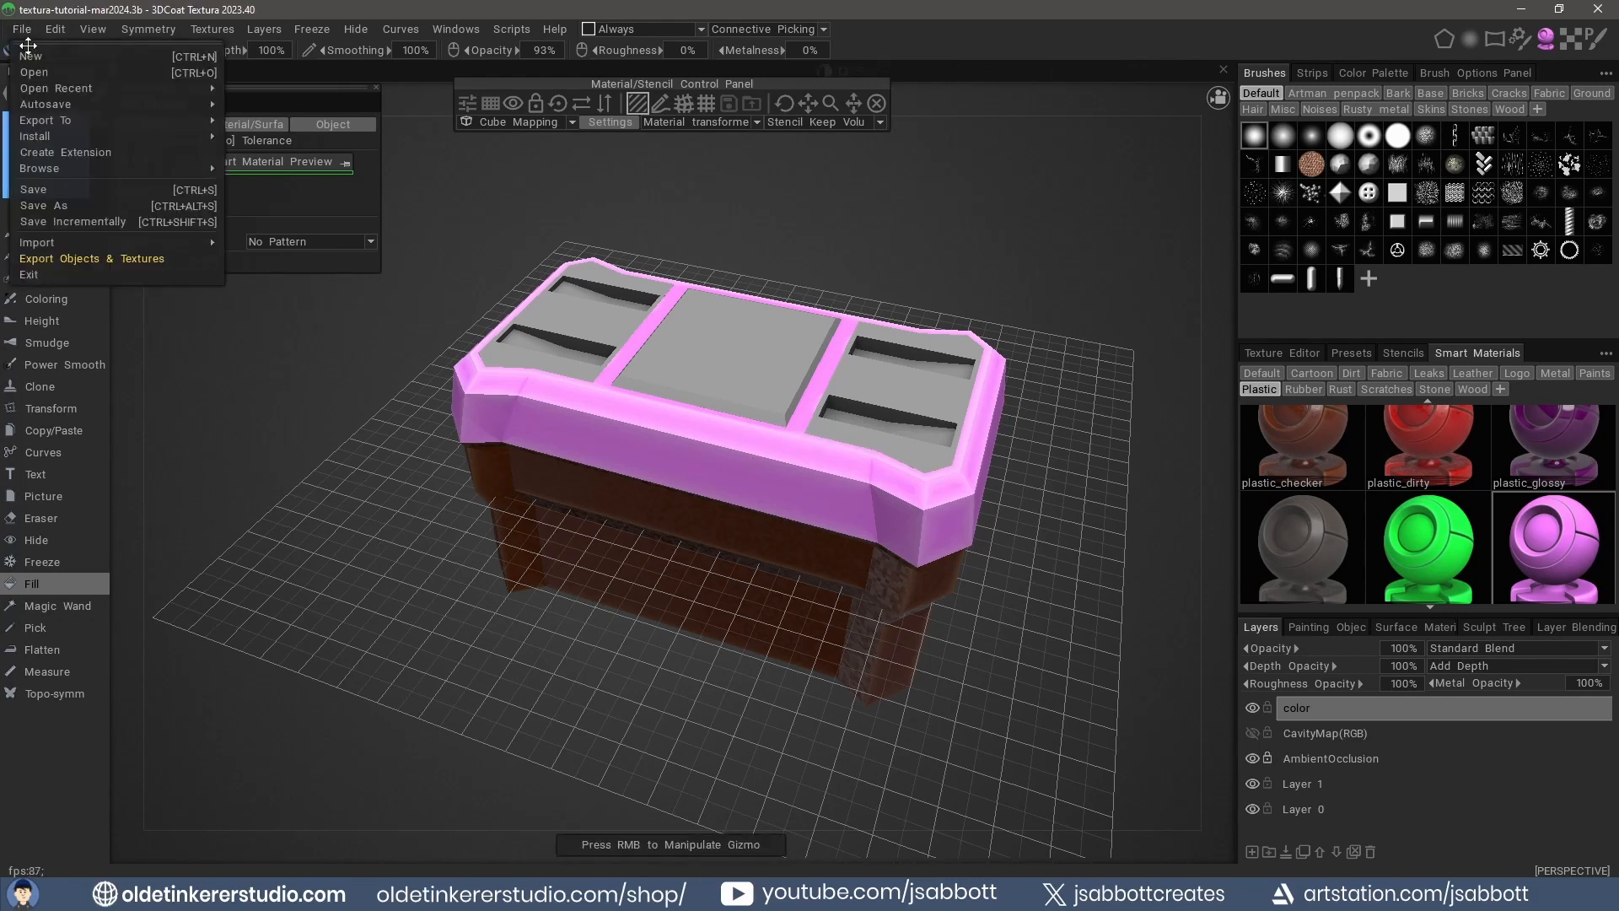
mouse_move(44, 135)
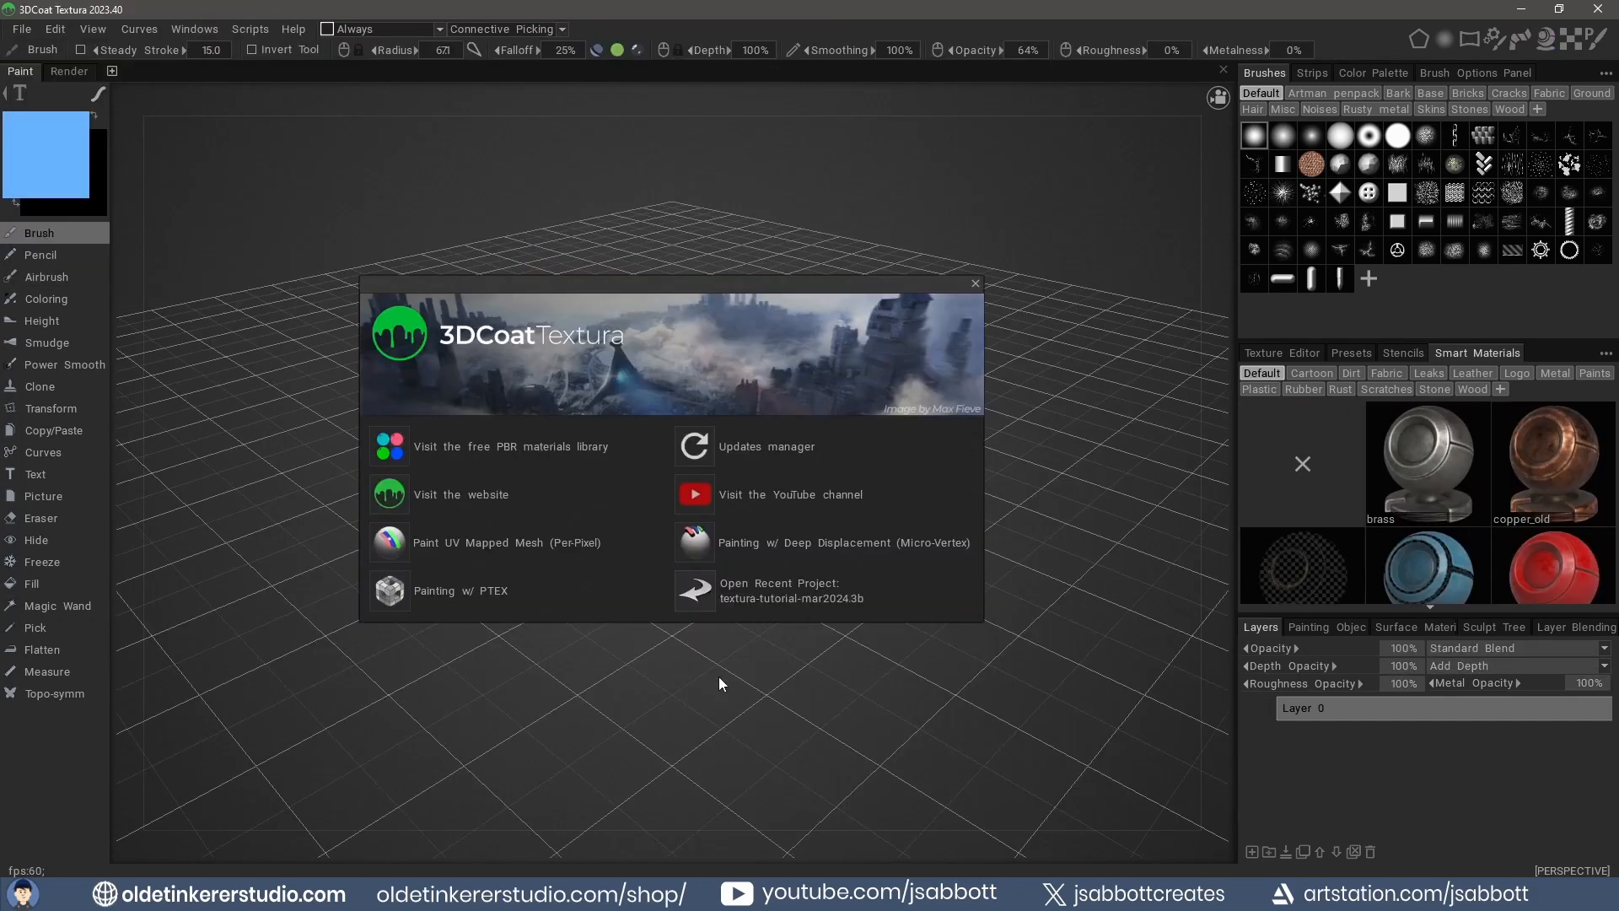
Reopen the recent project textura-tutorial-mar2024.3b and select the MTL00005_Plastic smart material in the Plastic category.
click(787, 597)
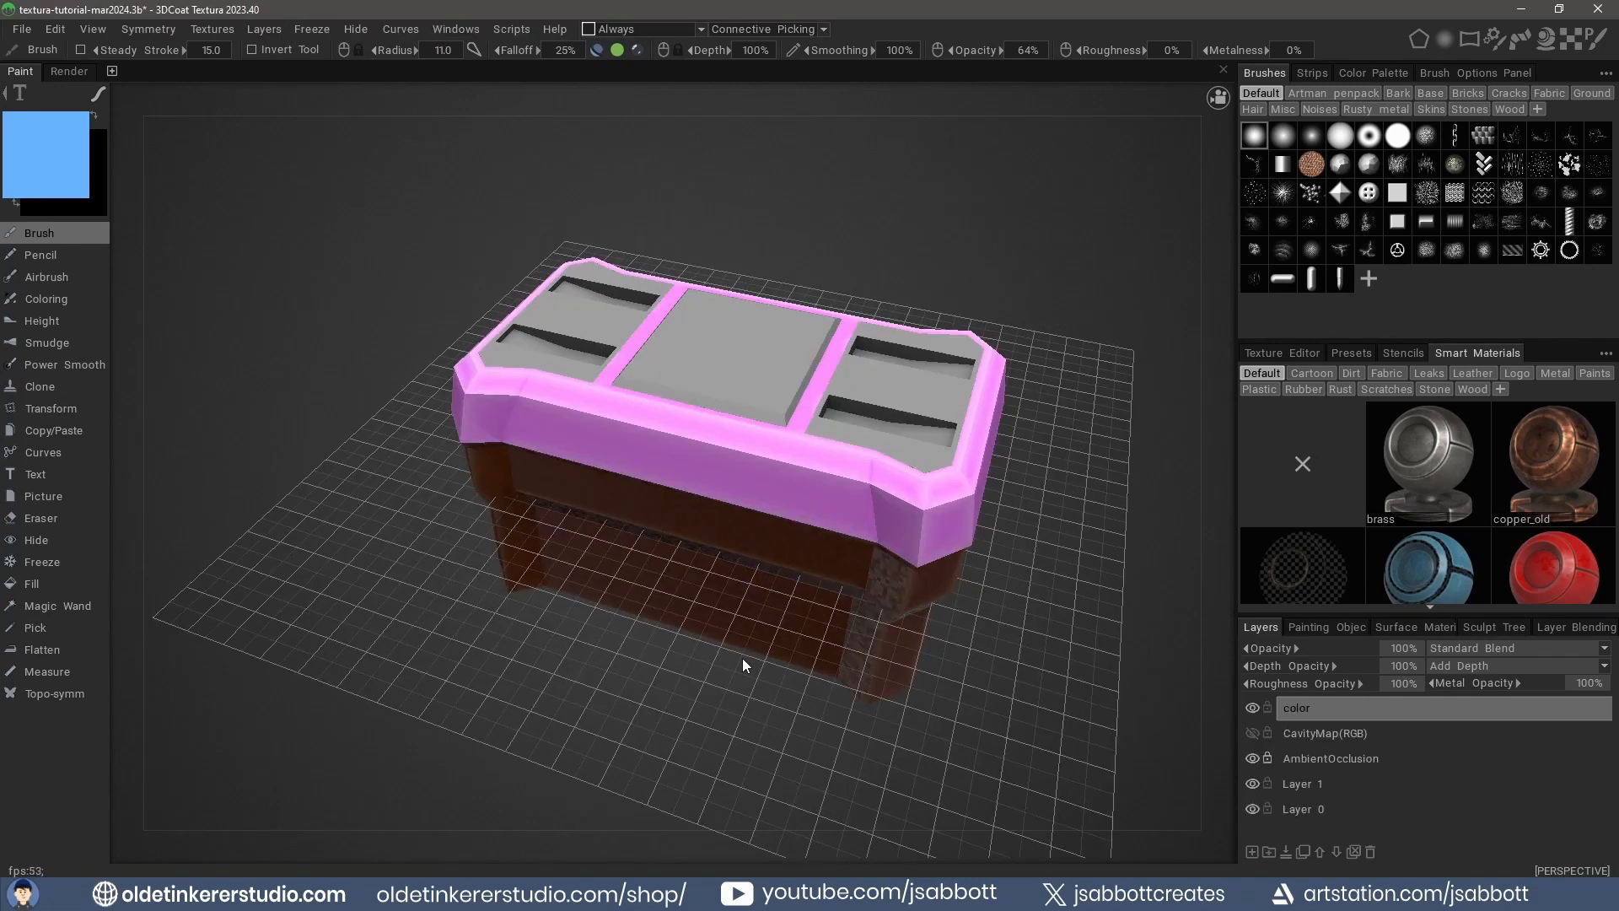
click(1256, 390)
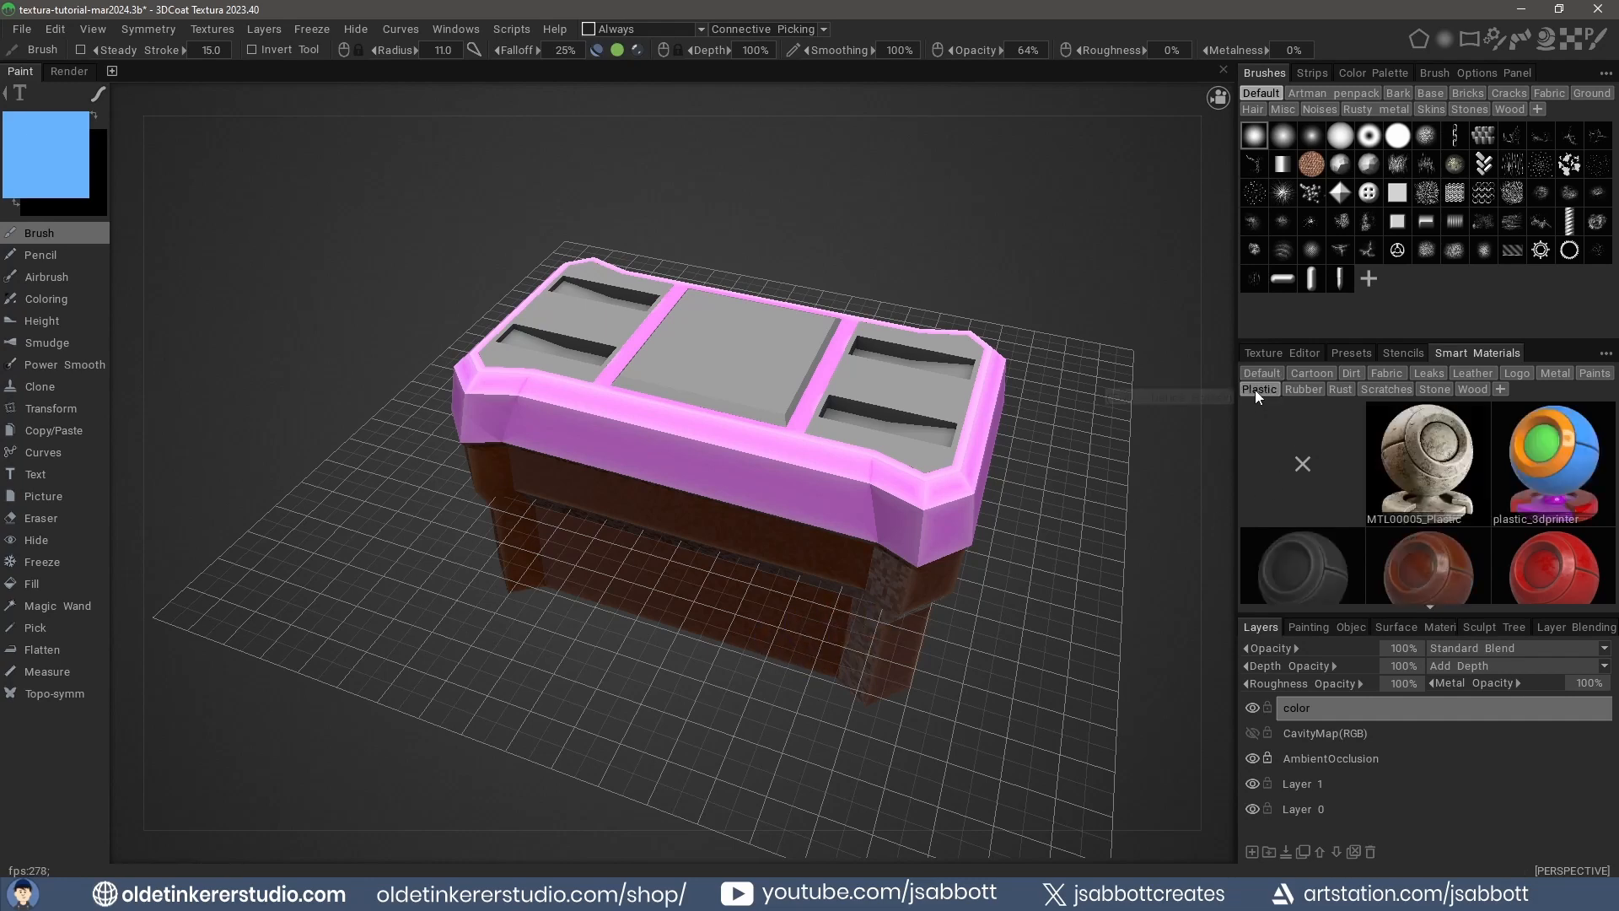
right_click(1435, 475)
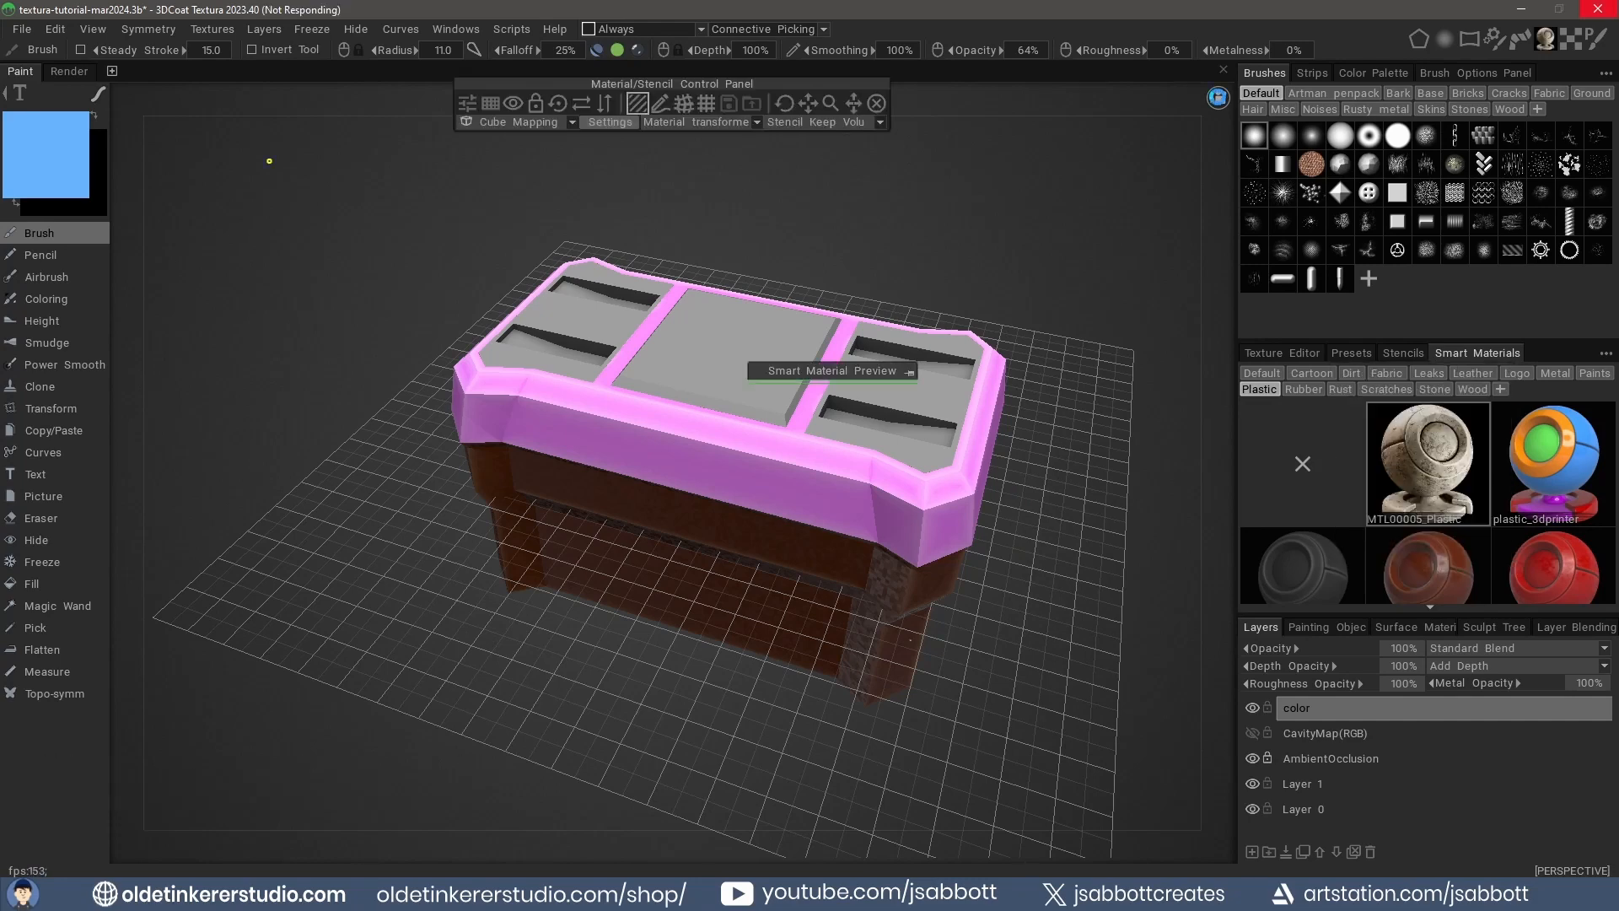
From the top view, move the collapsed Smart Material Preview aside and fill the lid's two end panels with the MTL00005_Plastic material.
click(1216, 98)
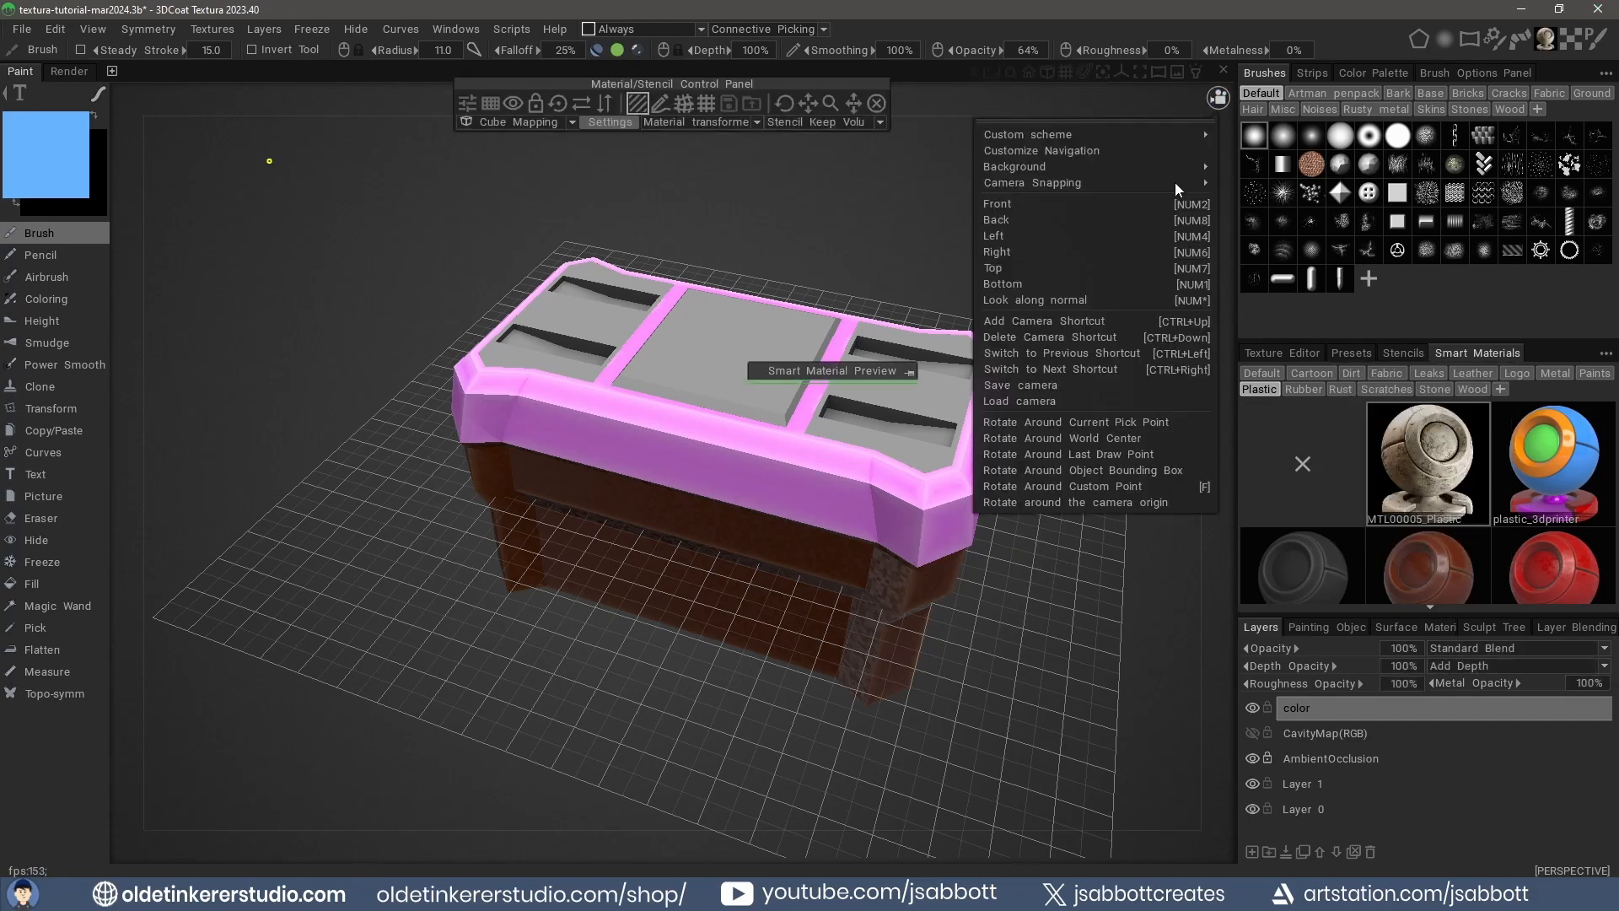
click(1022, 267)
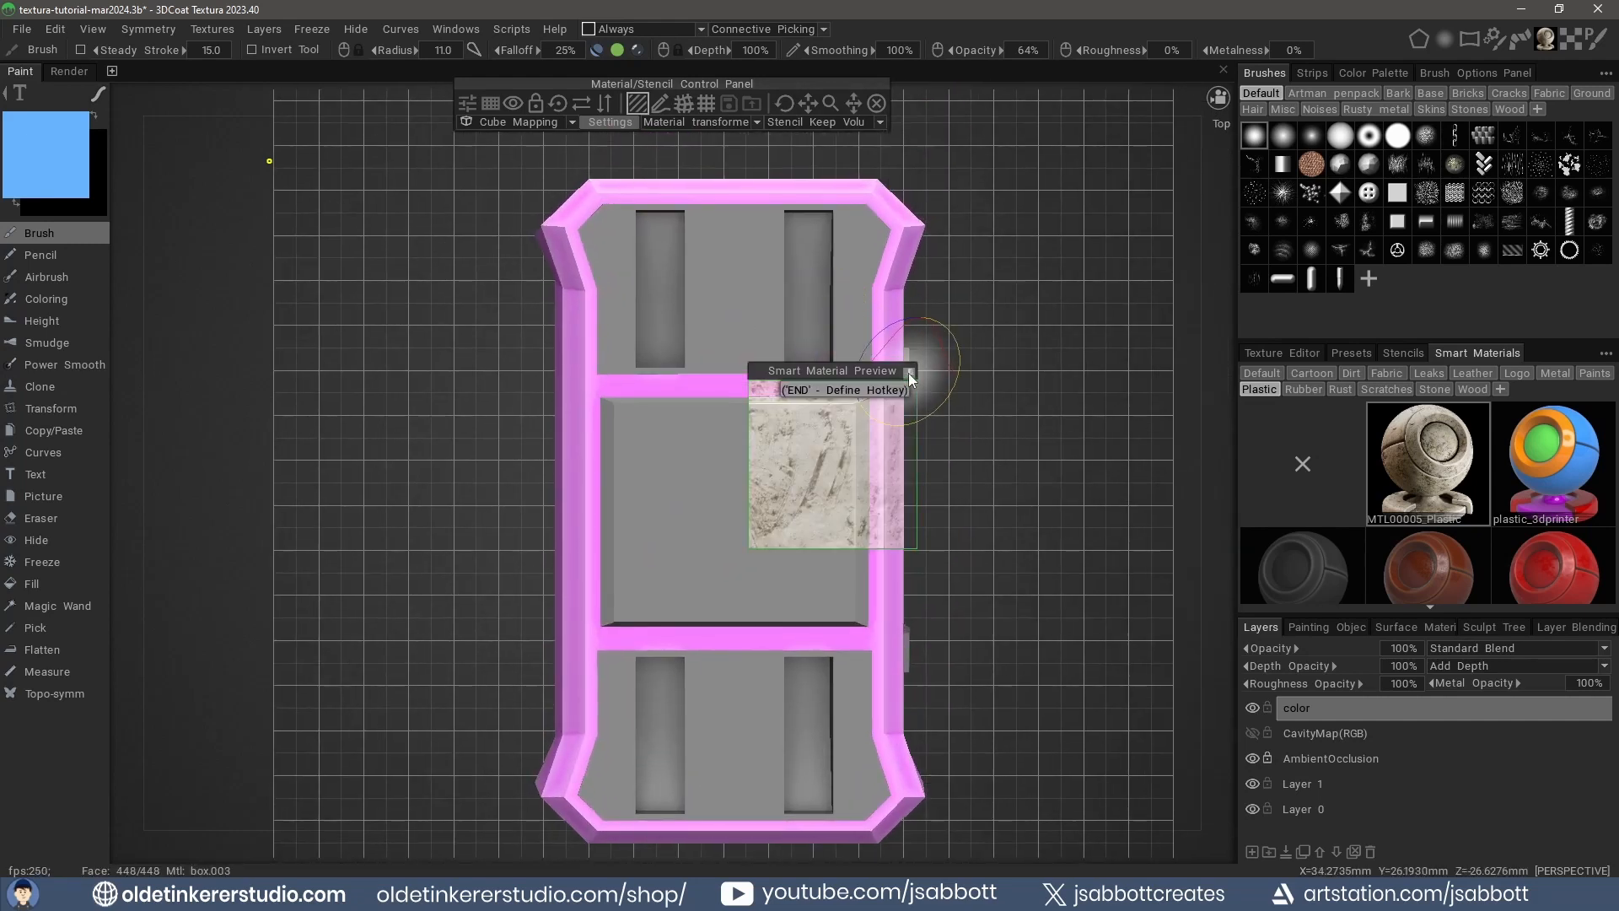
click(814, 211)
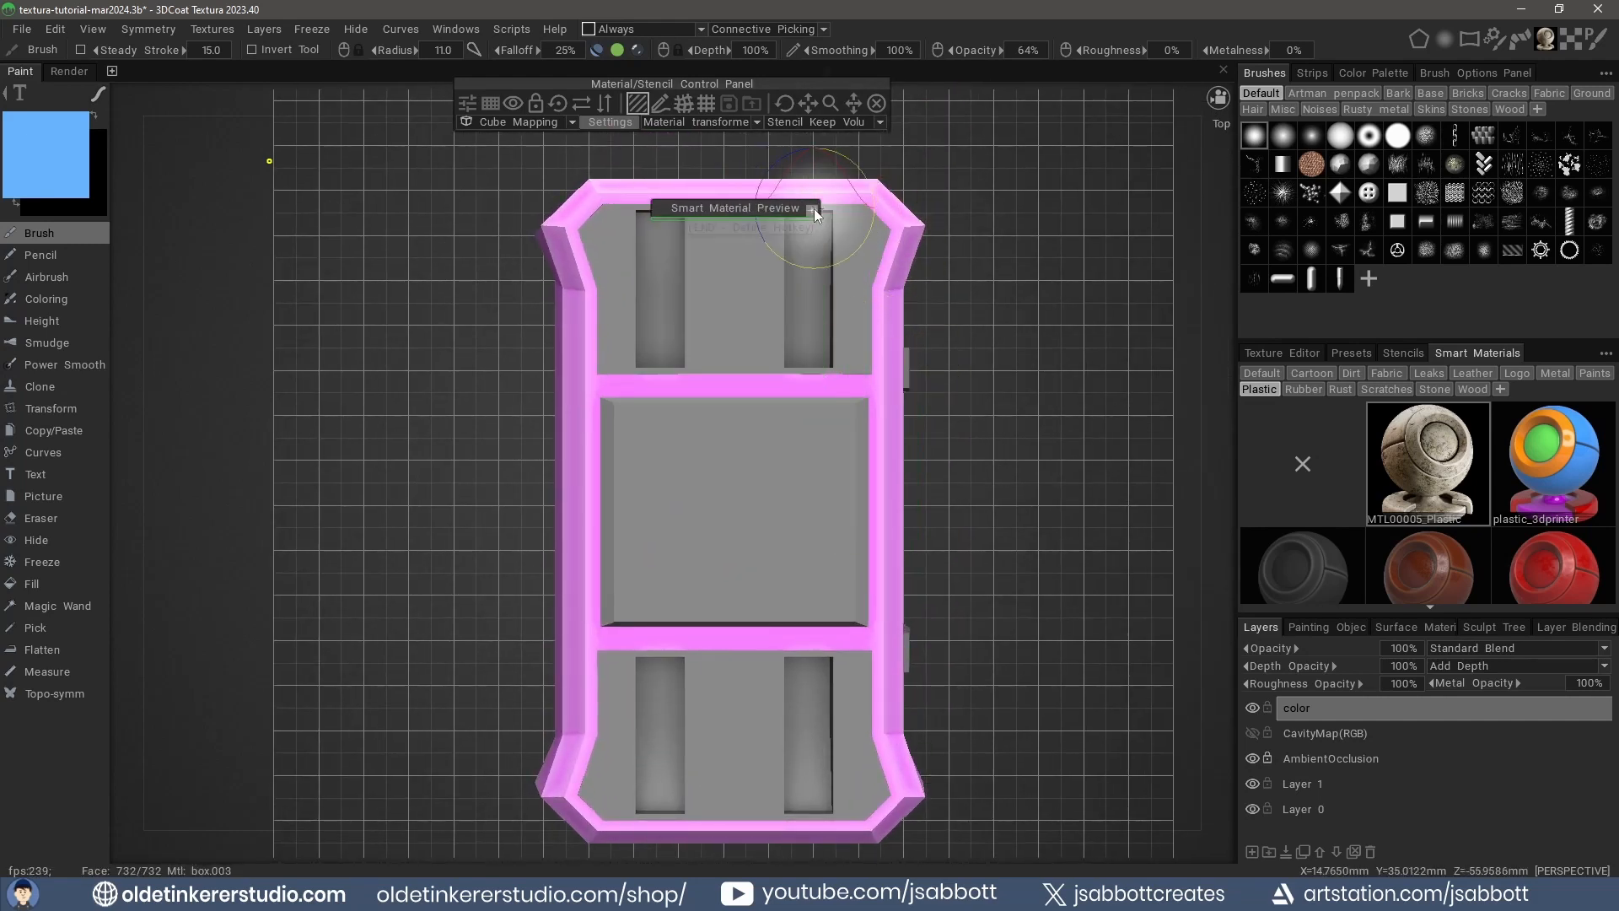
click(35, 582)
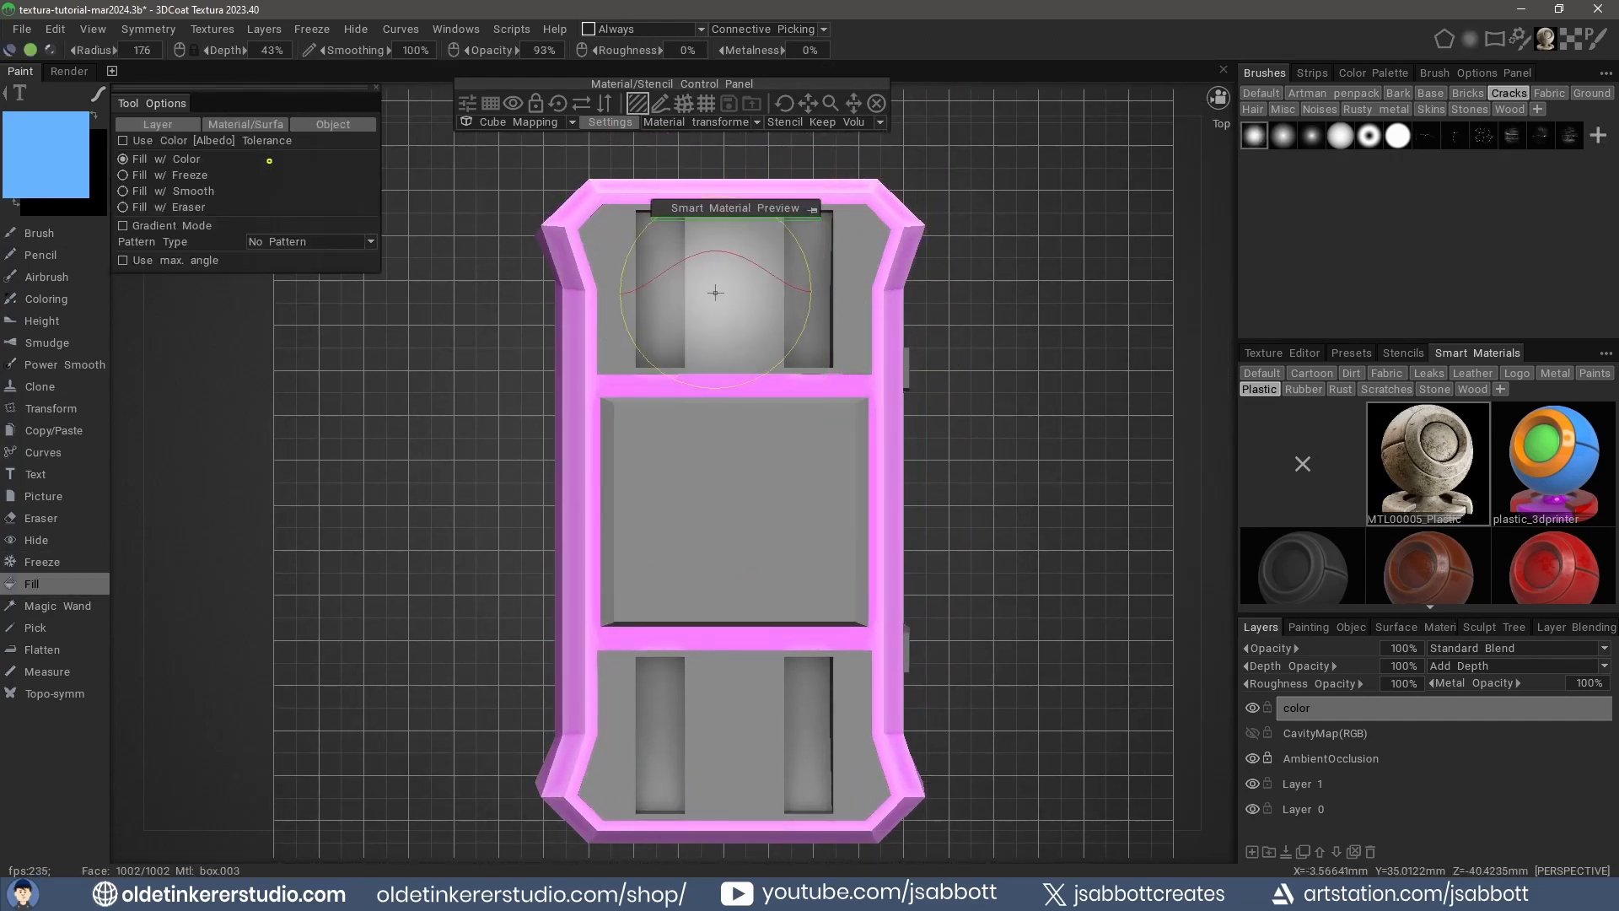
click(716, 300)
click(730, 712)
alt+drag(994, 675, 934, 359)
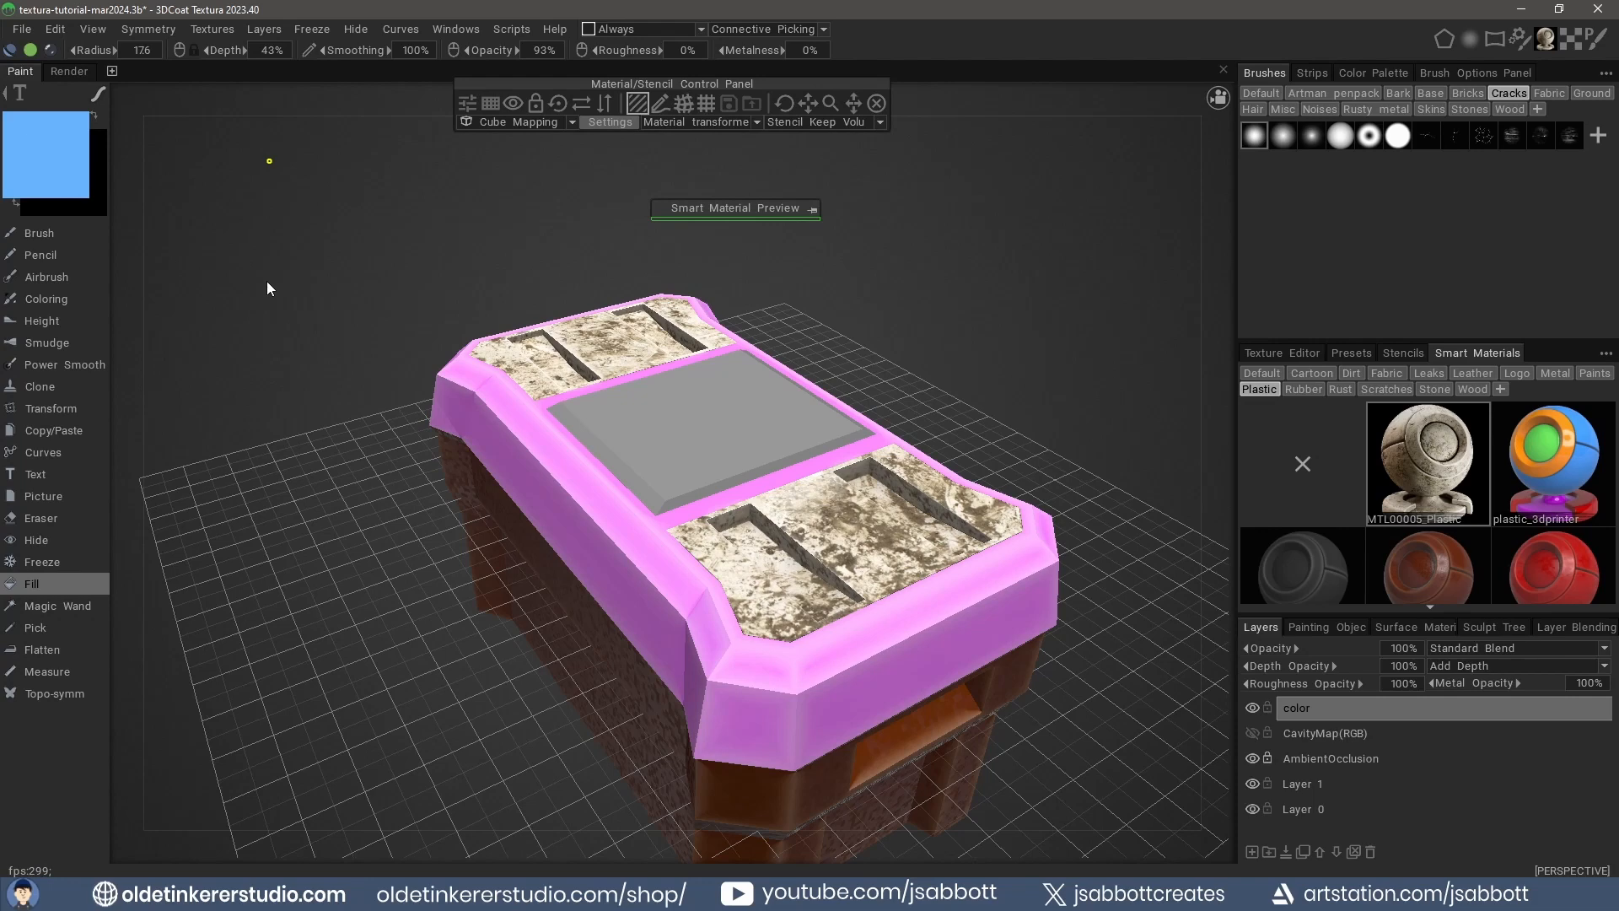
Turn off color painting for the current foreground color.
right_click(54, 166)
click(1304, 296)
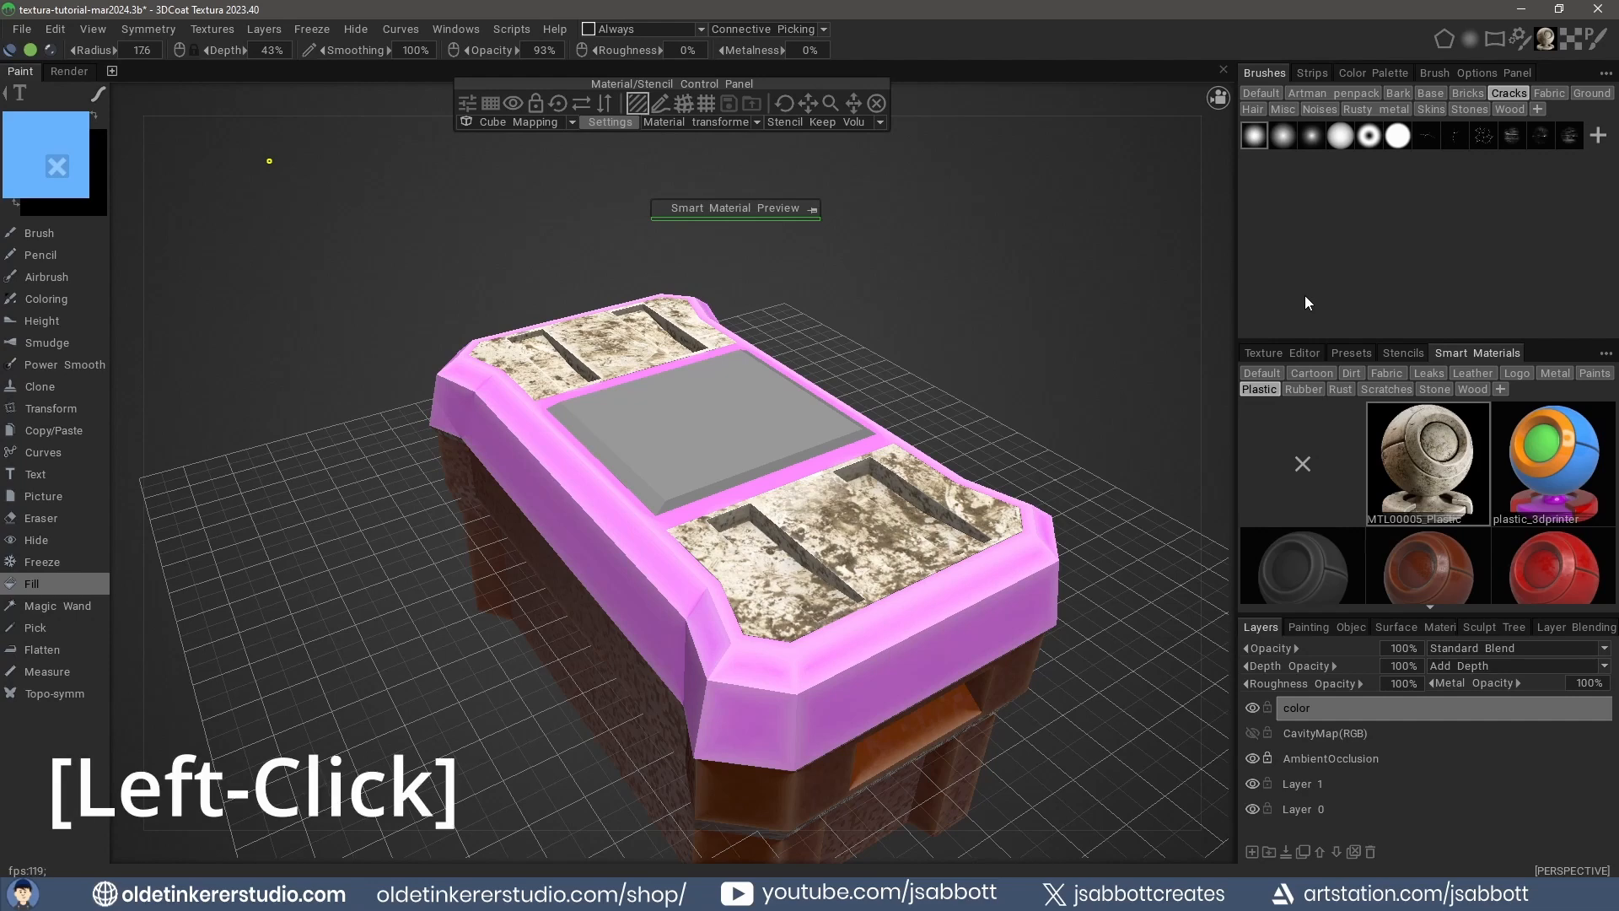
click(1254, 413)
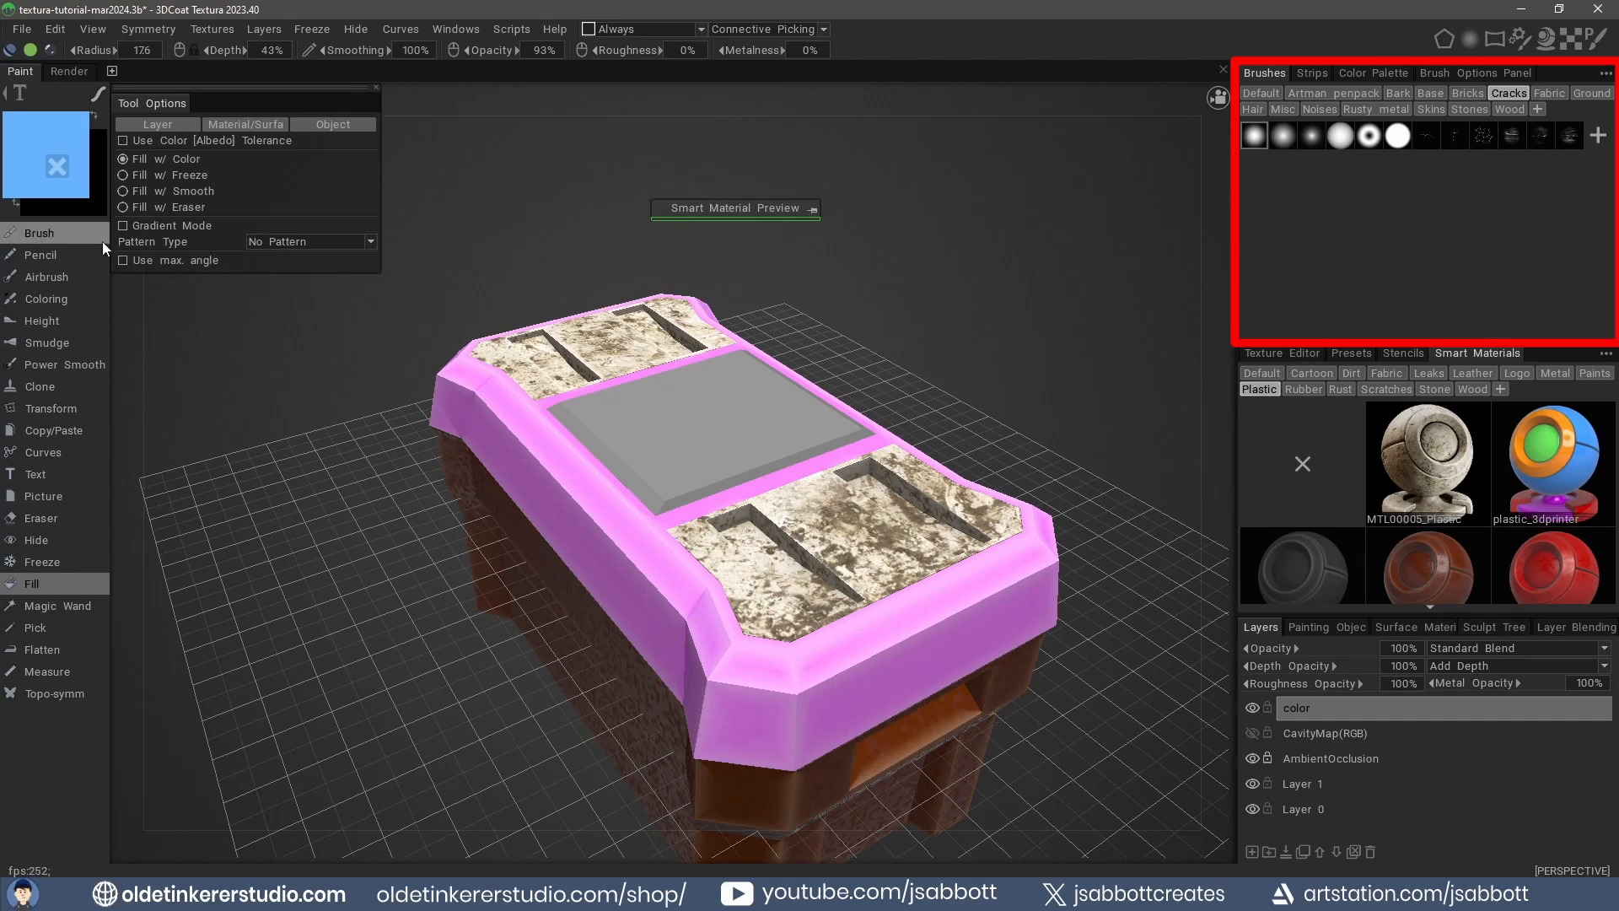
Set up the Brush tool with the crack_3 alpha from the Cracks category and a depth of -50%.
click(49, 234)
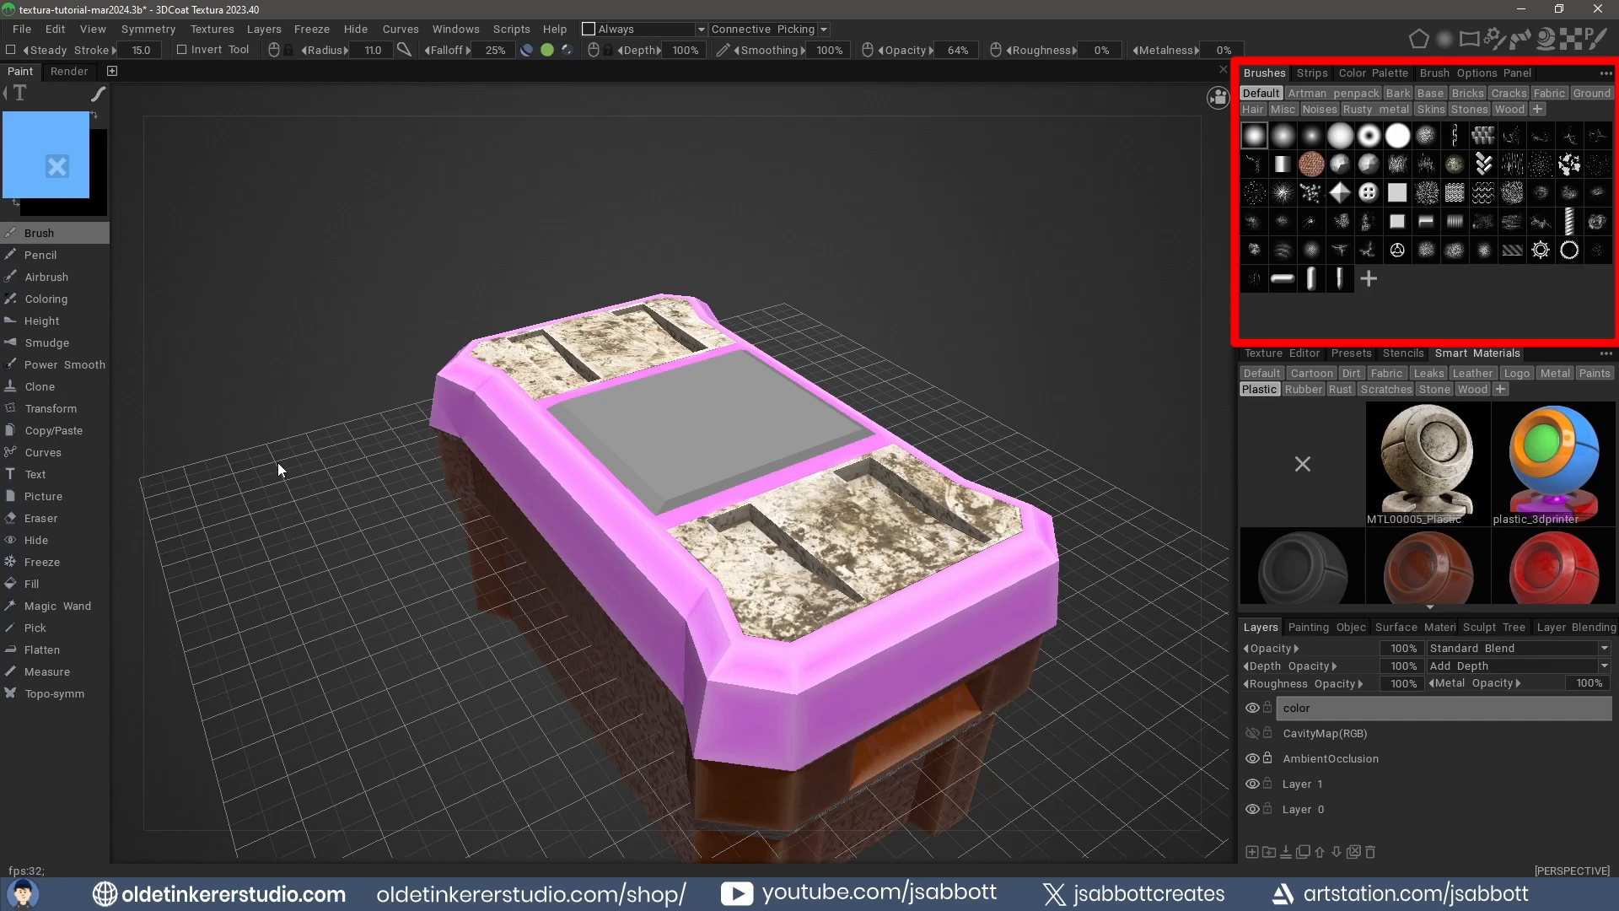
click(1509, 93)
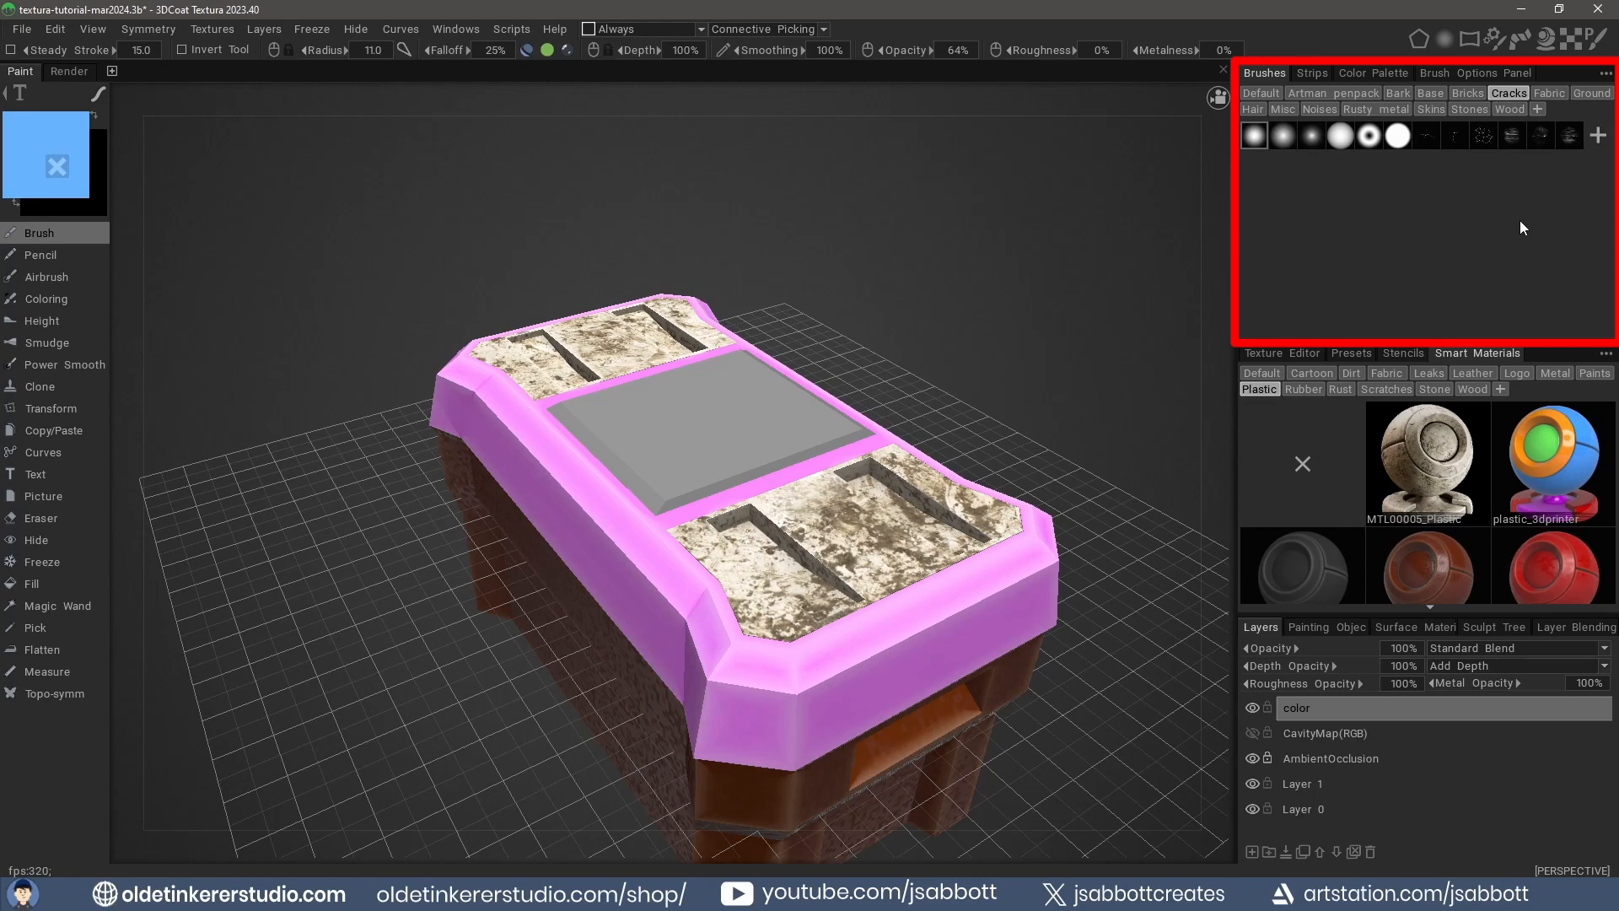
click(1485, 130)
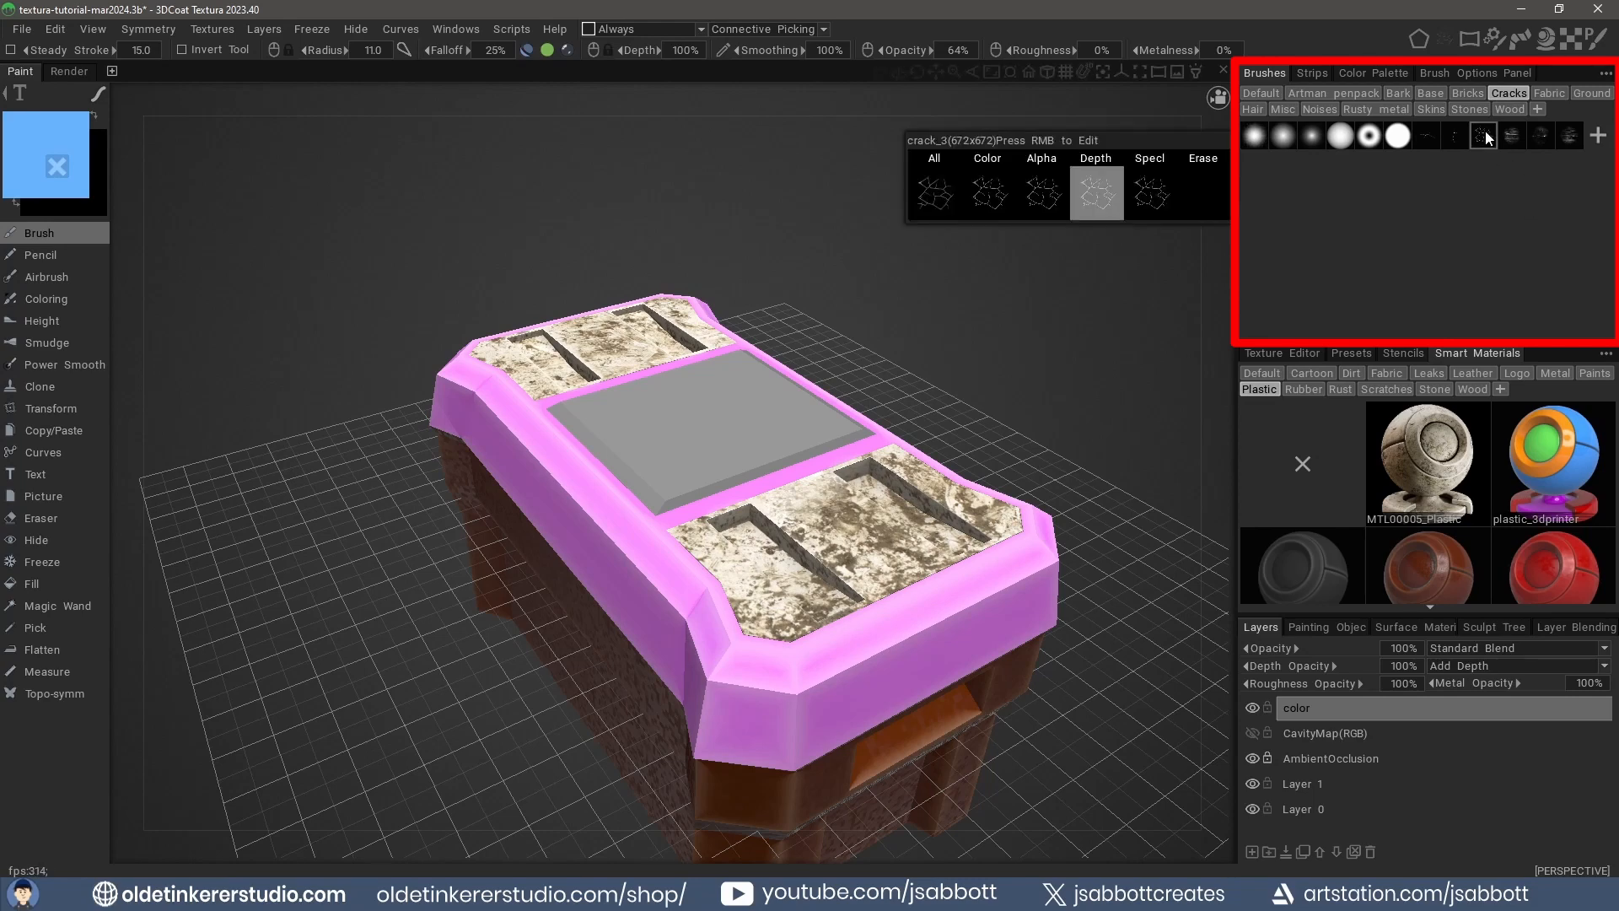
click(681, 49)
text(-50)
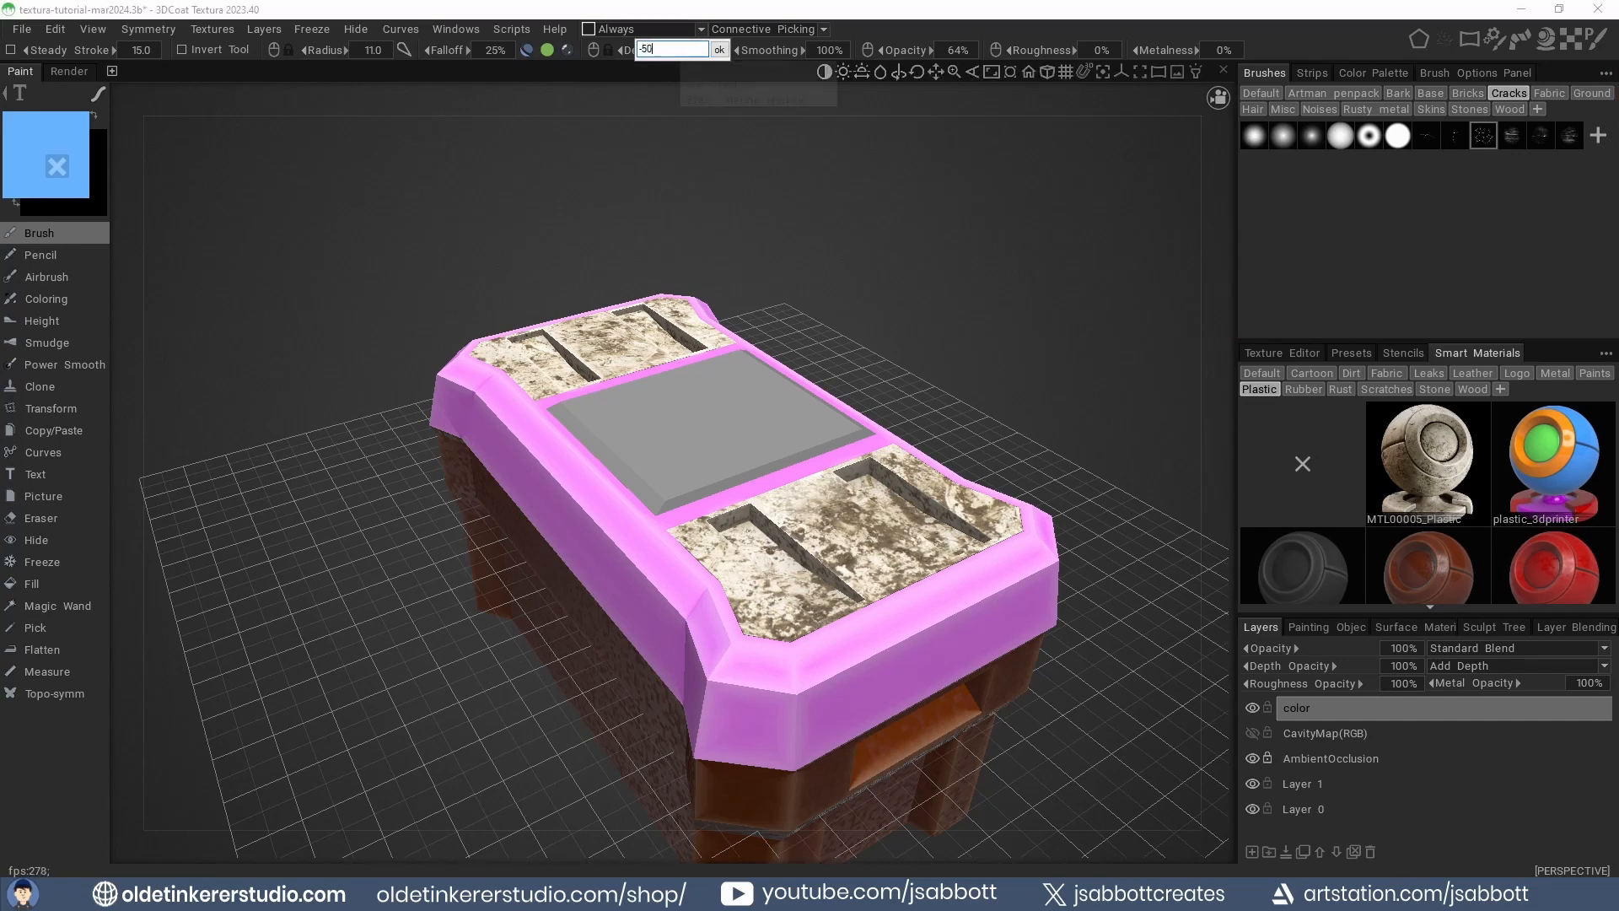
key(Return)
Choose the stamp stroke mode, reduce the brush size and stamp the crack pattern into the lid's front face.
key(e)
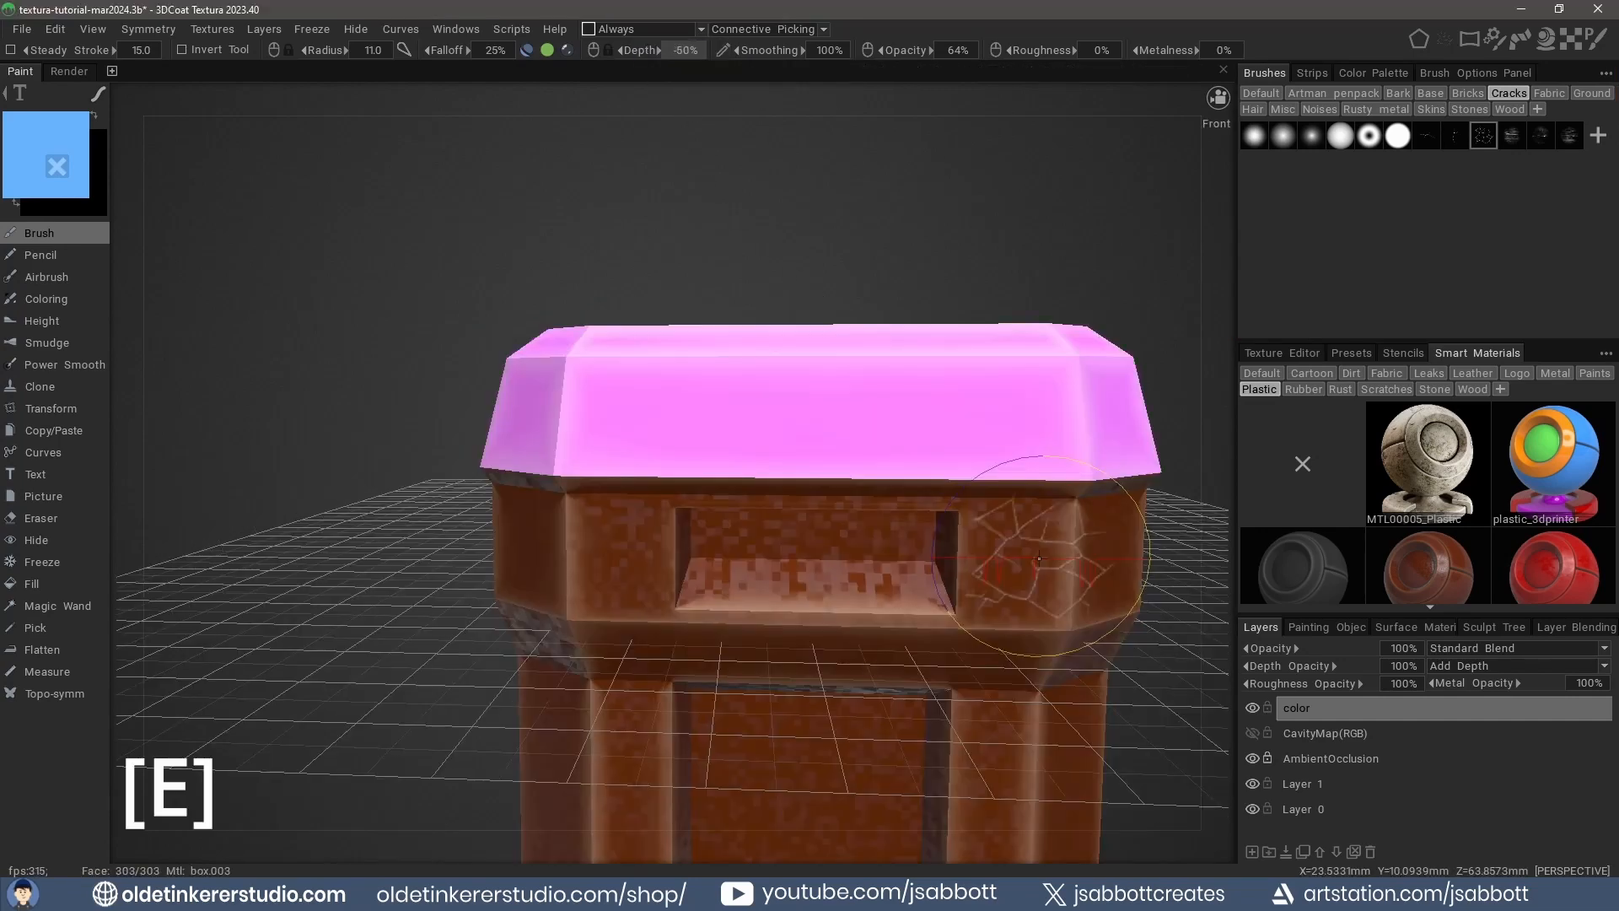
key(e)
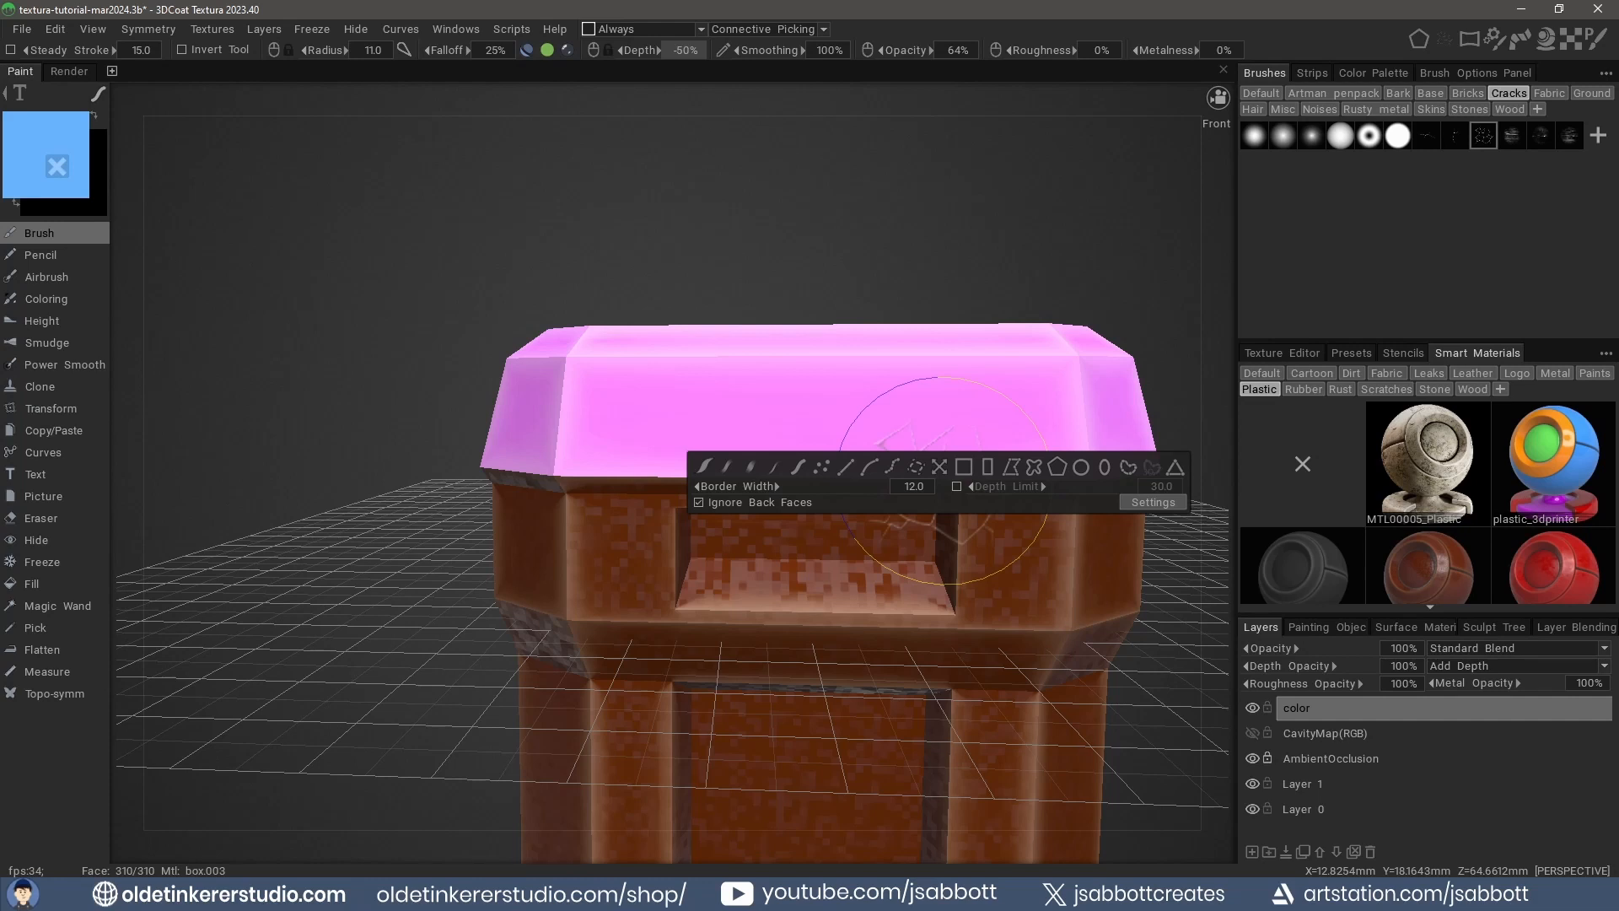
click(915, 467)
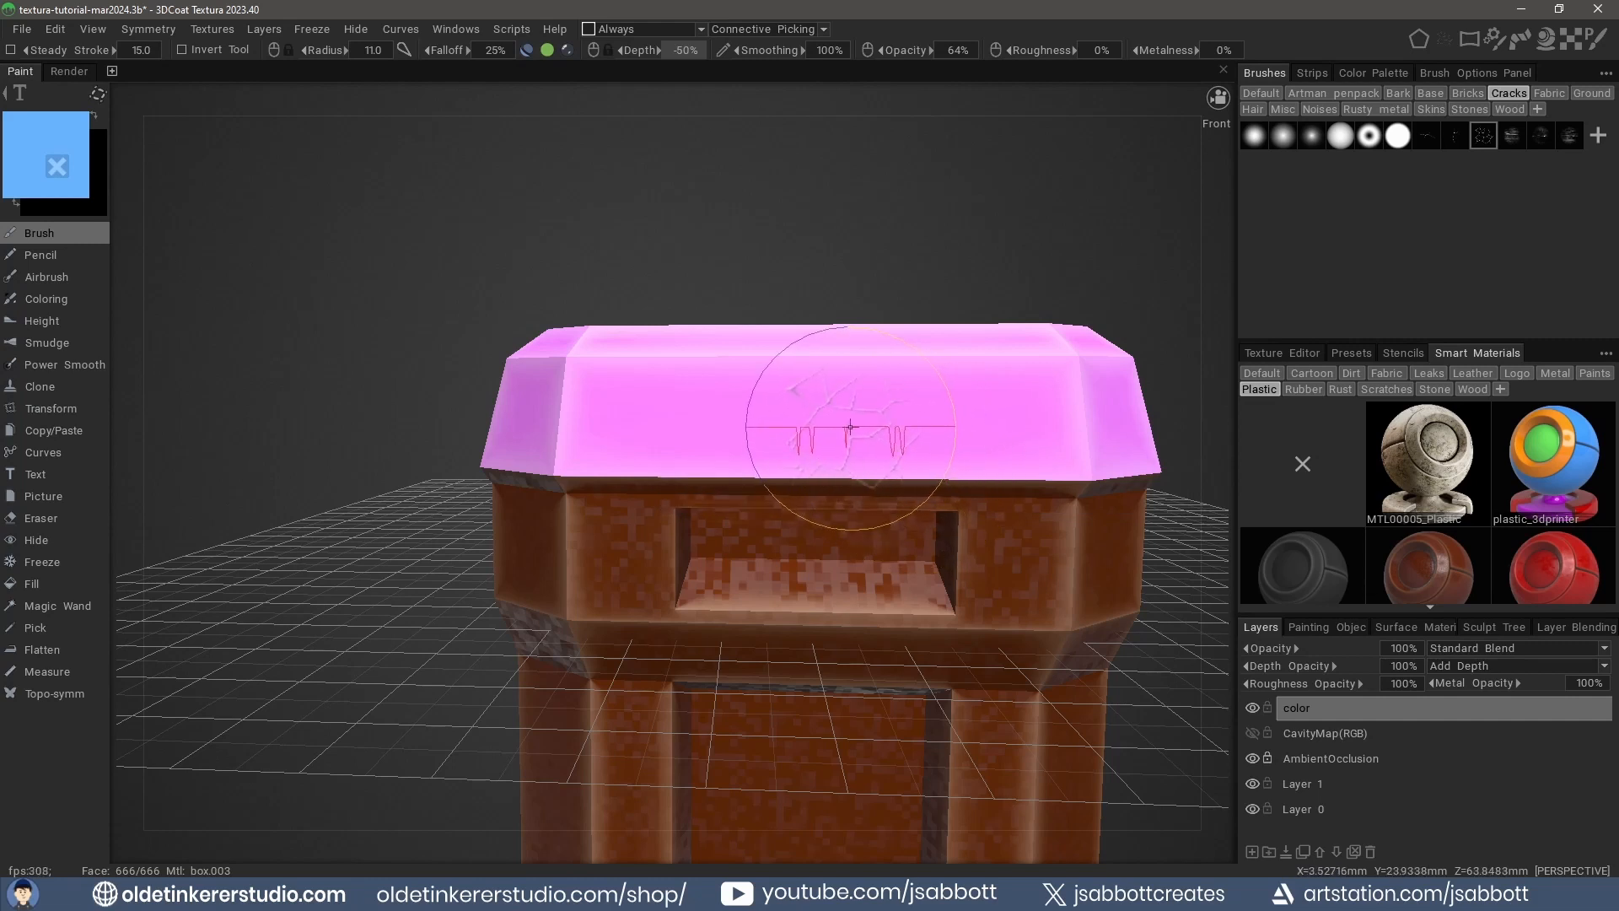
key(bracketleft)
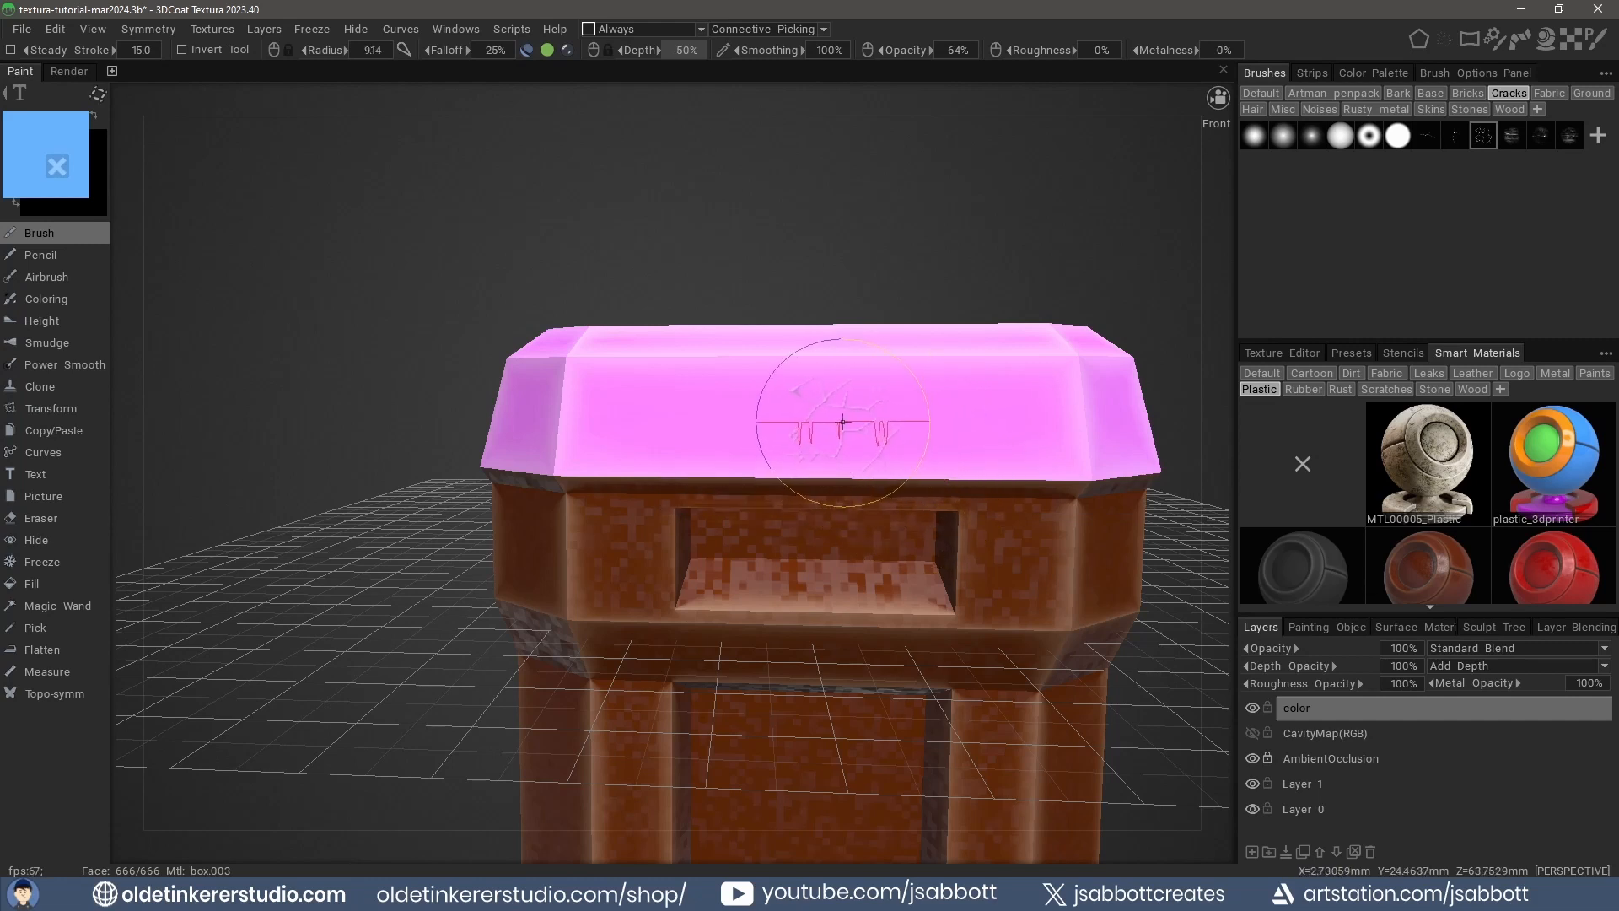
mouse_move(822, 413)
mouse_down()
mouse_move(903, 368)
mouse_move(899, 342)
mouse_up()
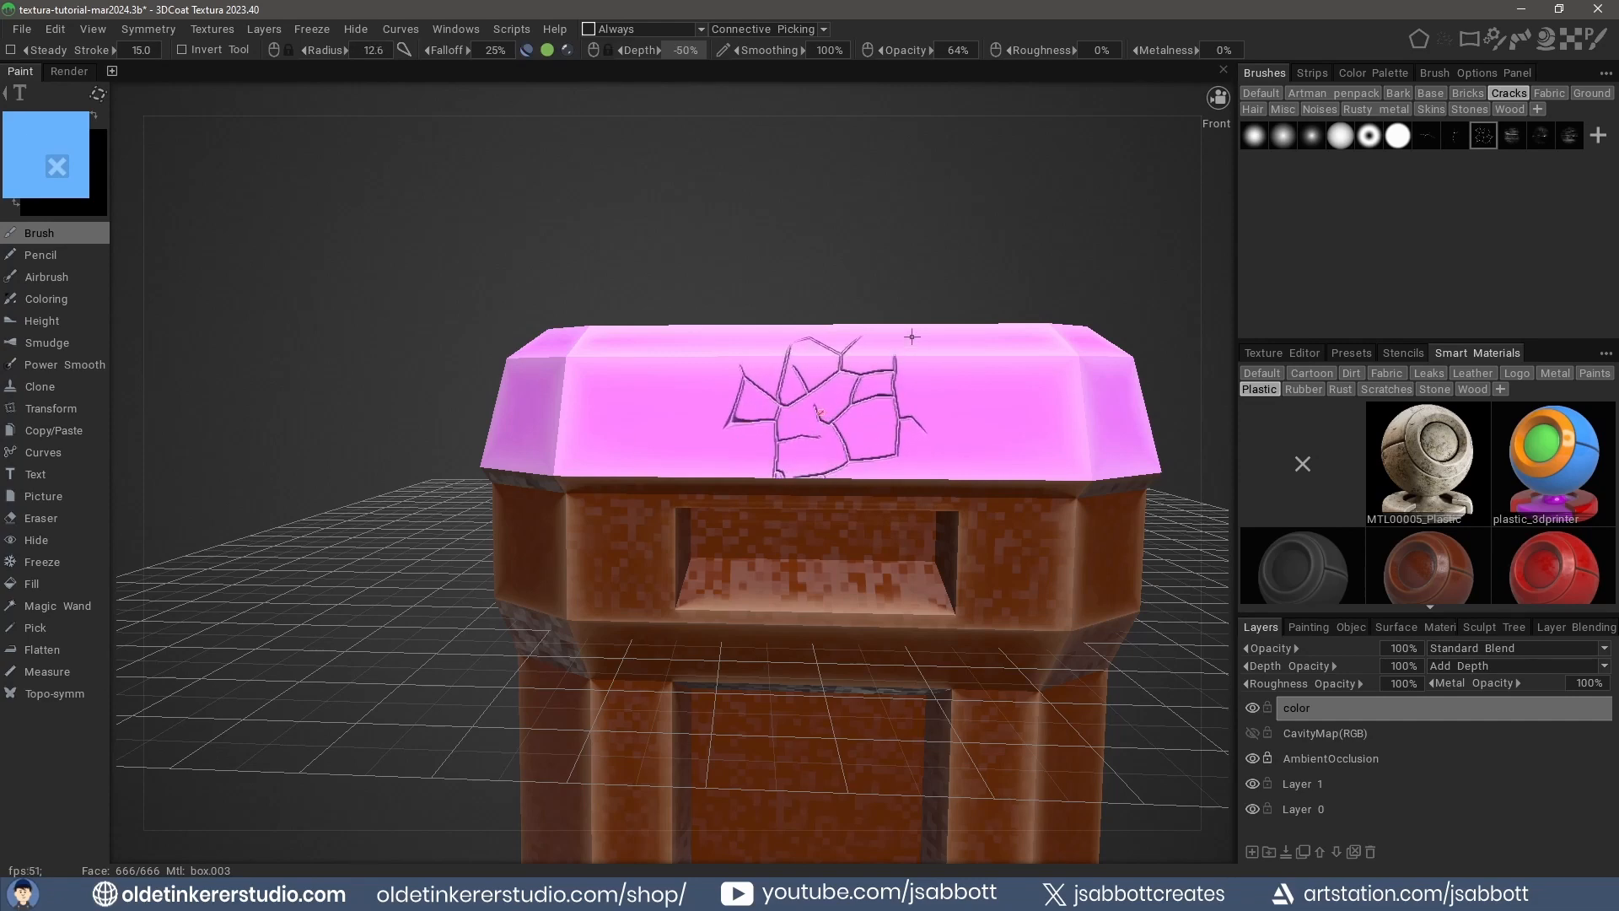
alt+drag(1091, 495, 947, 524)
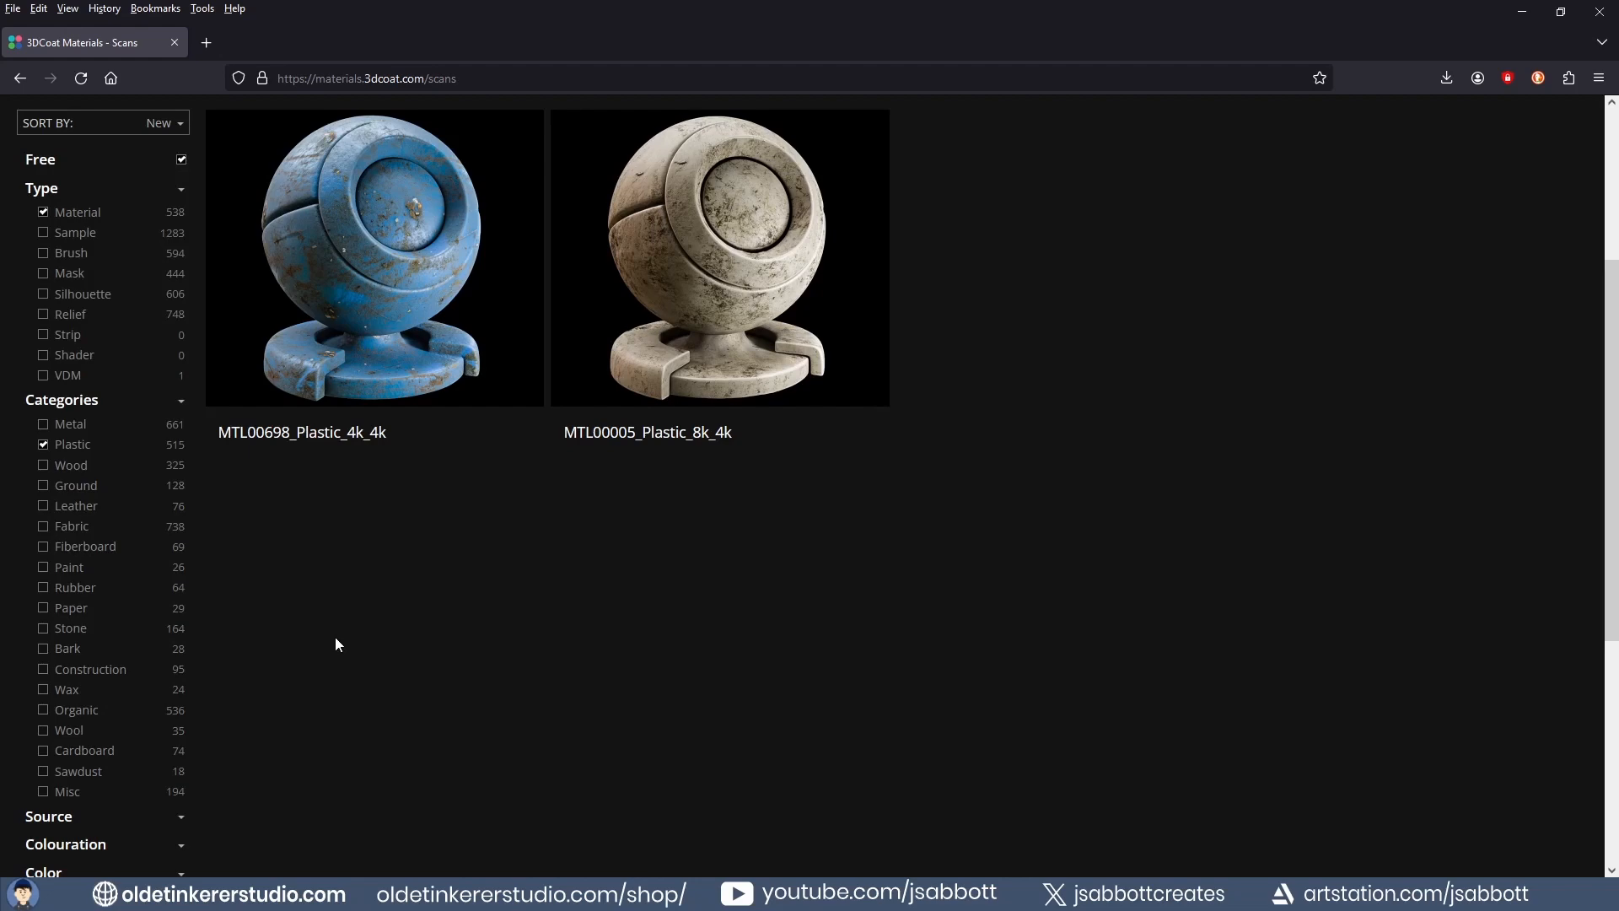
On the 3DCoat Materials website, replace the Plastic material filter with the free Brush type and open brush61.
click(44, 445)
click(43, 253)
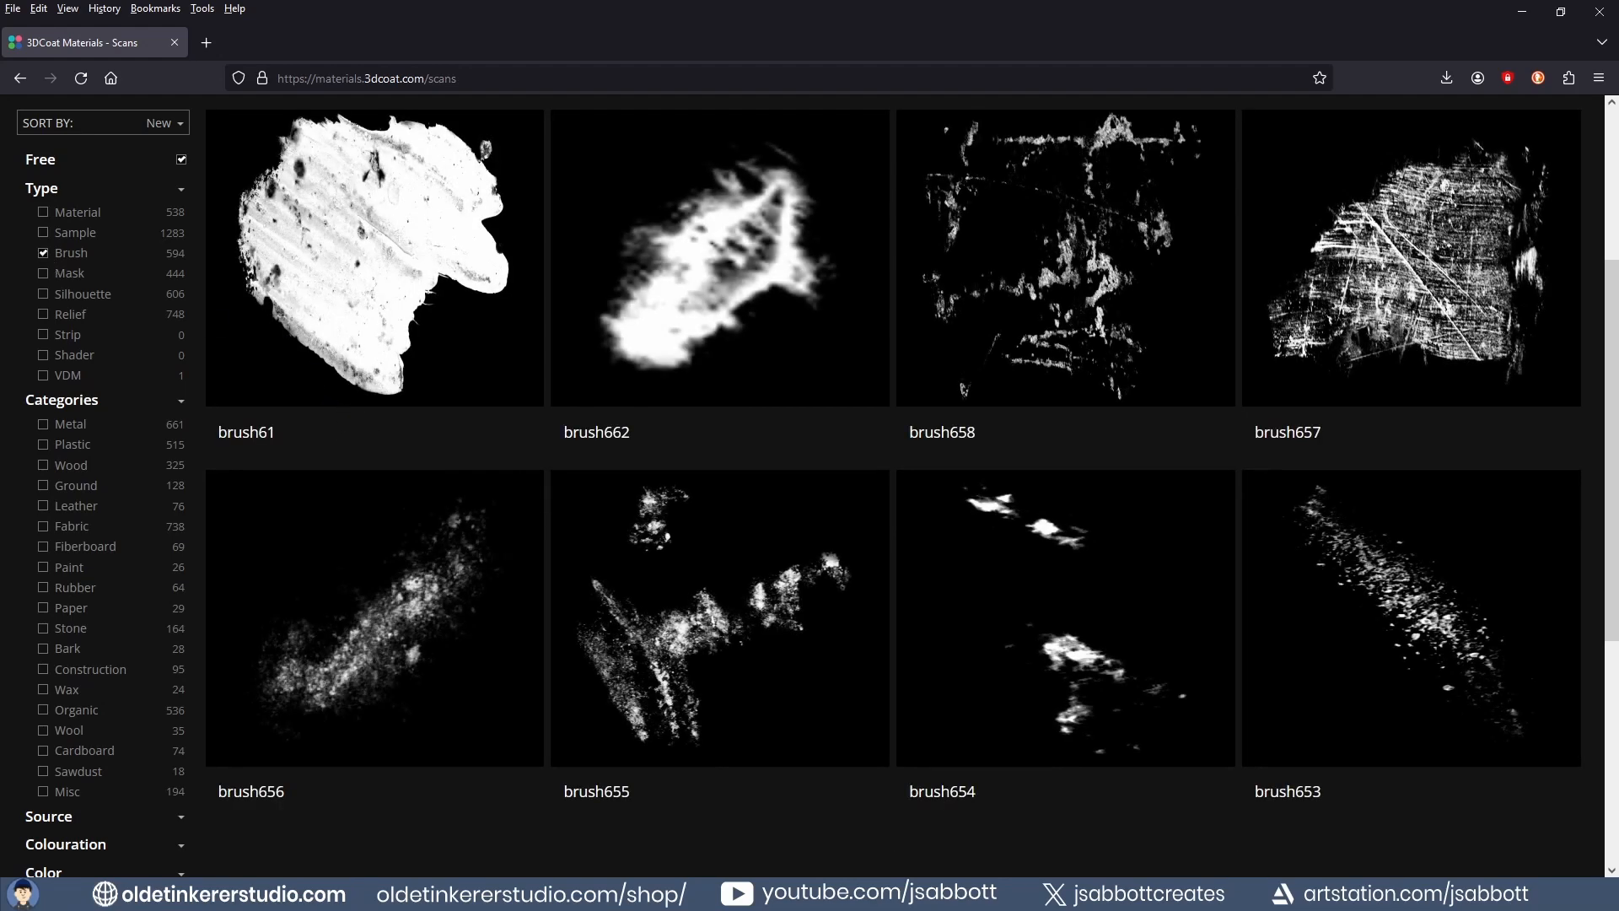
click(364, 282)
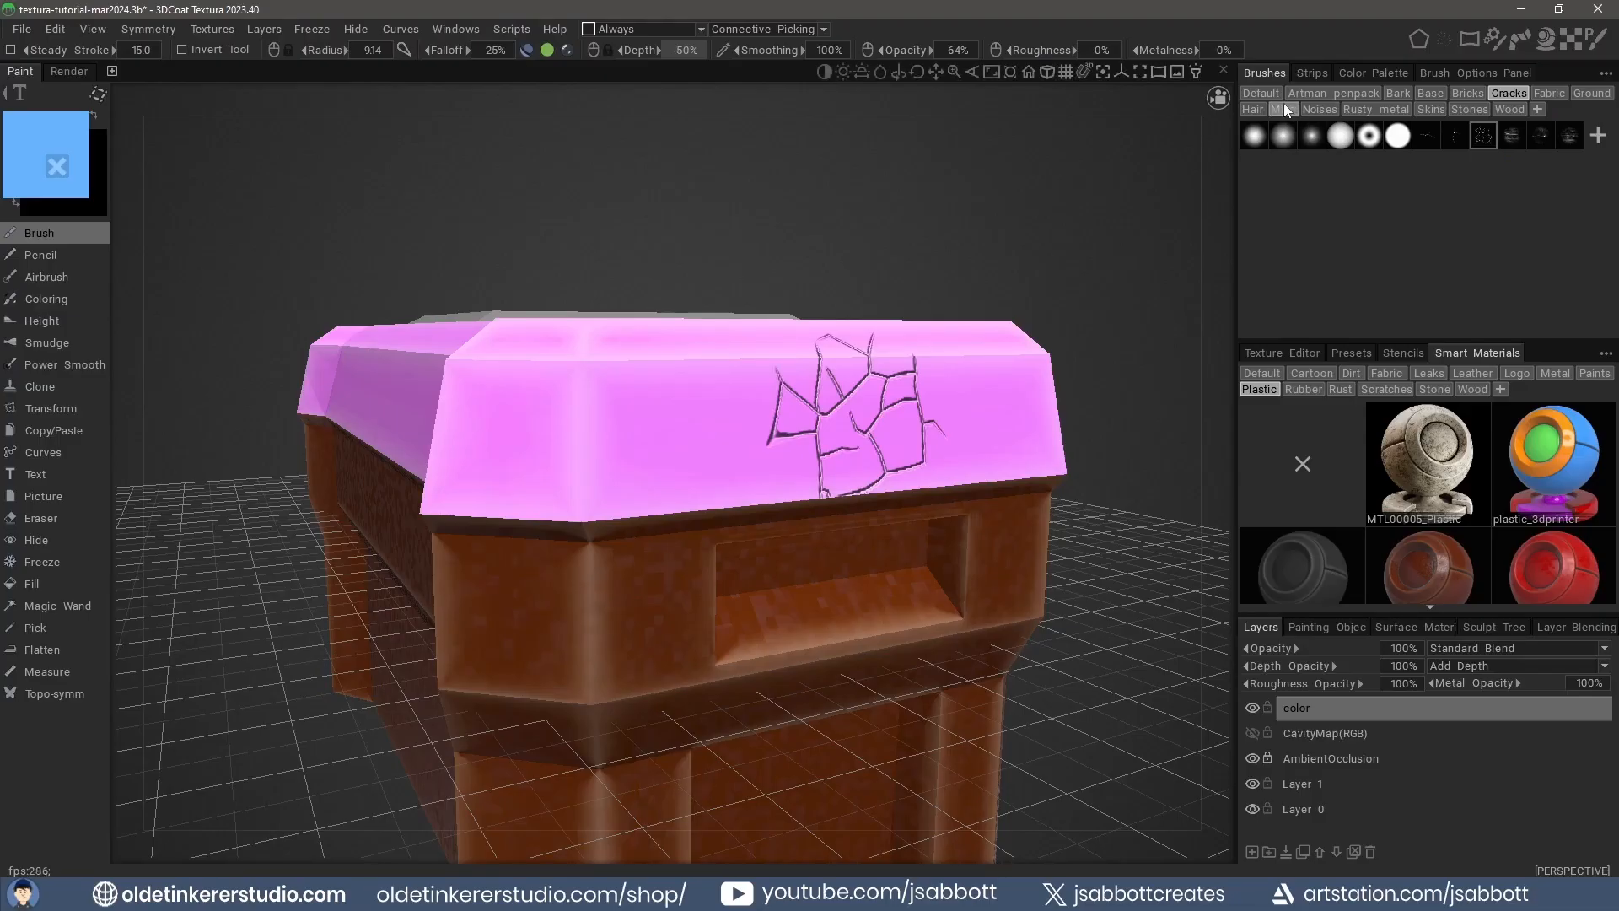
Back in 3DCoat Textura, import the brush61 texture file as a new brush in the Misc category.
click(1281, 107)
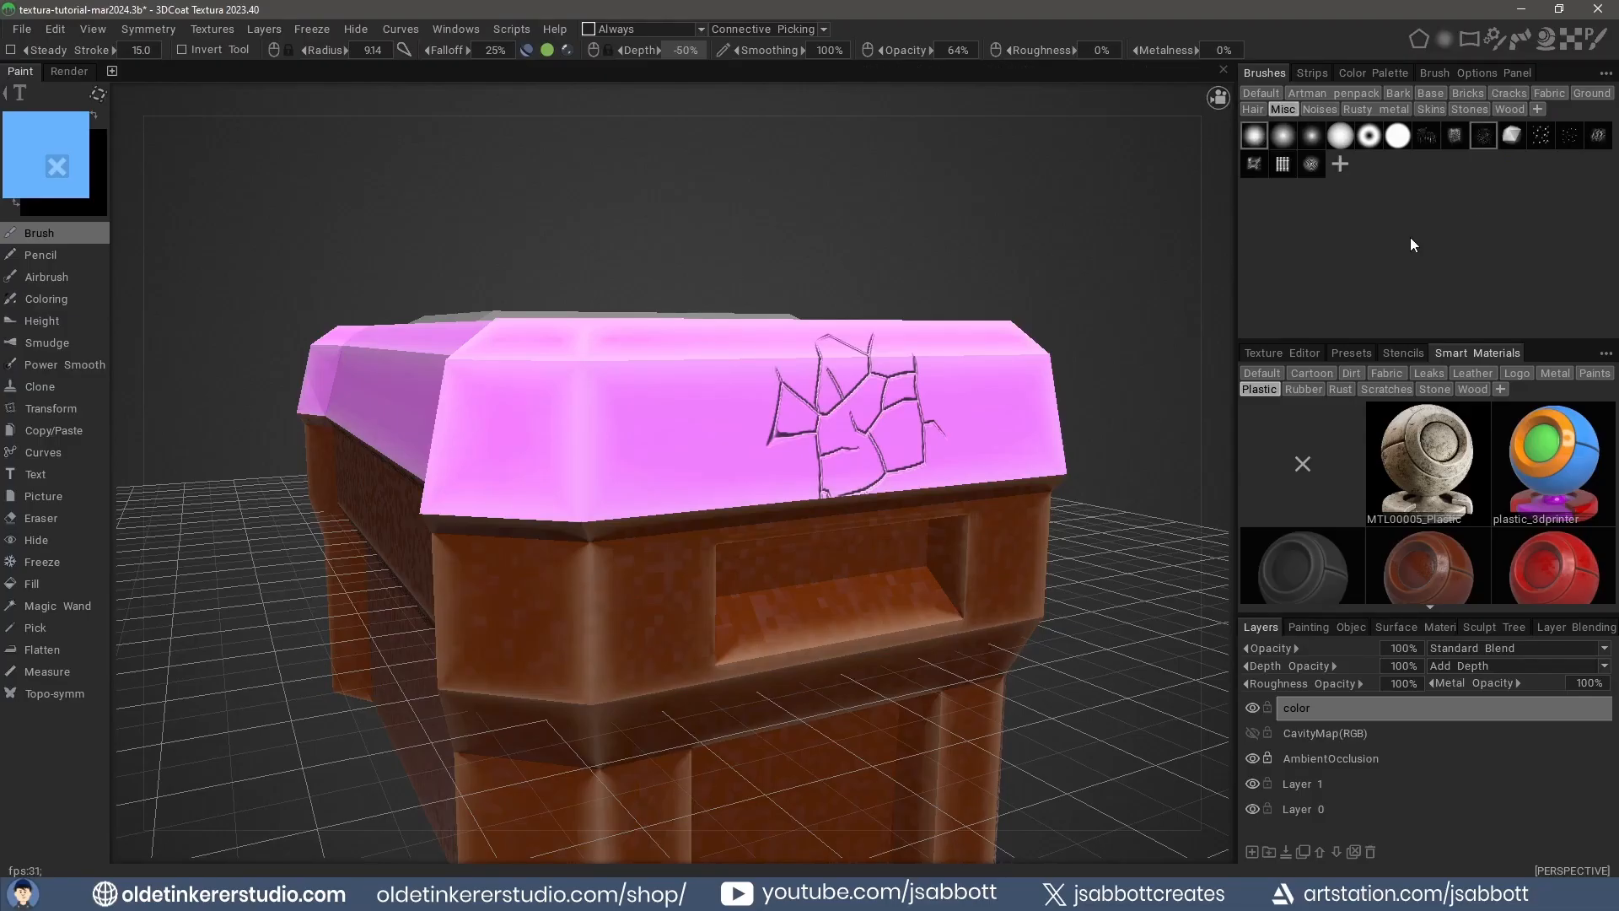
click(1341, 163)
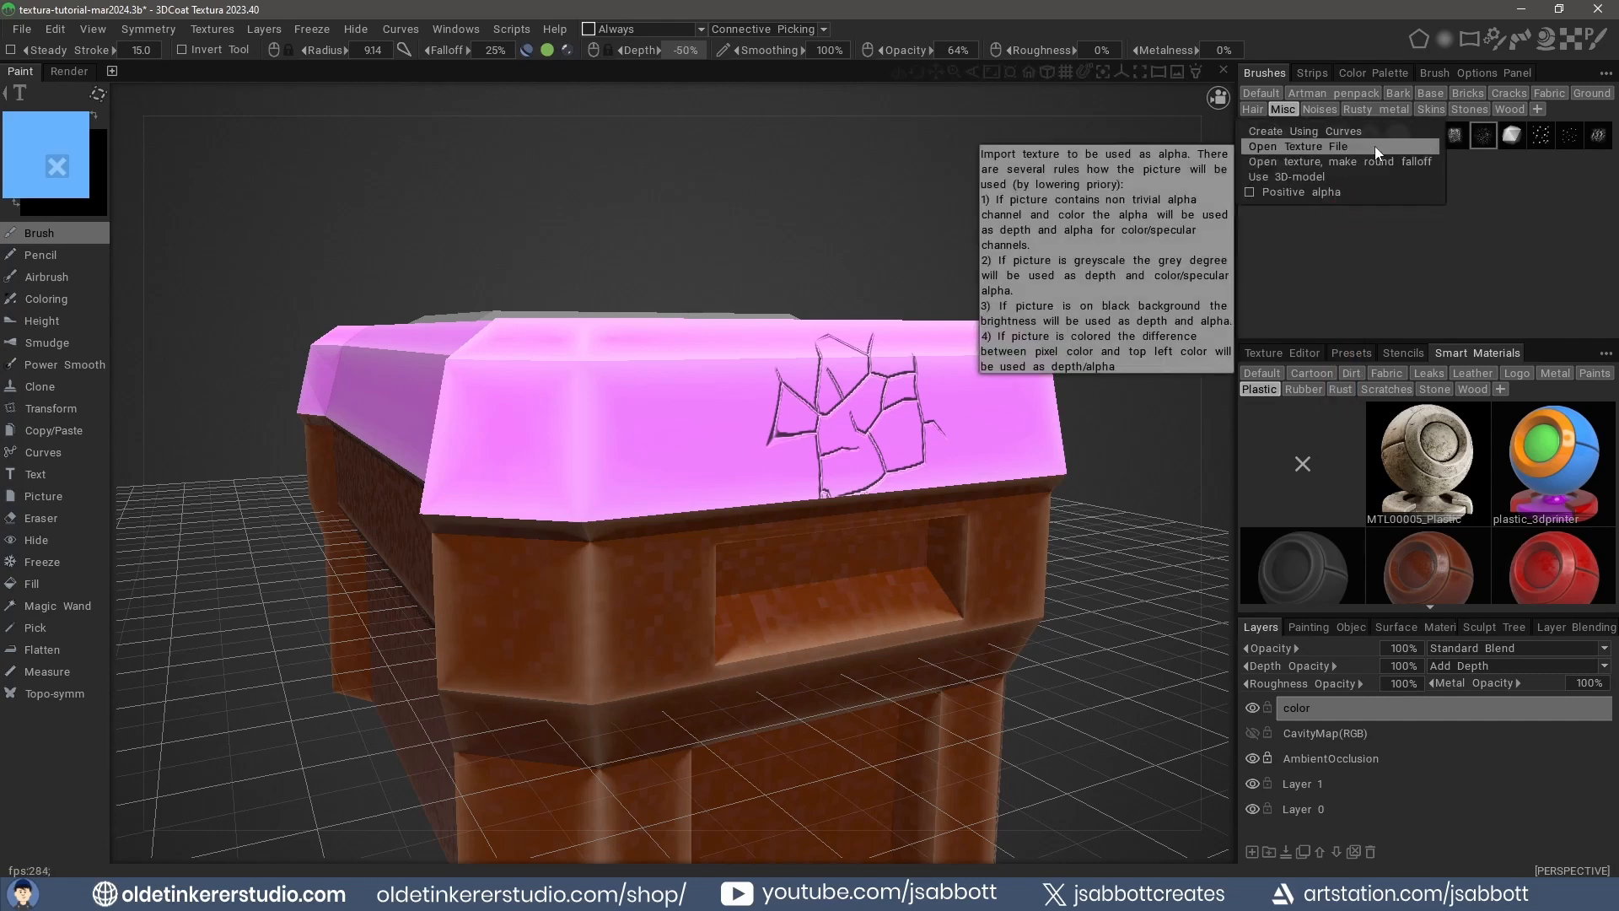
click(1374, 145)
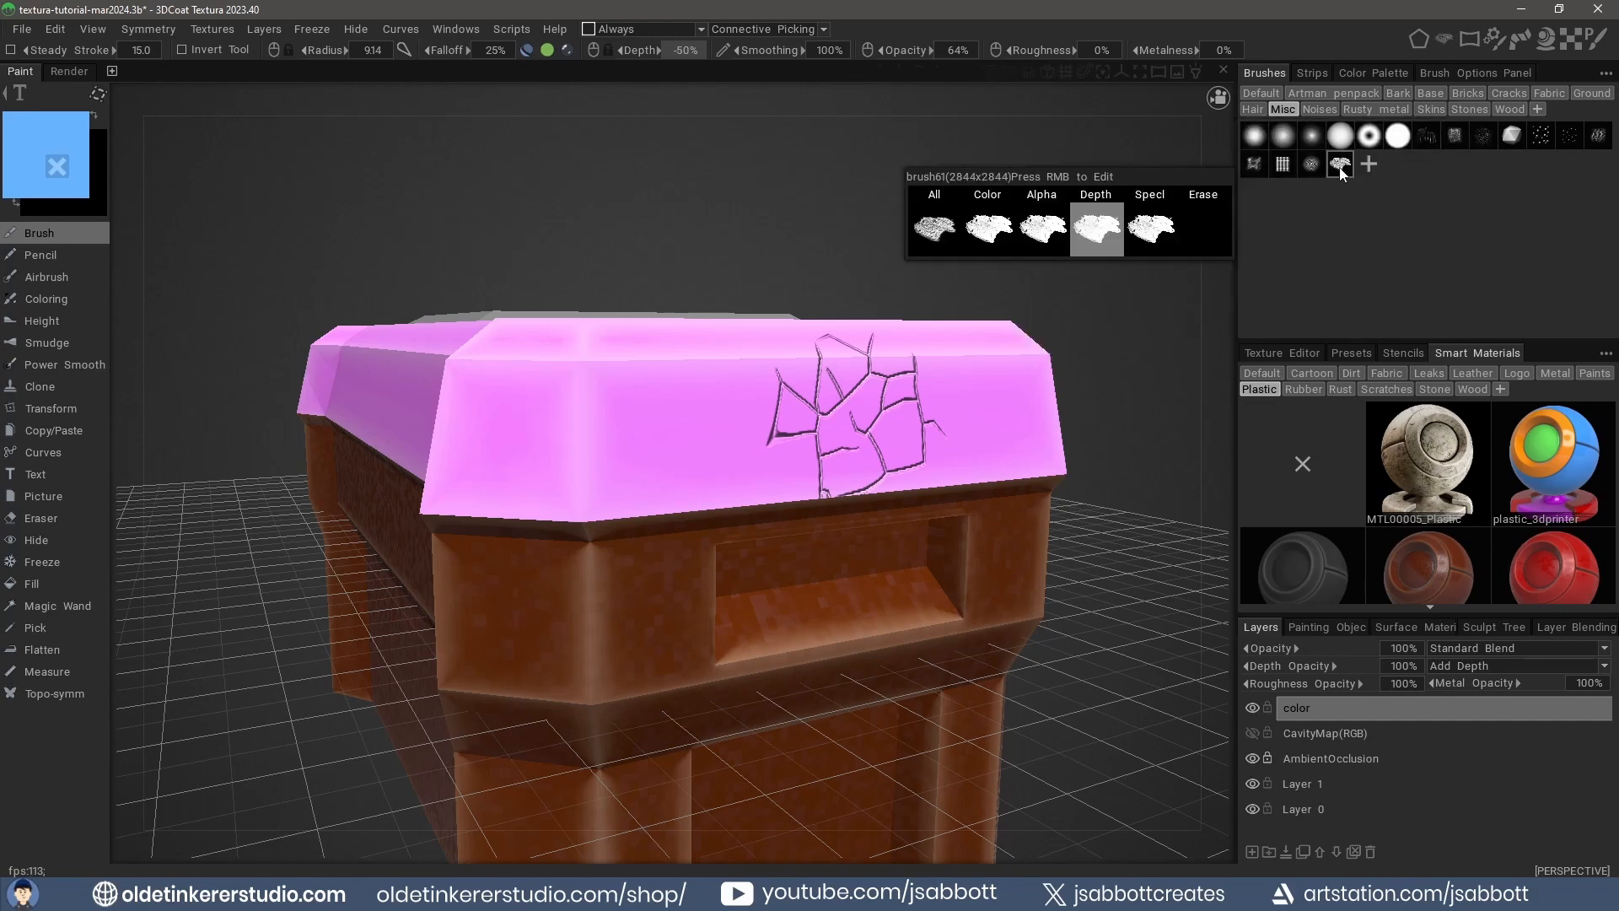
Try stamping brush61 into the lid's front corner face at -50% depth with a radius of 5.54, and undo it.
alt+drag(592, 577, 742, 572)
alt+middle_drag(531, 564, 786, 556)
scroll(789, 432, down, 5)
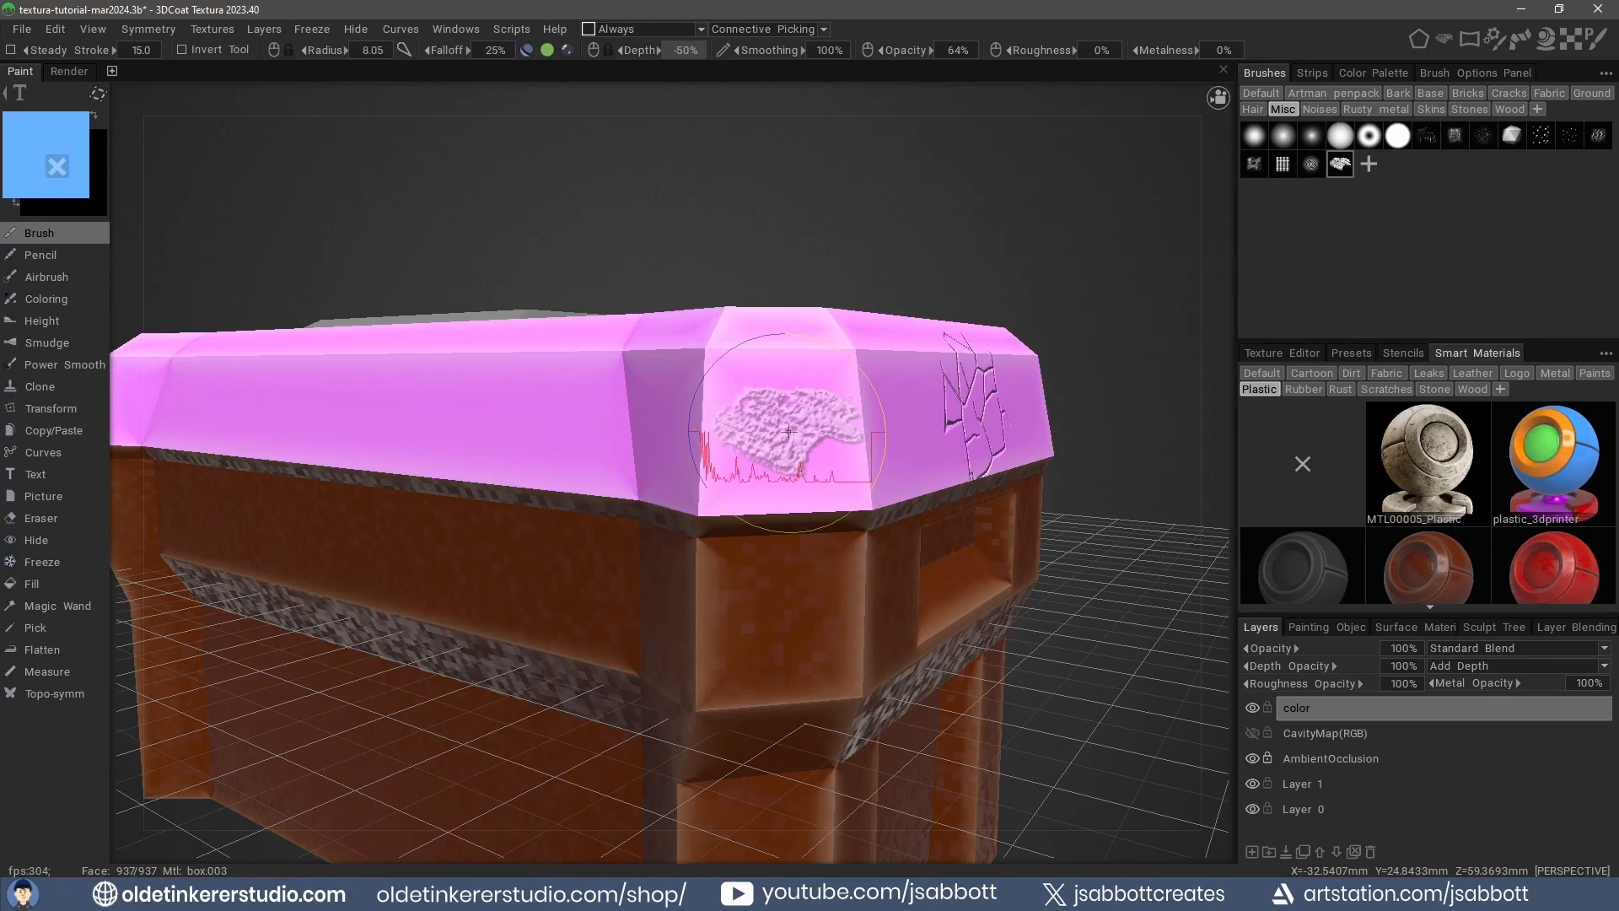
key(e)
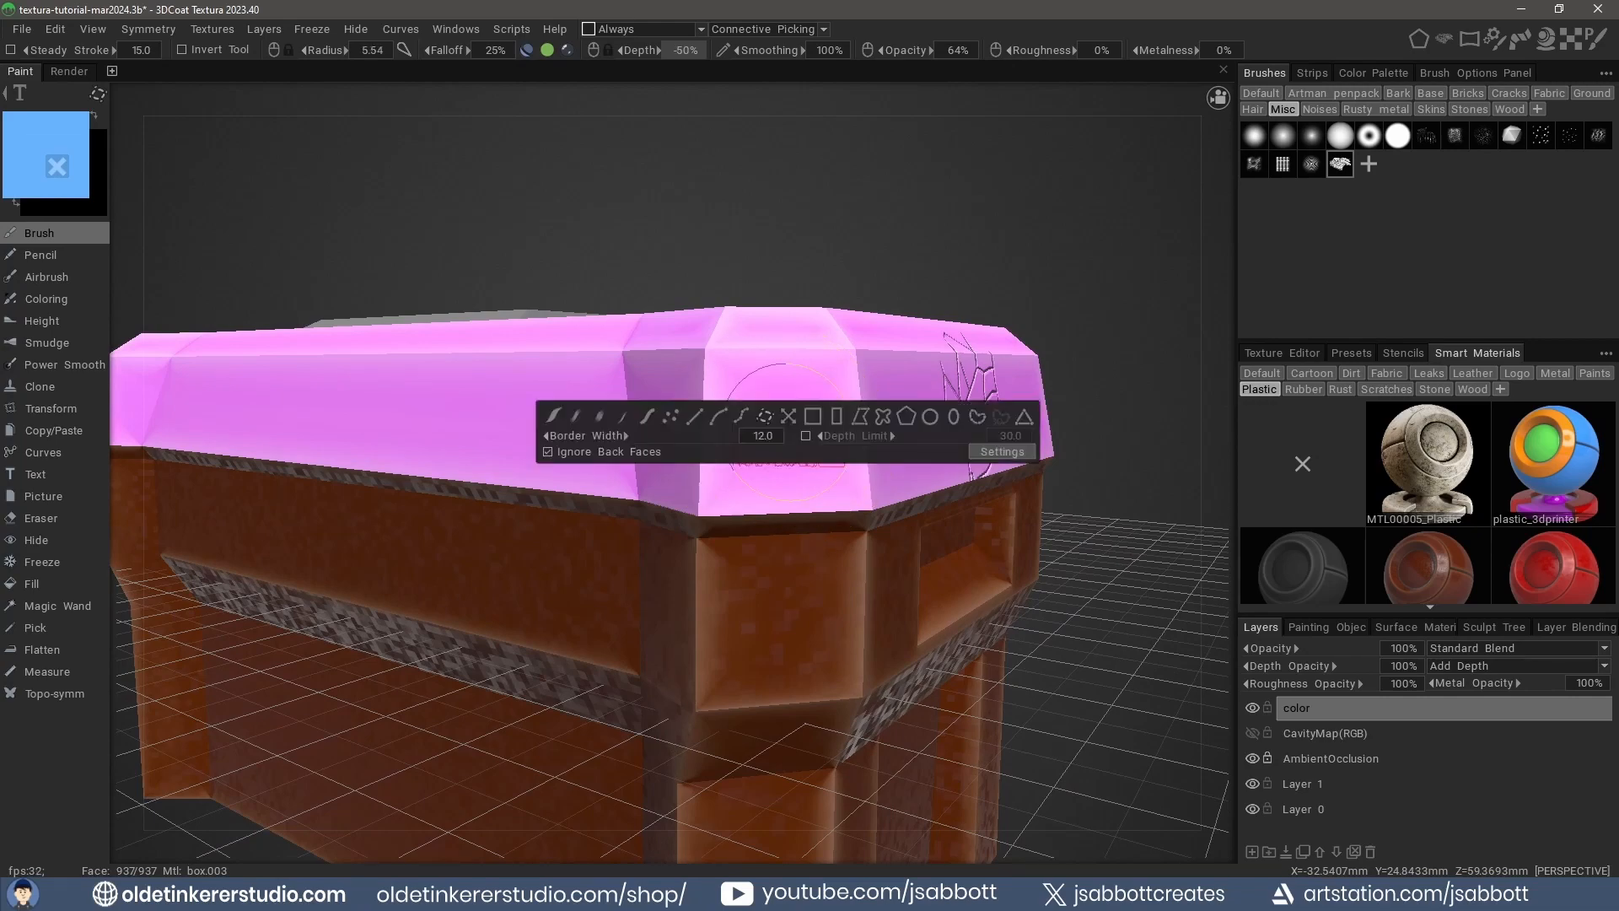
click(765, 417)
drag(783, 420, 864, 477)
alt+drag(1124, 672, 994, 590)
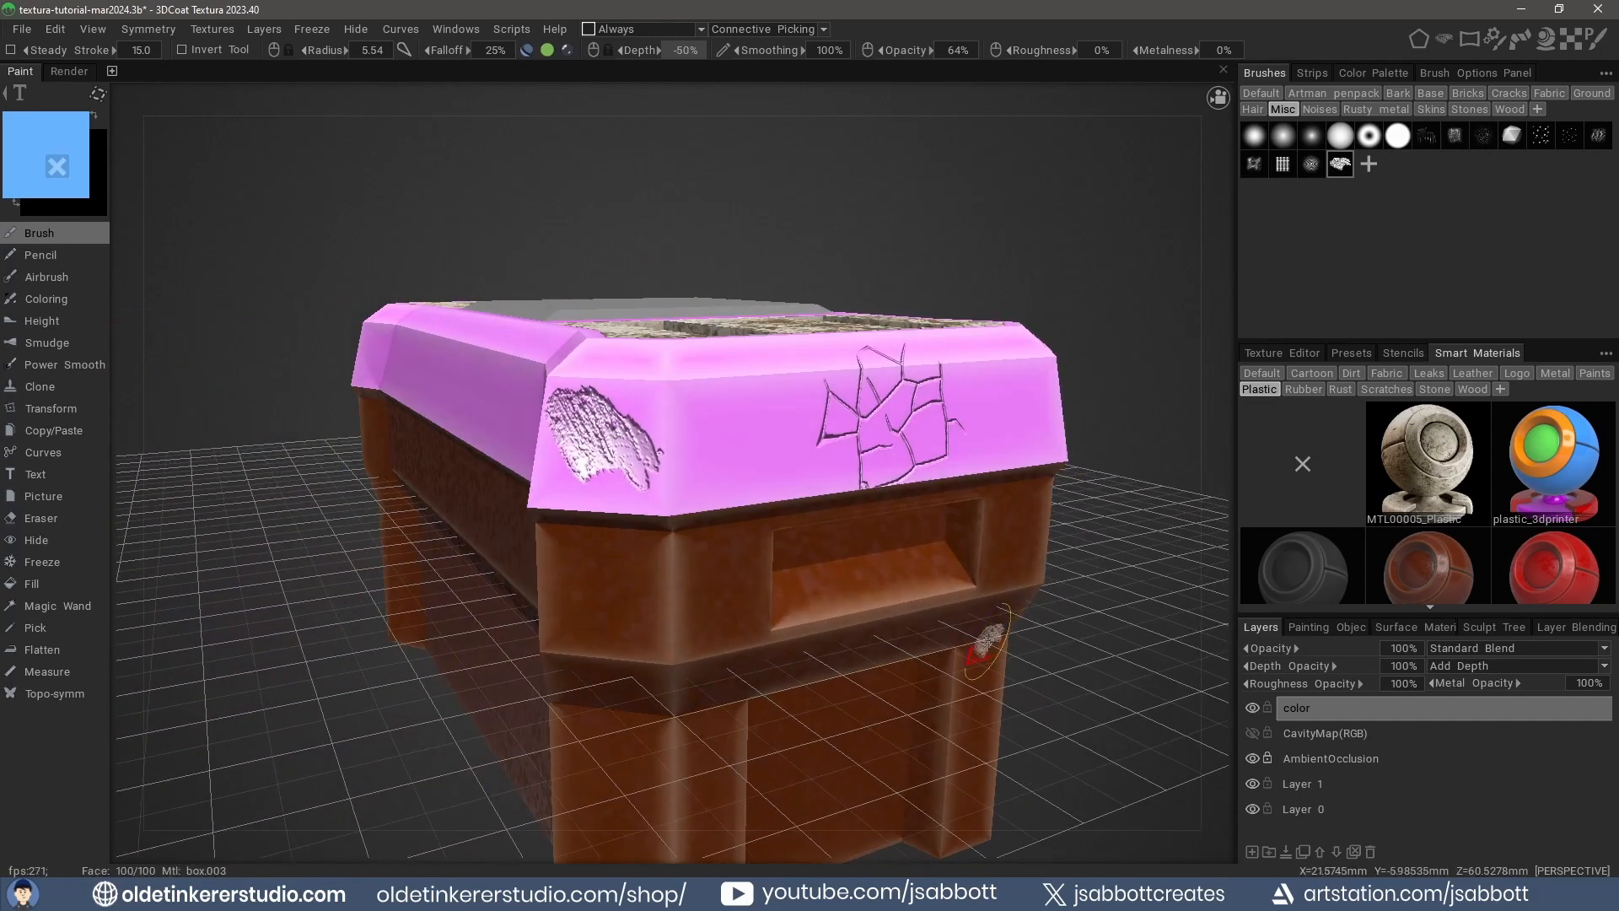
key(ctrl+z)
Set the brush depth to 100% and stamp brush61 as raised detail on the lid's front corner face.
click(687, 50)
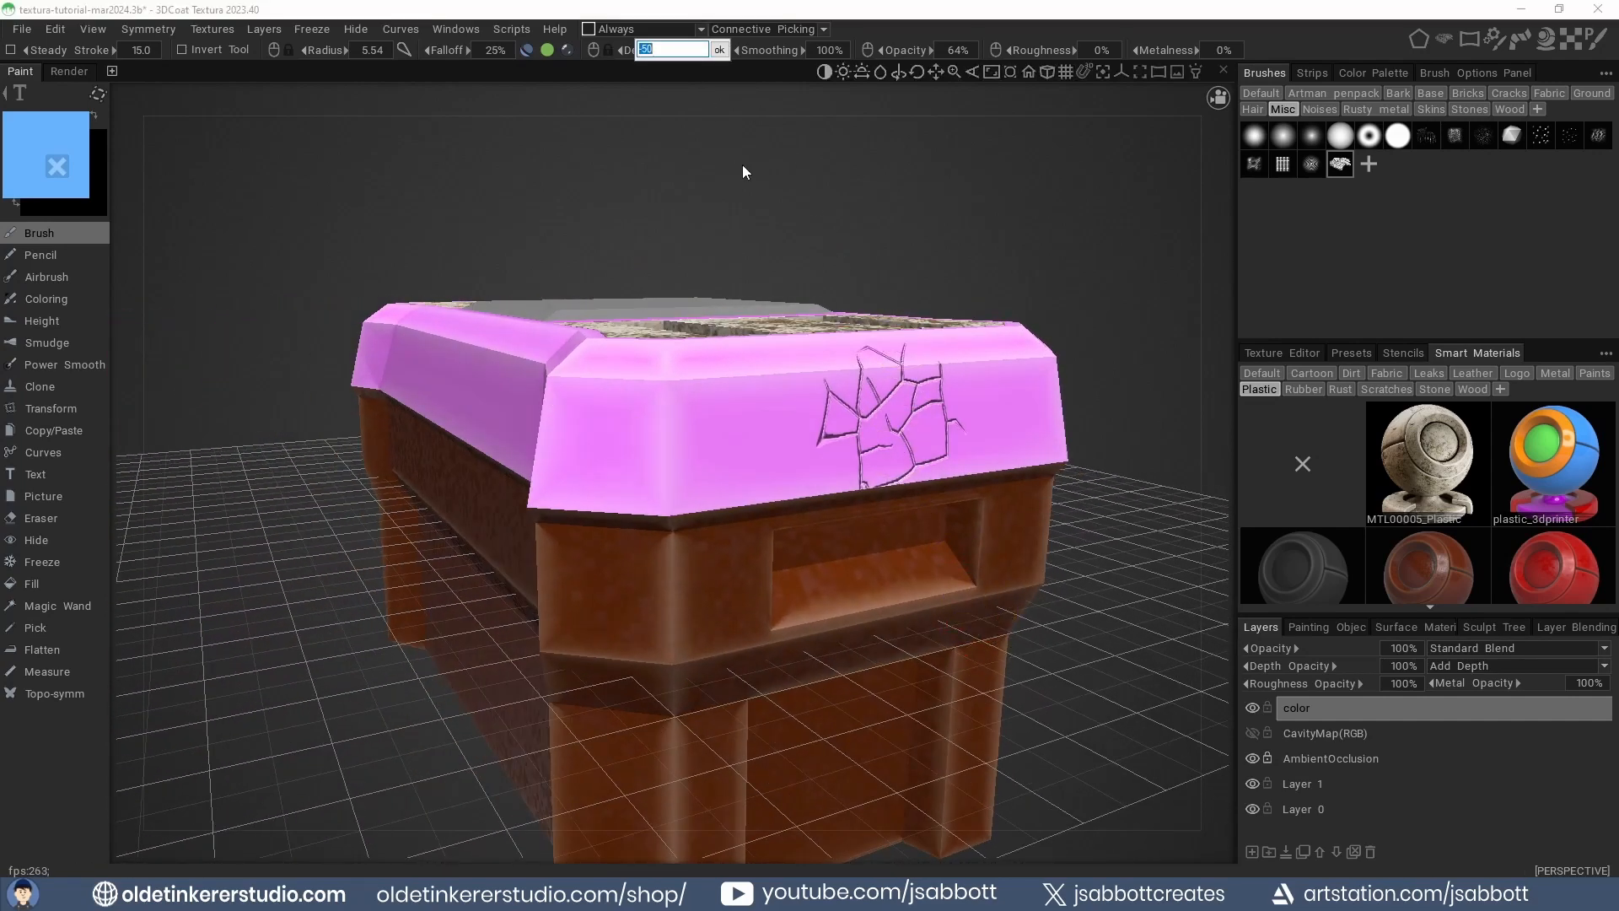
text(100)
key(Return)
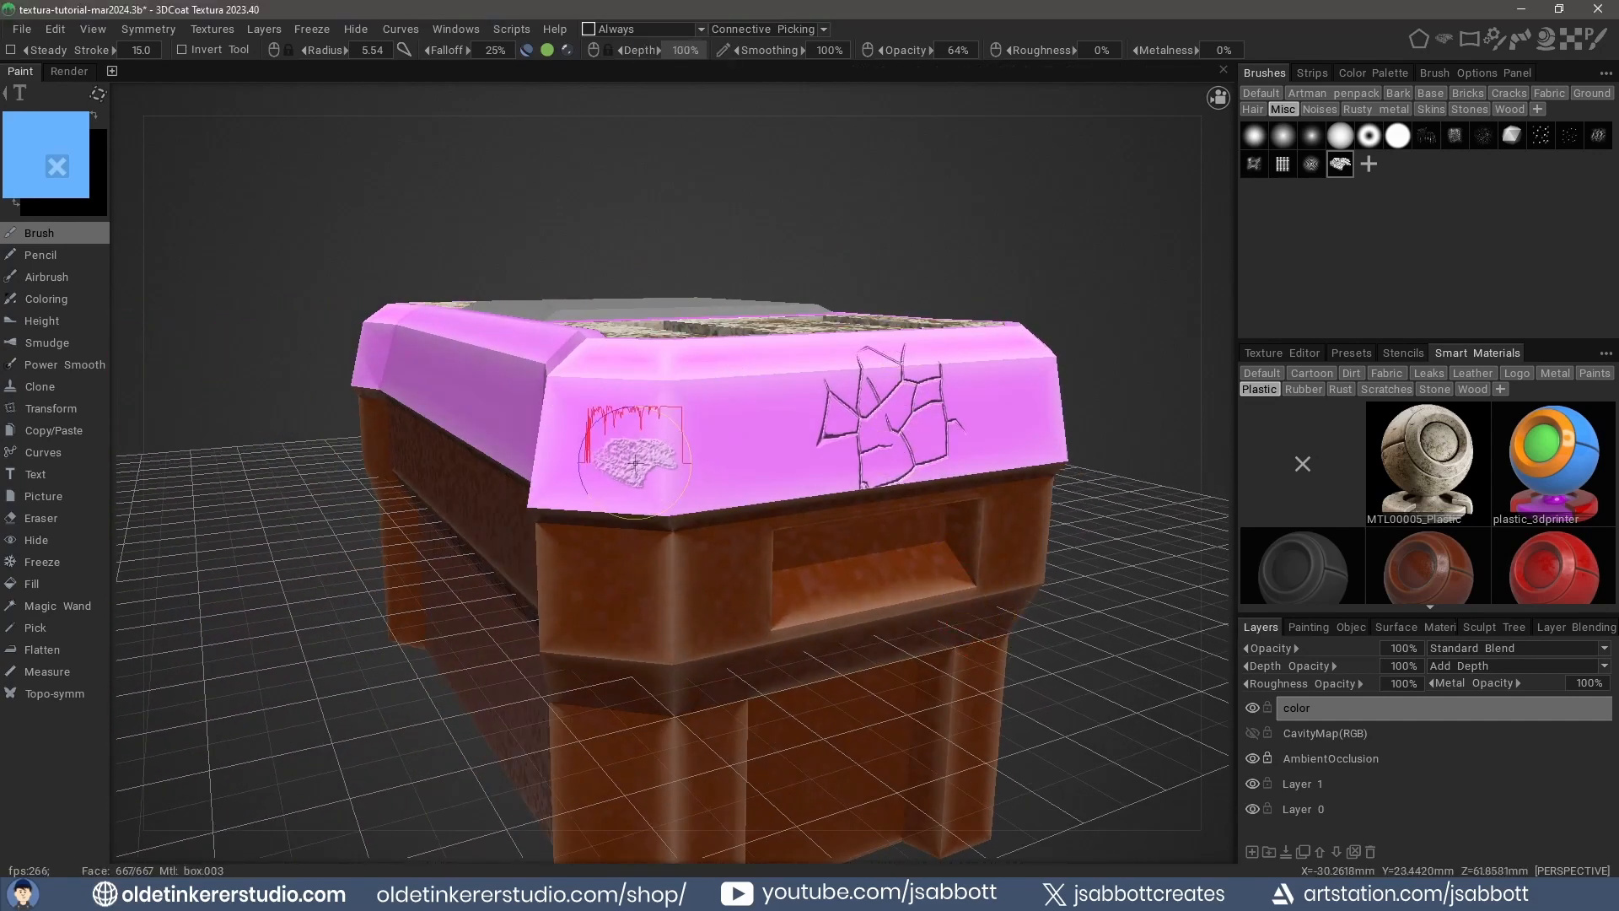
drag(595, 442, 649, 464)
mouse_move(581, 534)
alt+mouse_down()
mouse_move(781, 525)
mouse_move(610, 526)
alt+mouse_up()
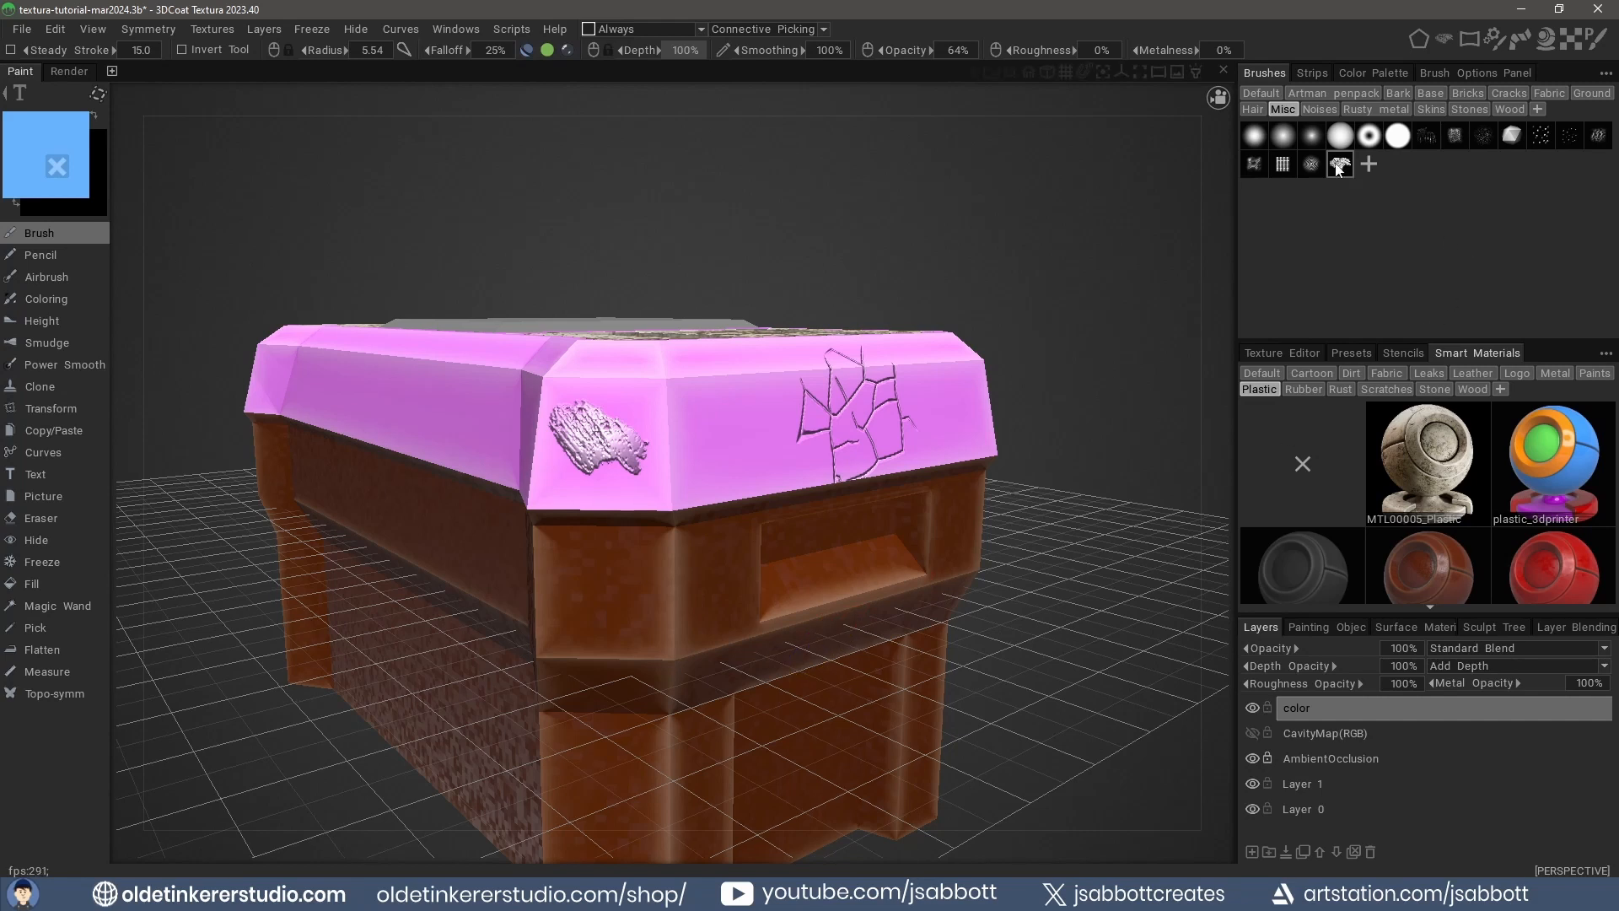
Bring up the editing options of the imported brush61.
mouse_move(1340, 168)
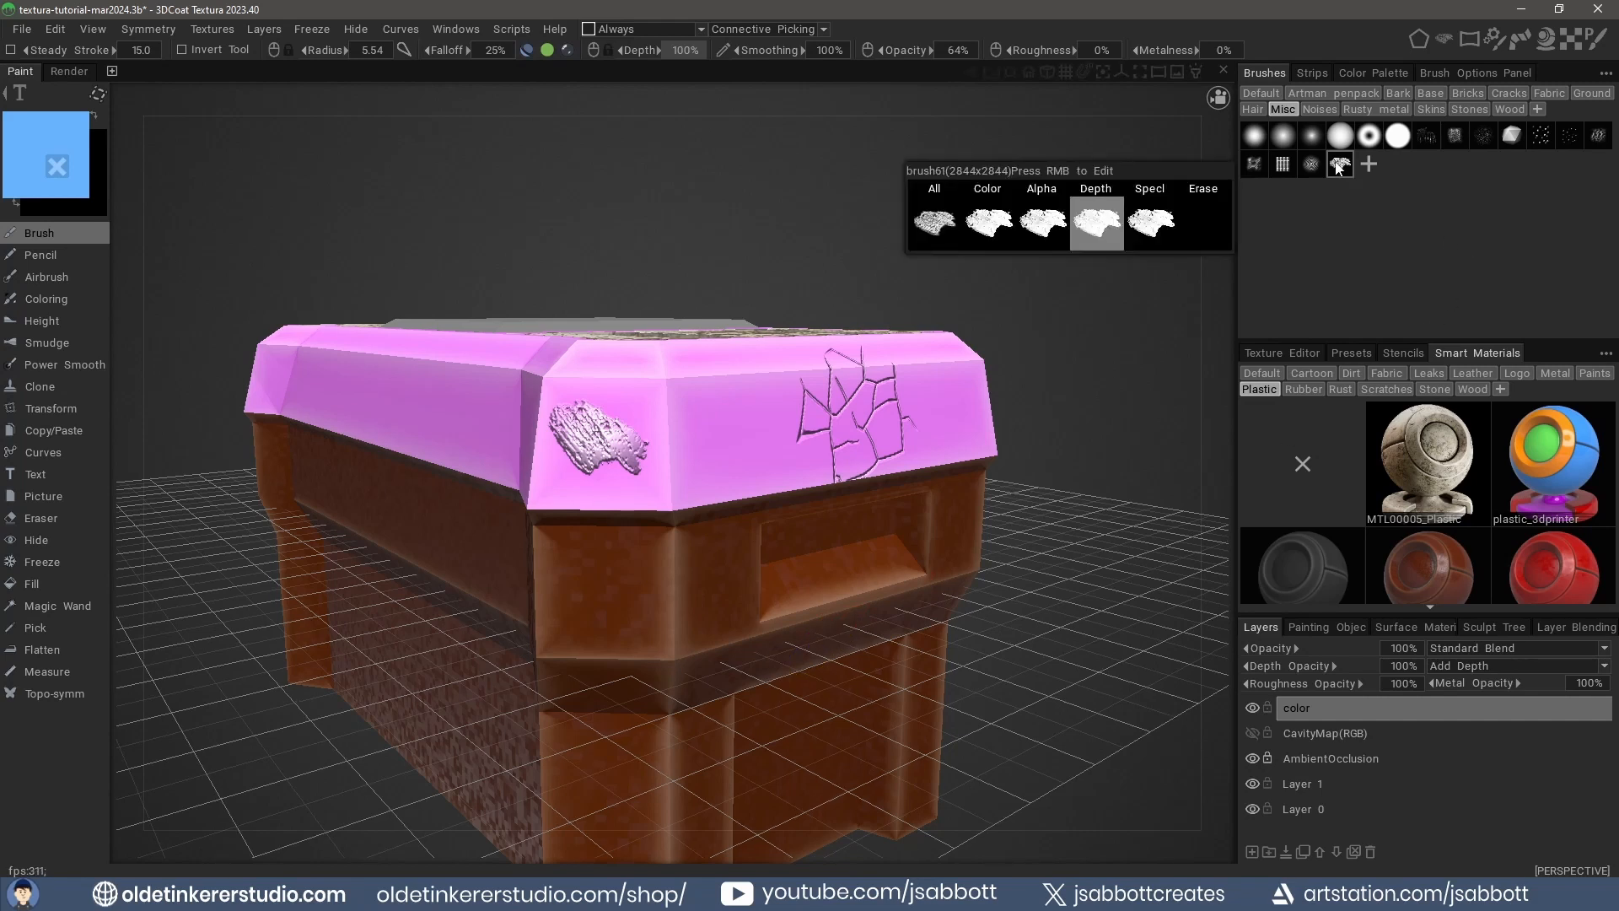
right_click(1340, 168)
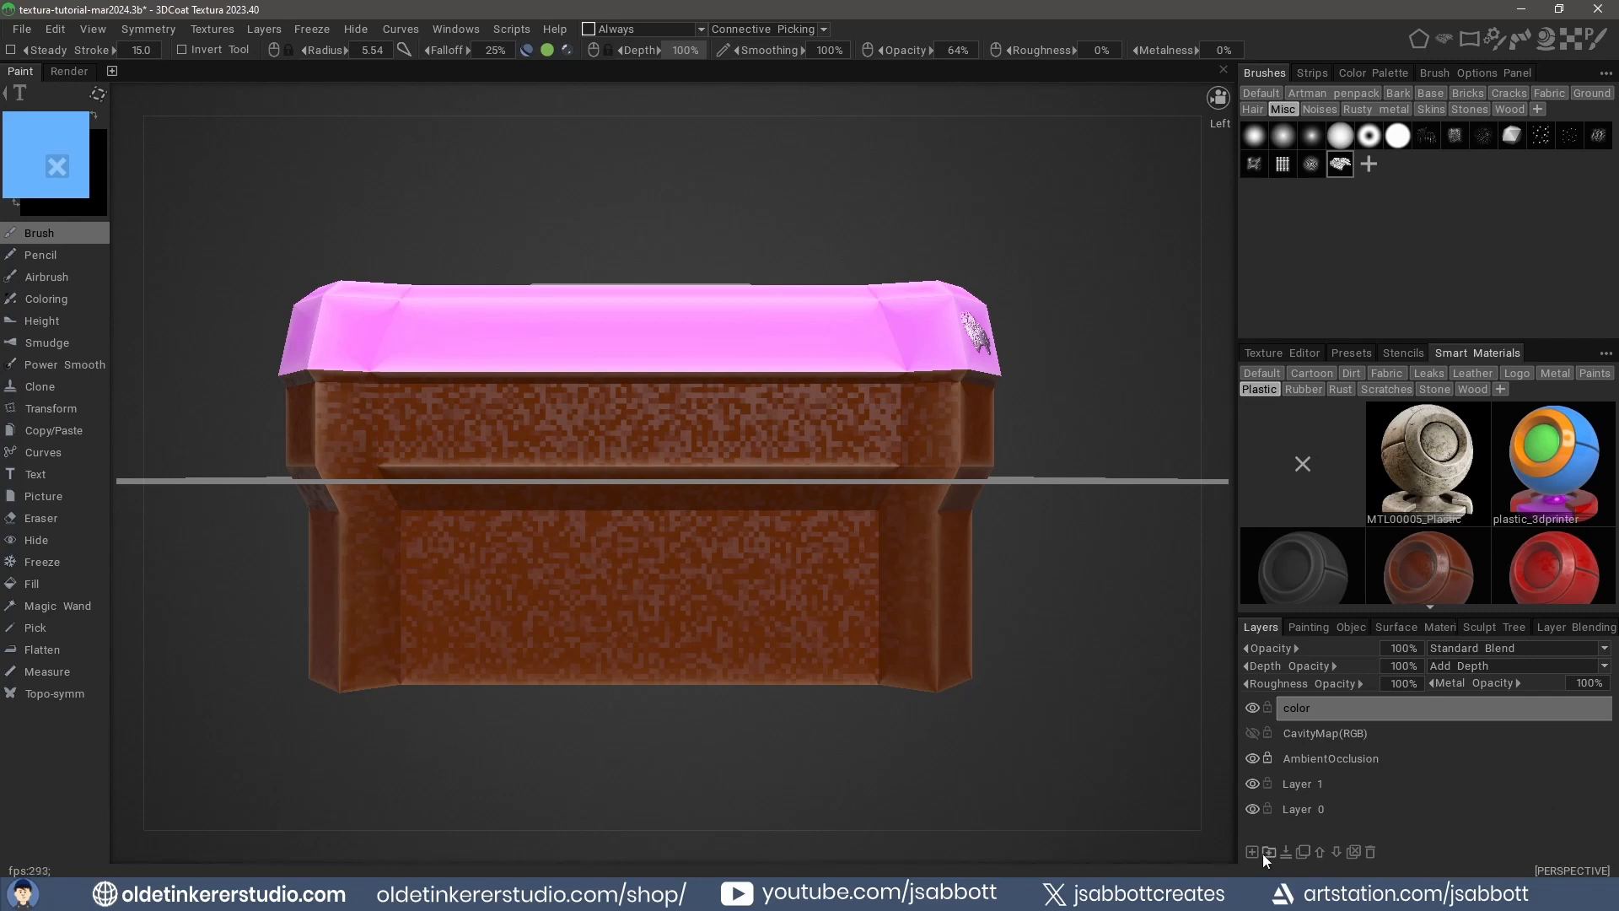
Add a new layer and name it LOGO.
click(1253, 852)
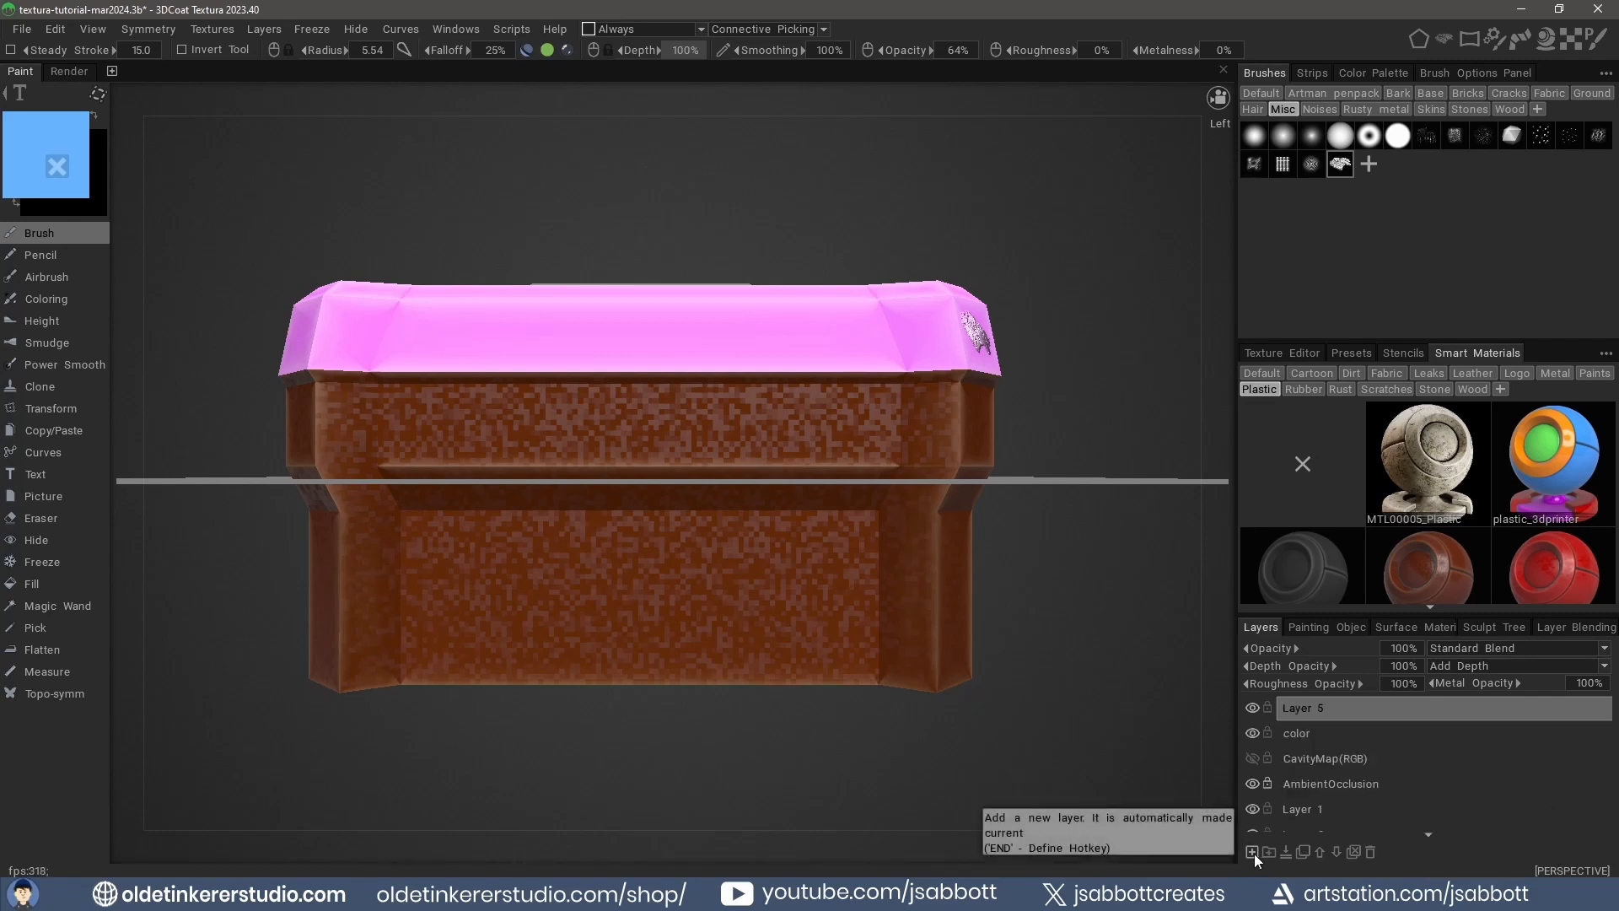
double_click(1313, 711)
text(LOGO)
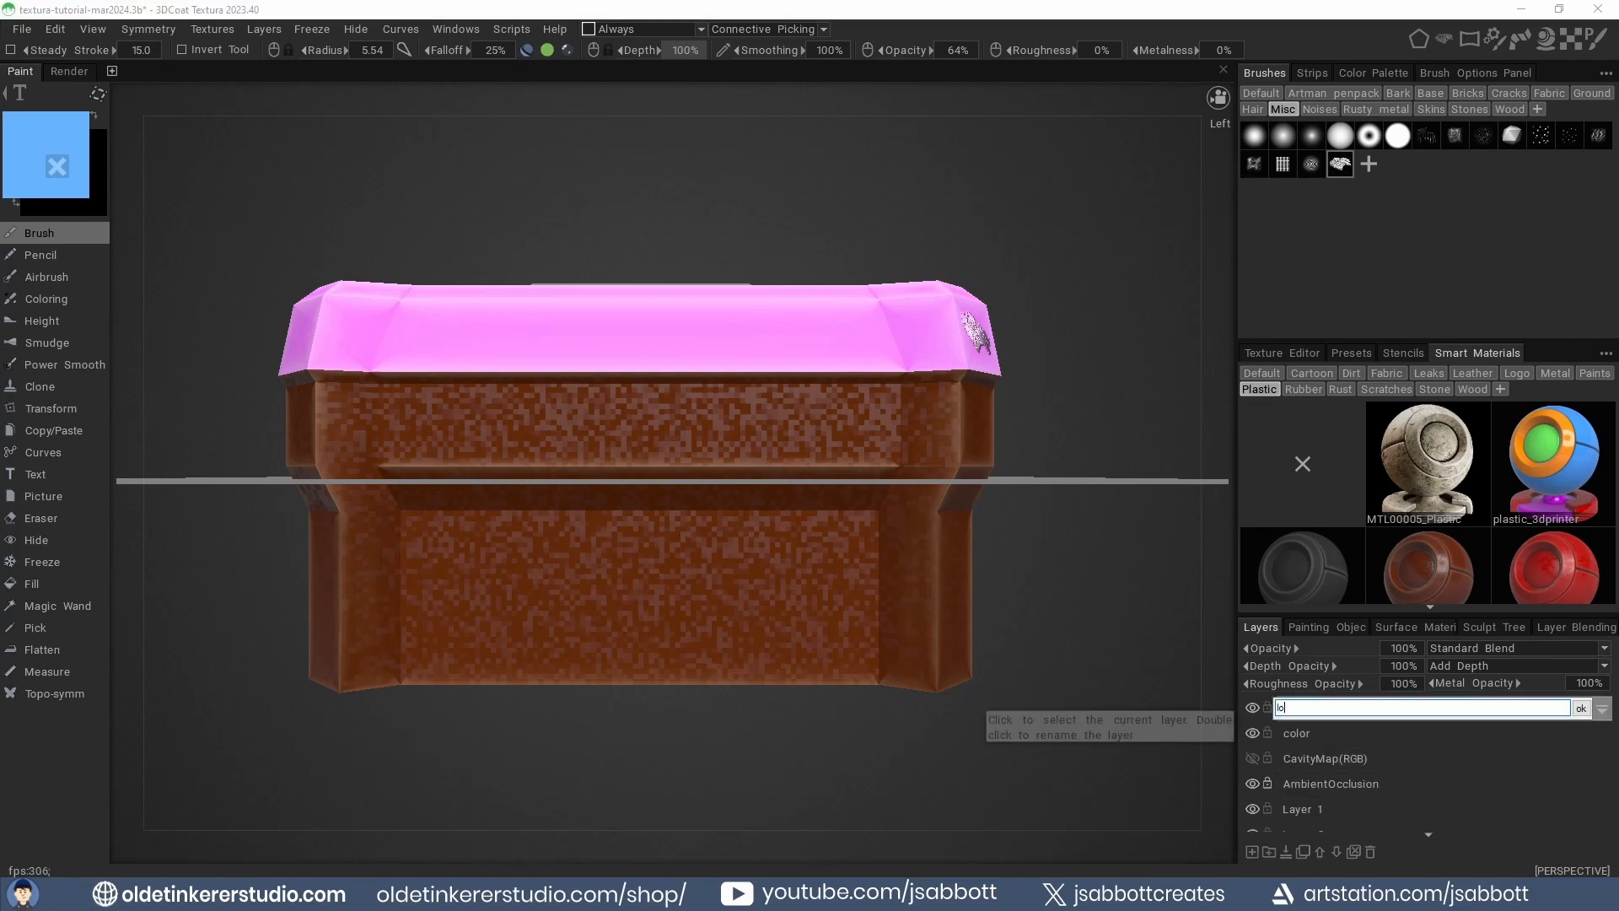
key(Return)
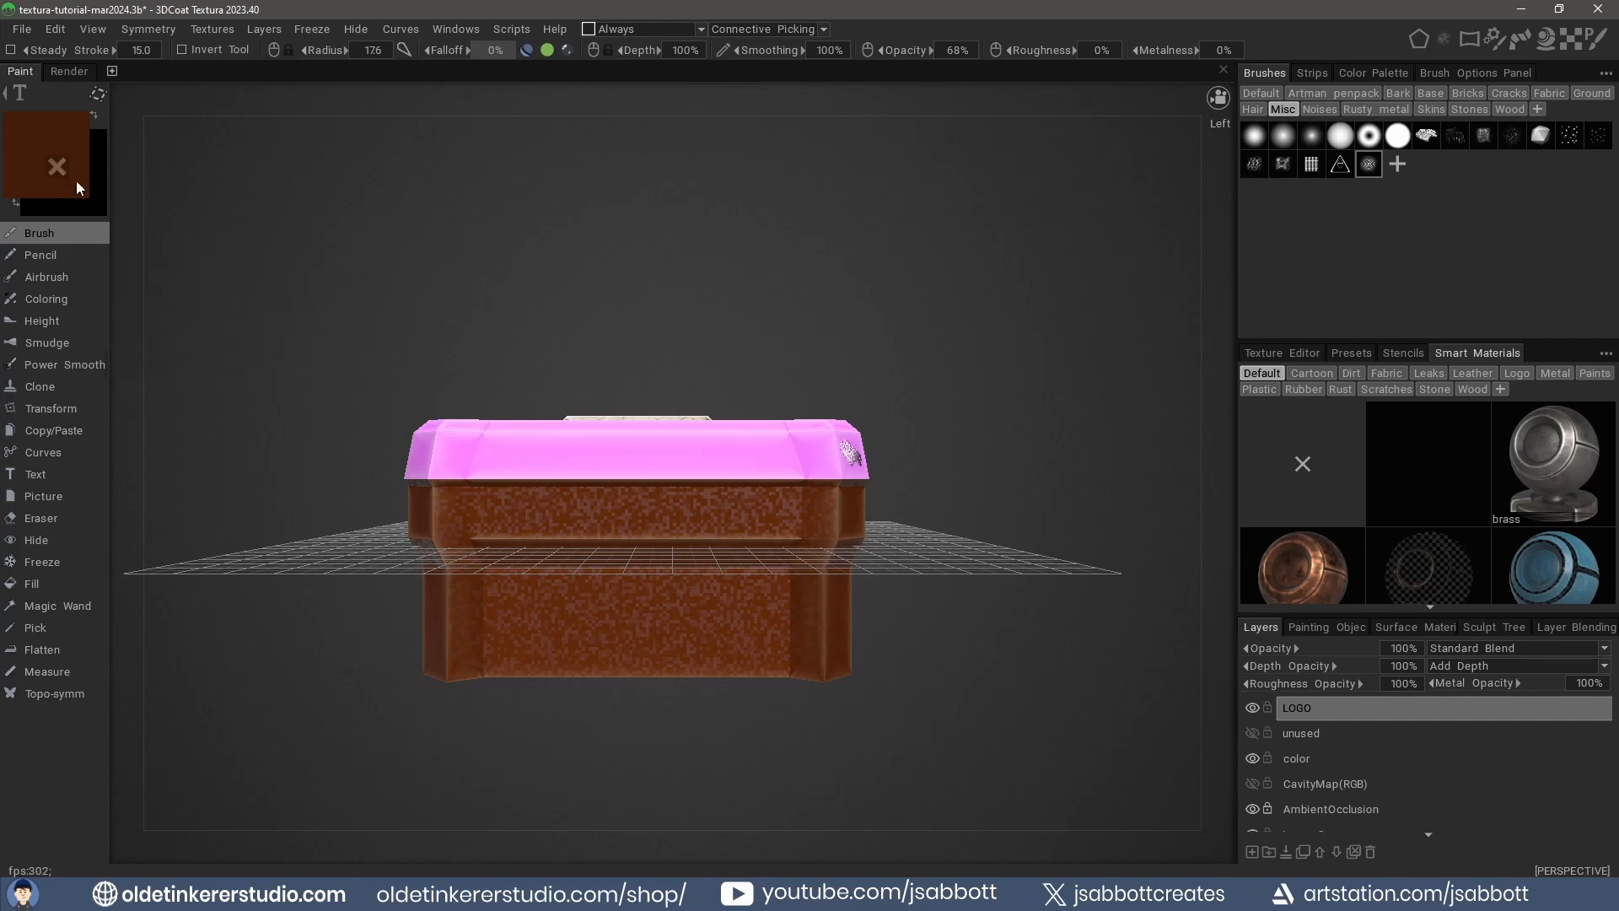
Confirm the brown foreground color and import the green dripping logo texture file as a brush in the Misc category.
click(51, 164)
click(749, 667)
click(1396, 166)
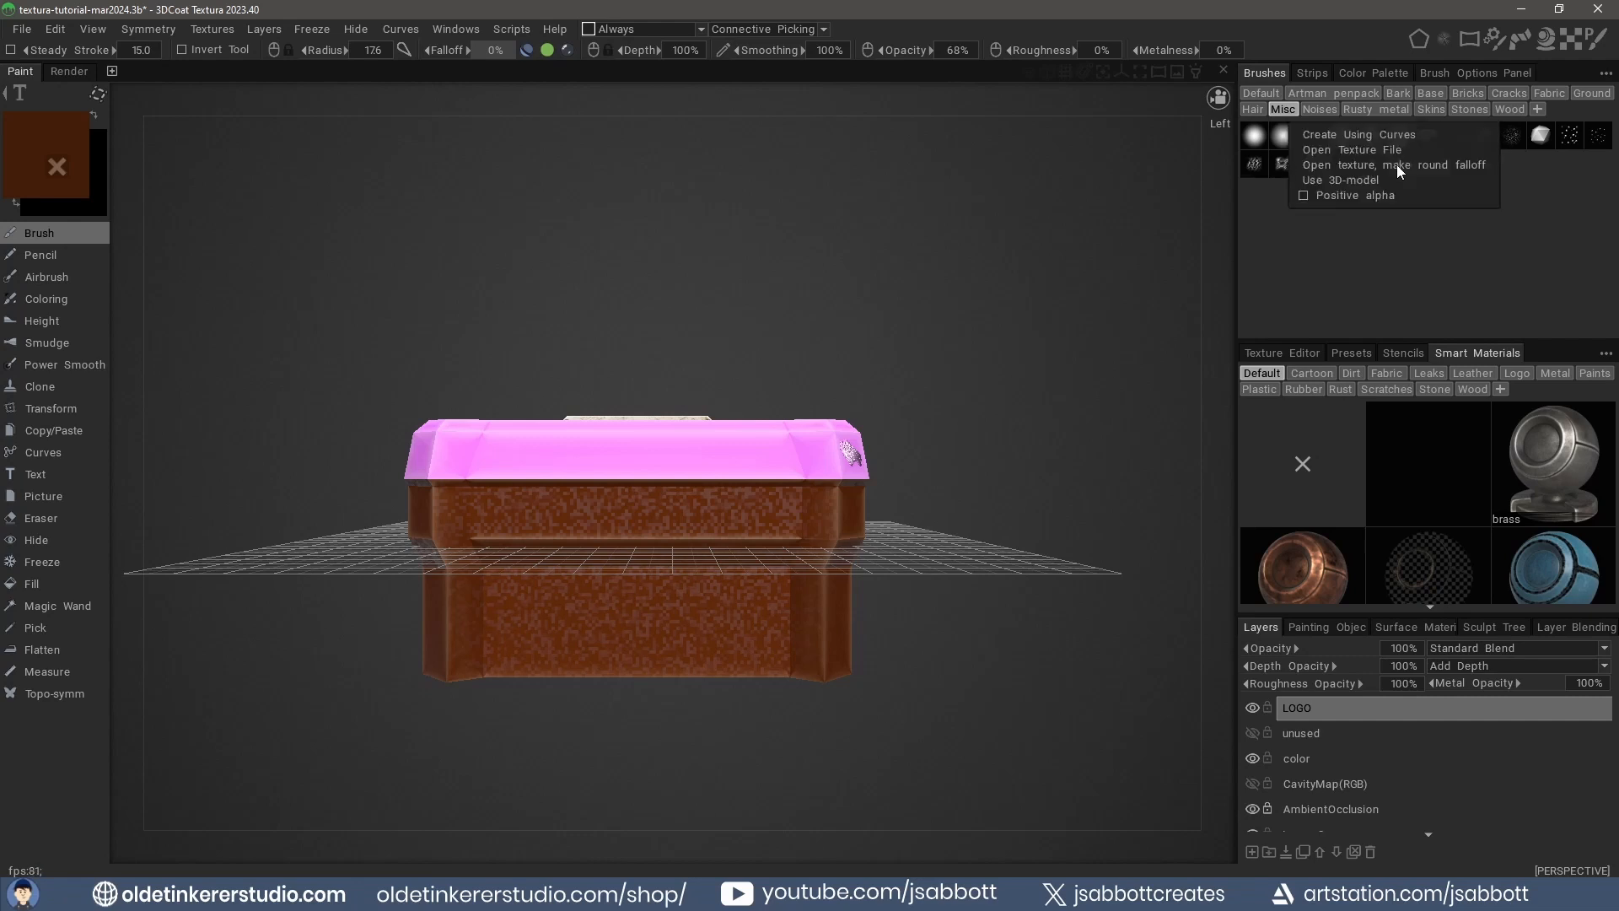
click(1425, 155)
Set the brush radius to 12.9 and stamp the logo in stamp stroke mode on the box's lower side panel.
scroll(634, 622, down, 5)
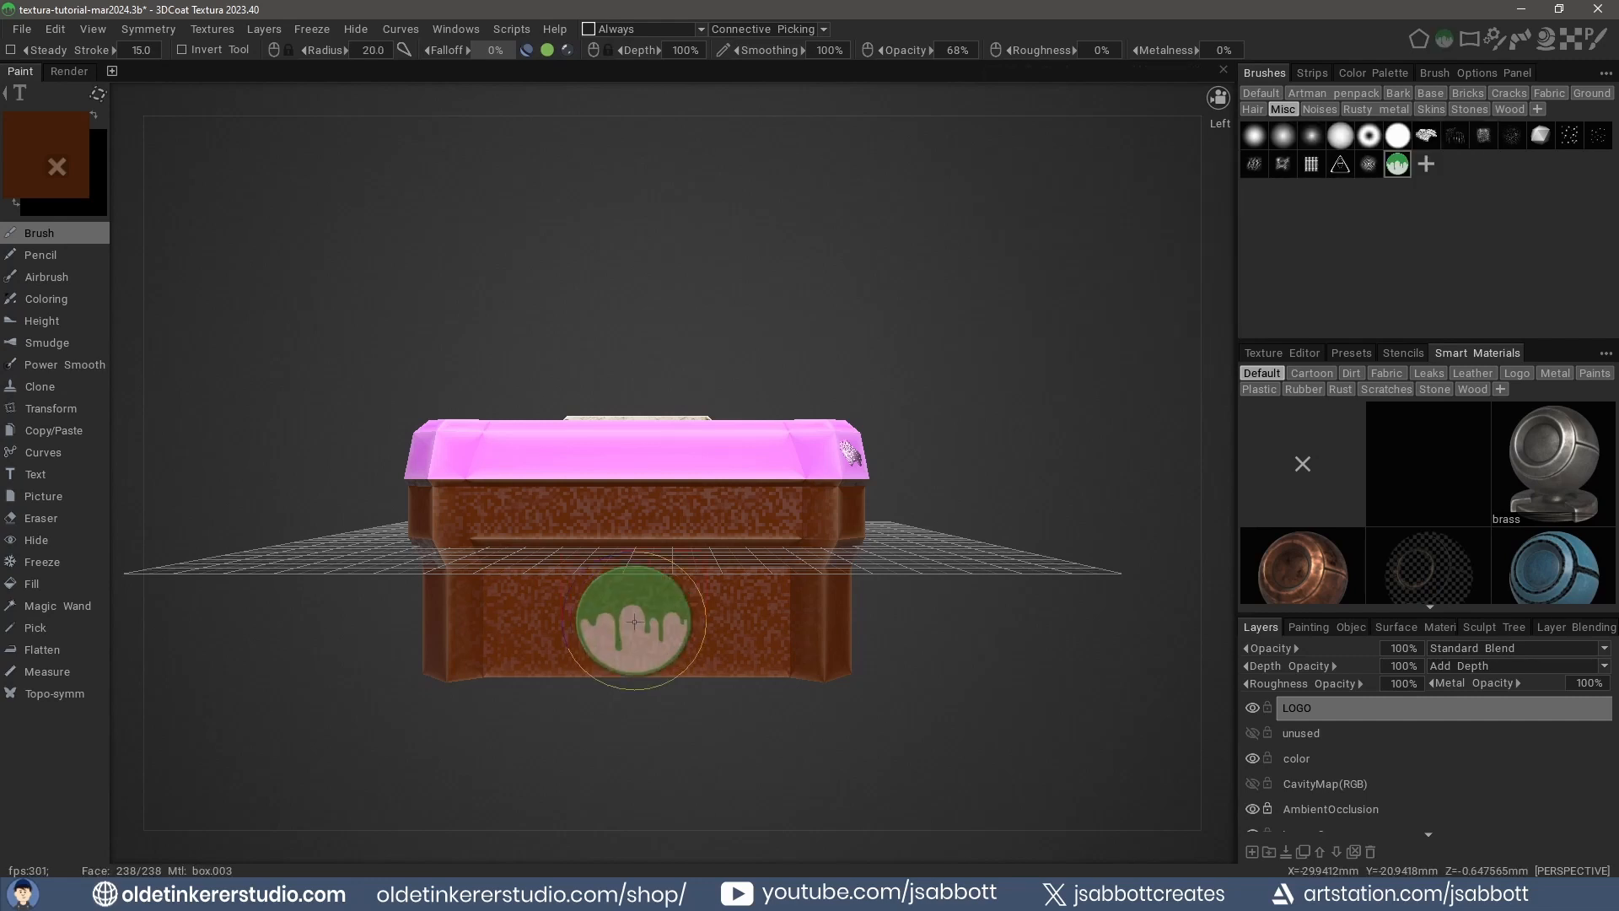
key(e)
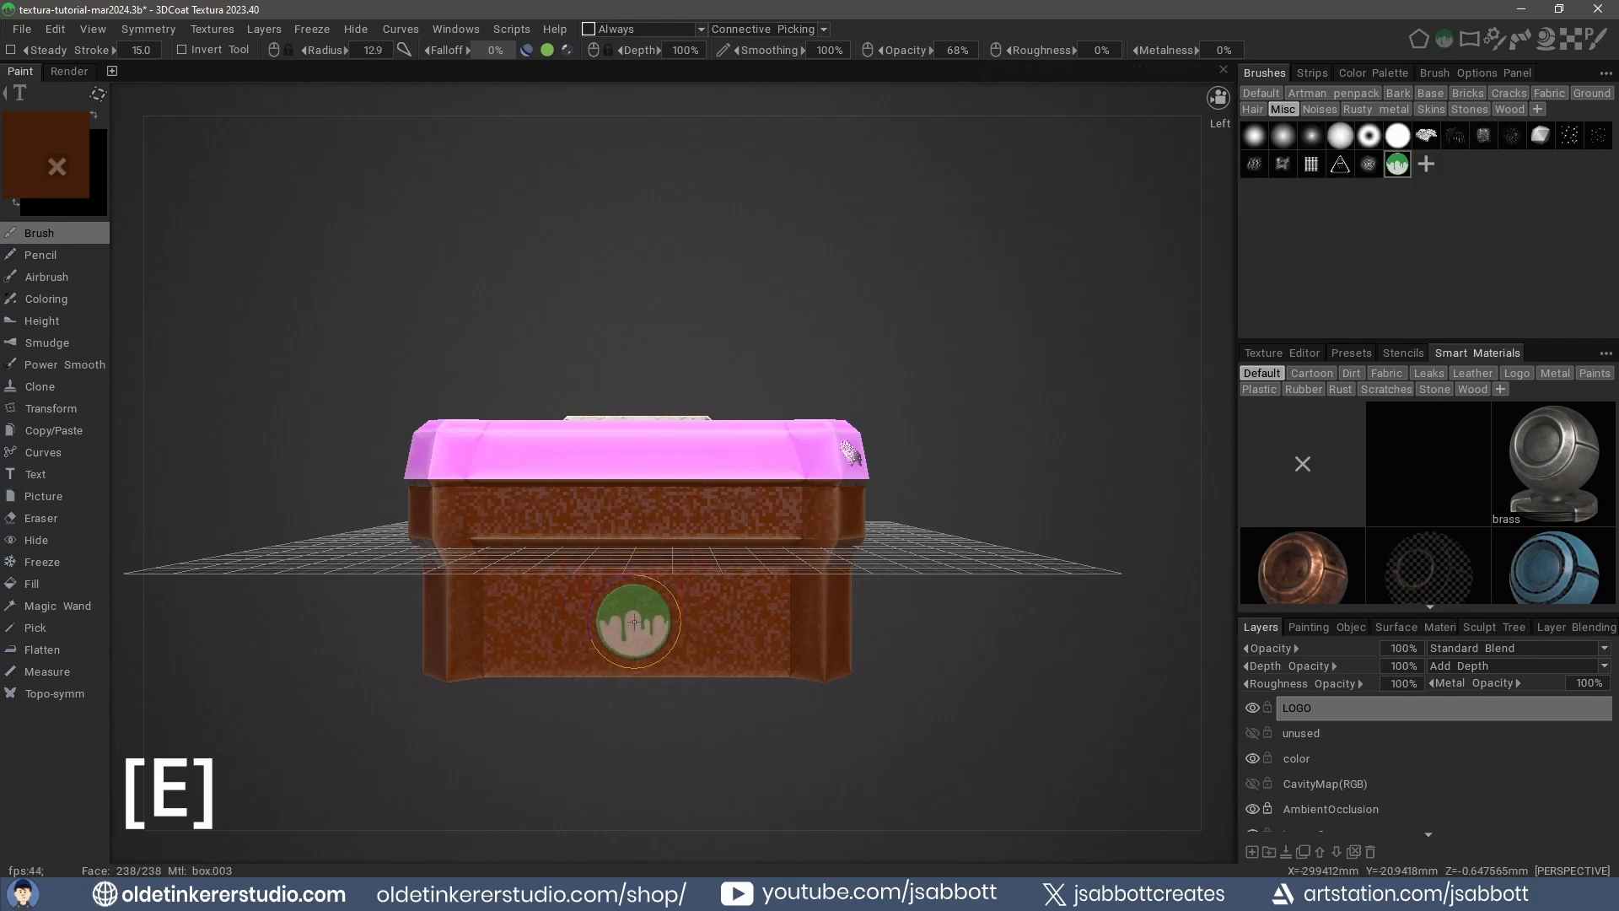
key(e)
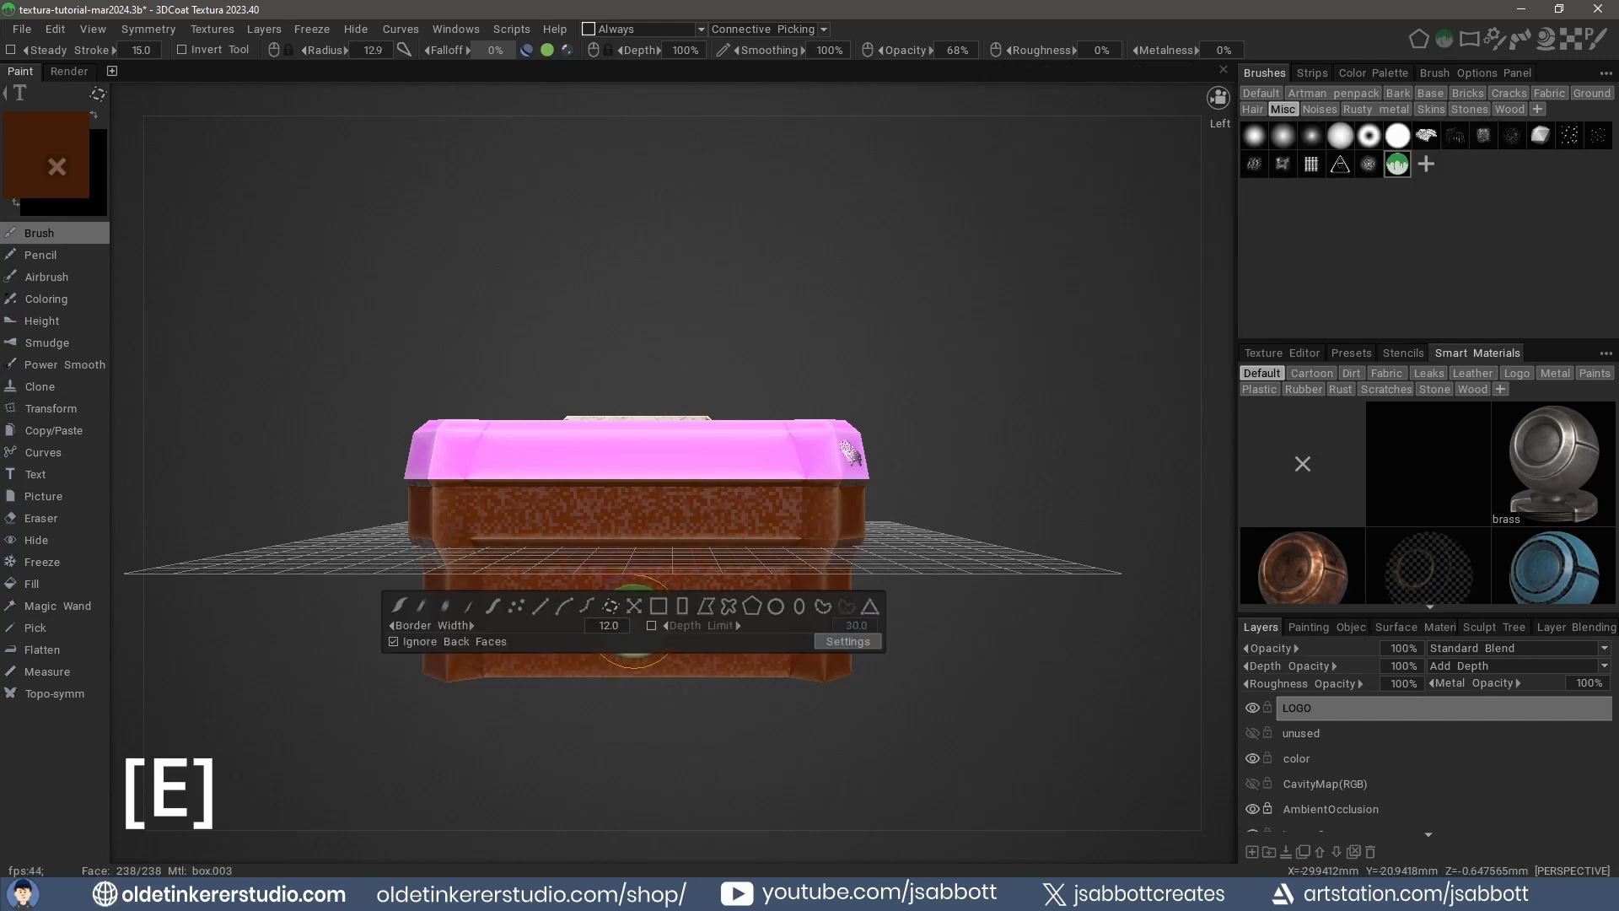
click(611, 608)
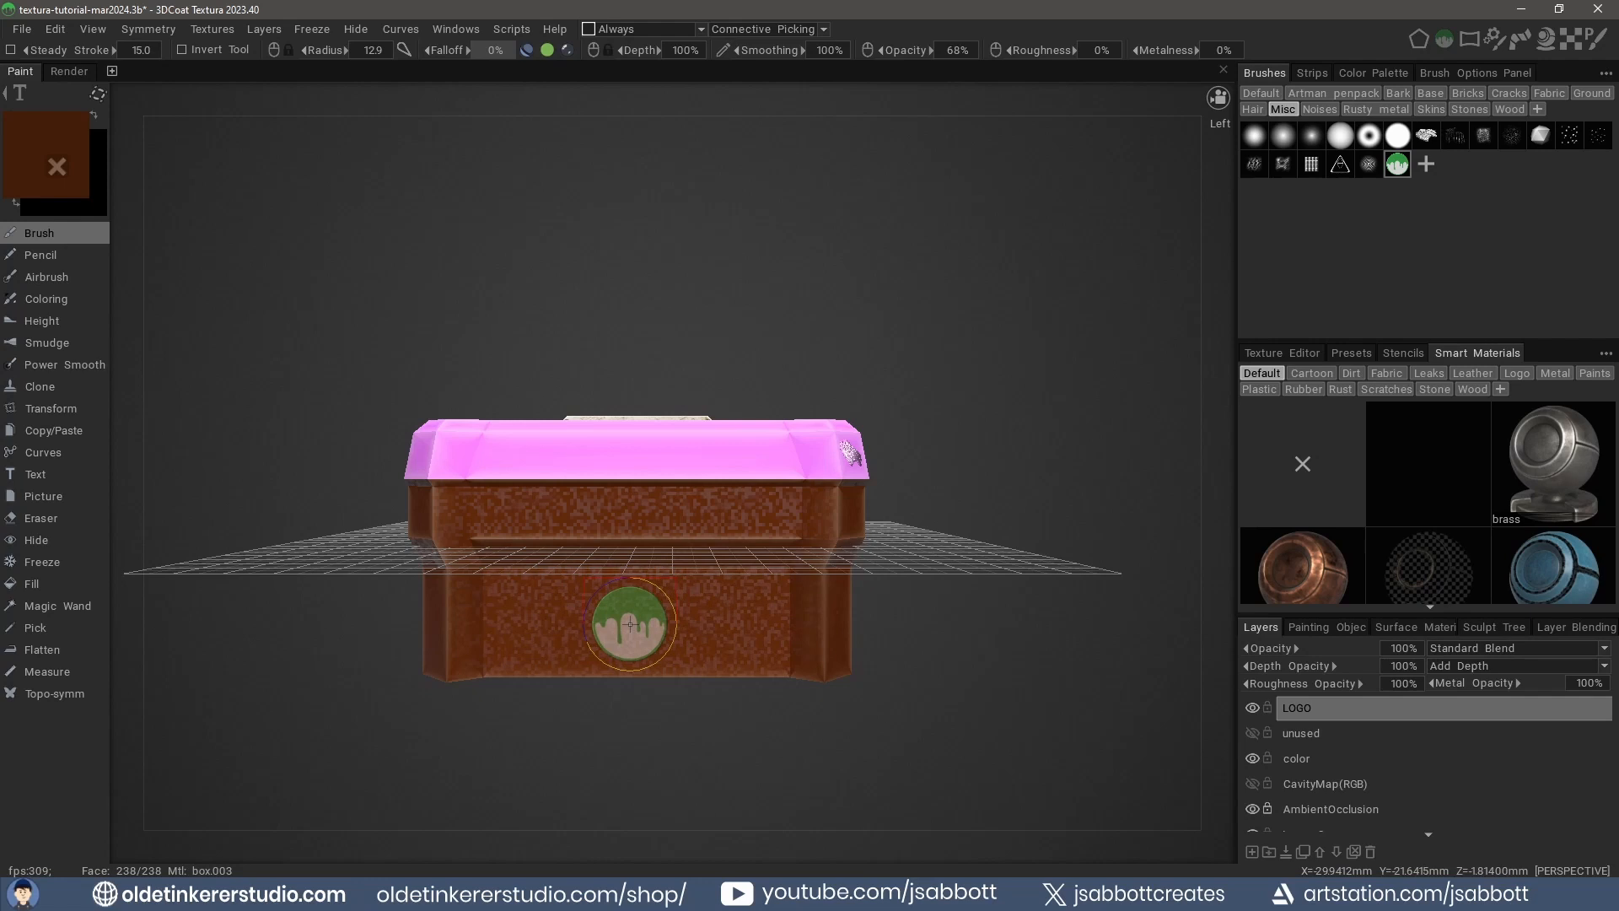
drag(630, 624, 677, 624)
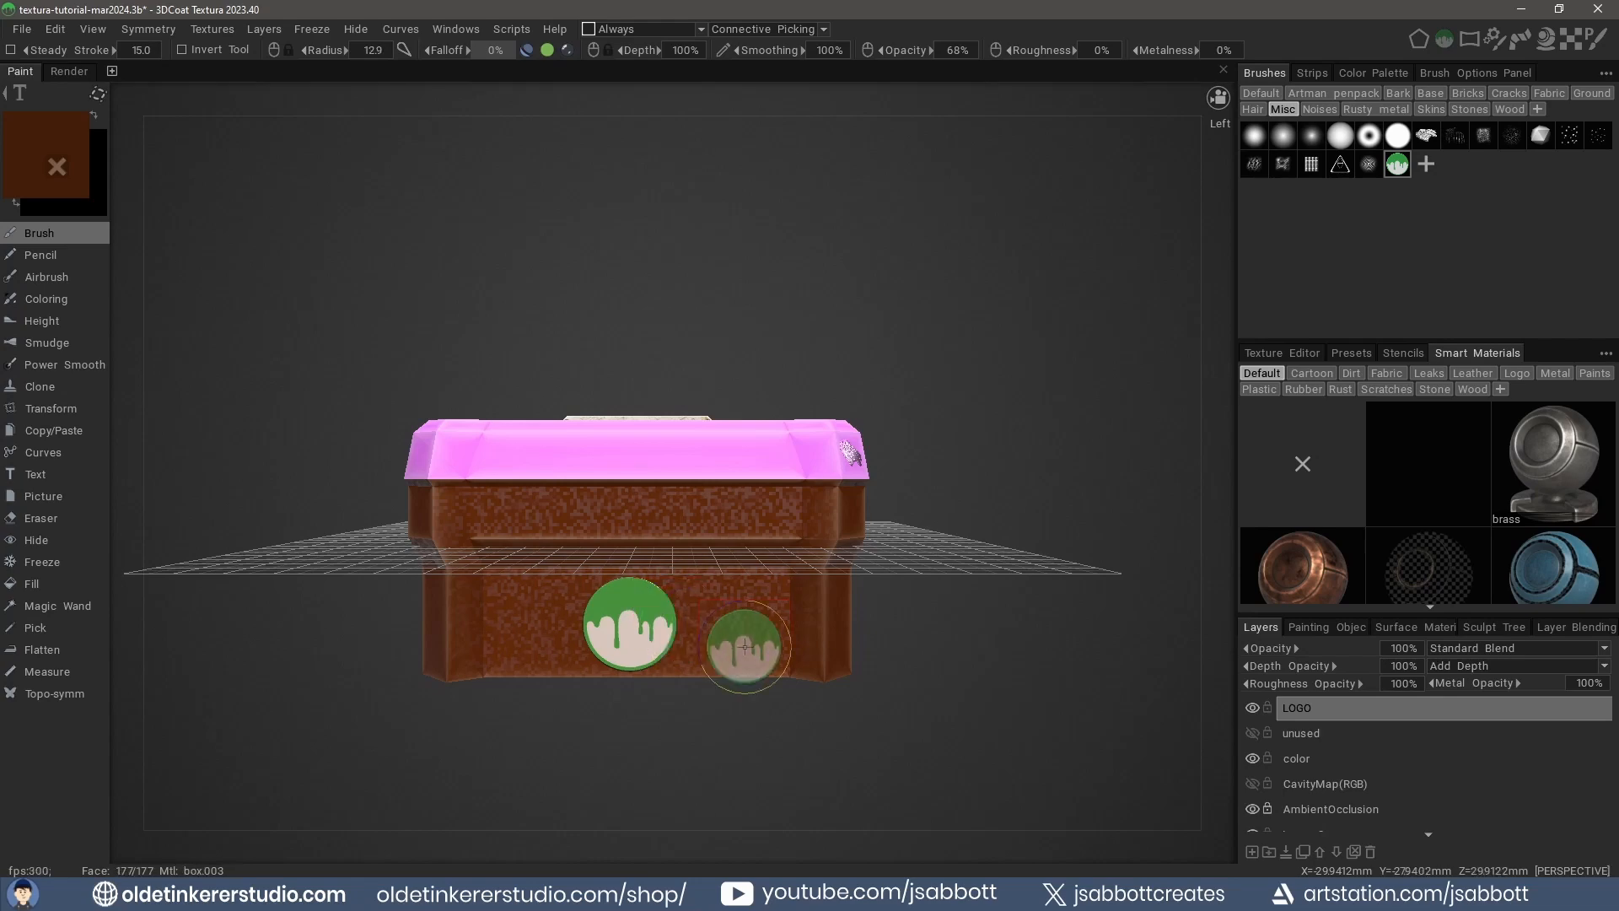
alt+drag(996, 659, 922, 659)
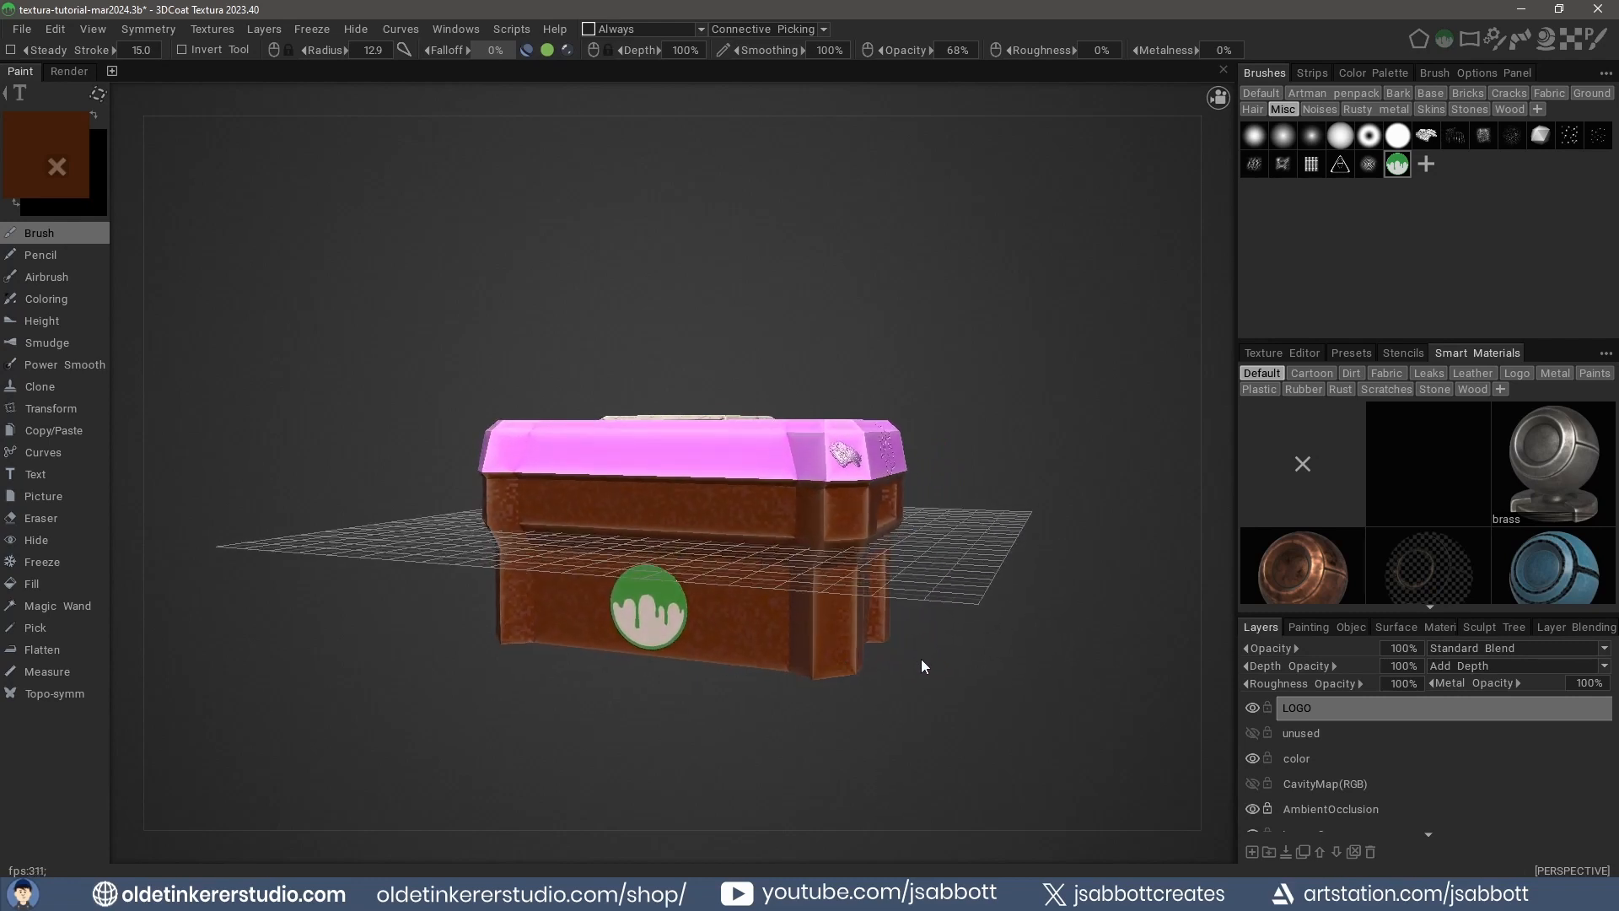